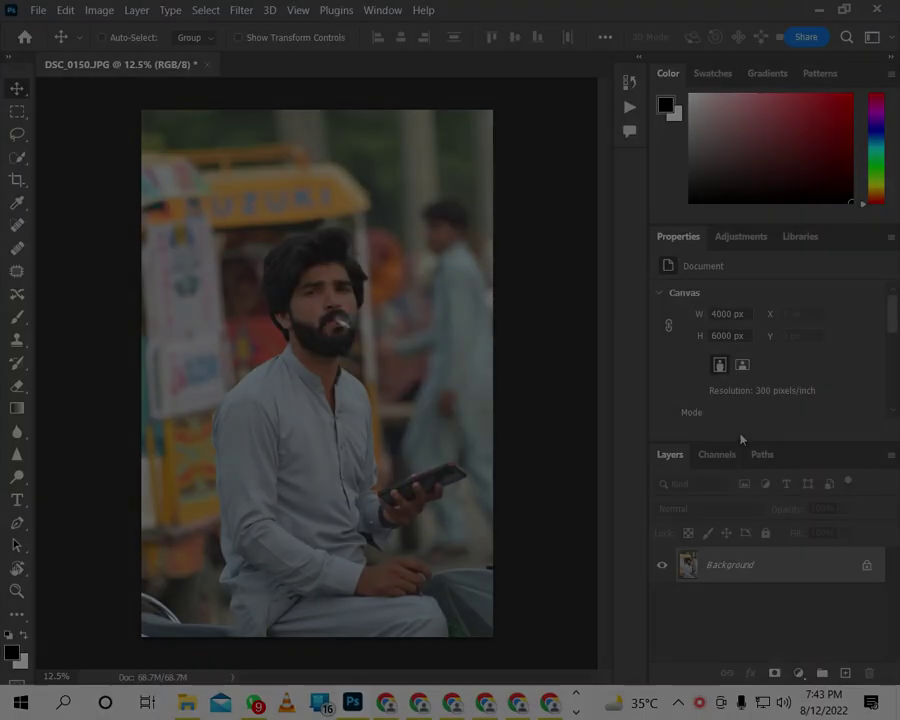
Duplicate the Background into Layer 1, zoom in on the face, and pick the Spot Healing Brush.
key(ctrl+j)
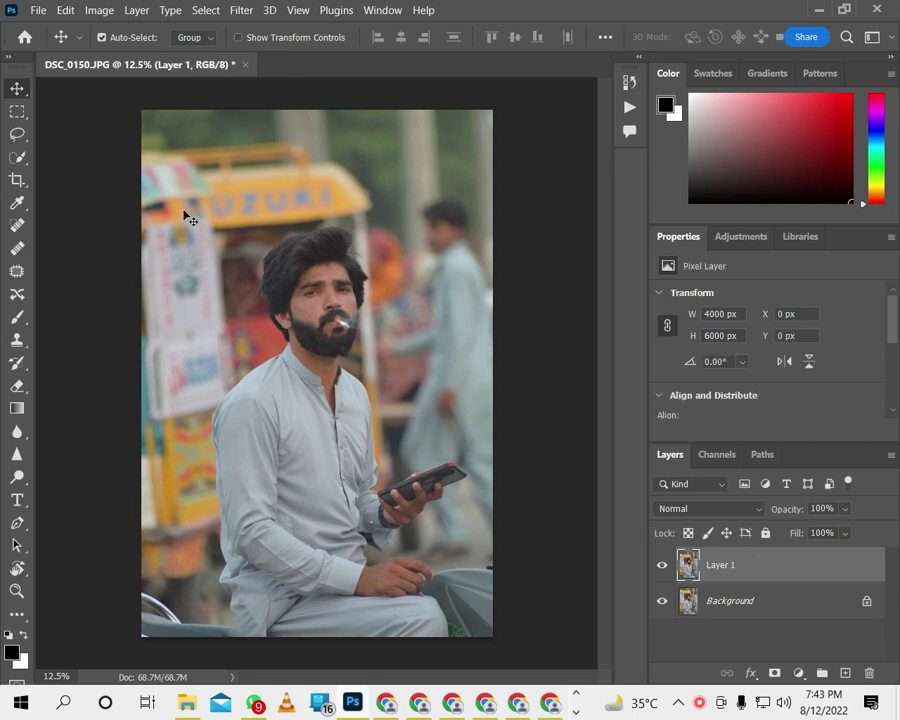
scroll(260, 236, up, 1)
scroll(268, 208, up, 1)
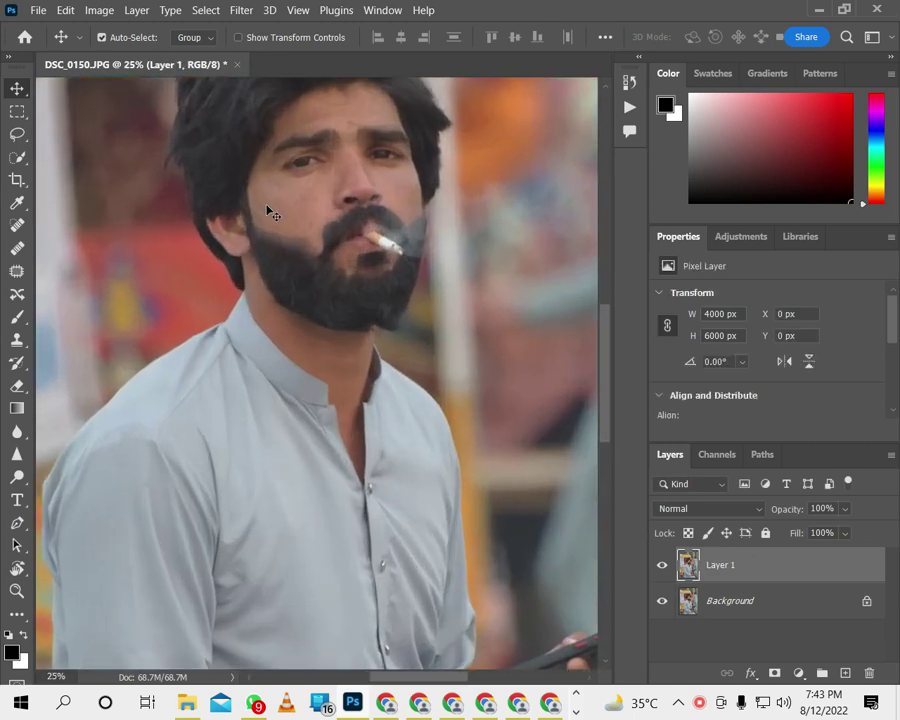
scroll(274, 248, up, 1)
scroll(270, 291, up, 1)
drag(266, 236, 344, 436)
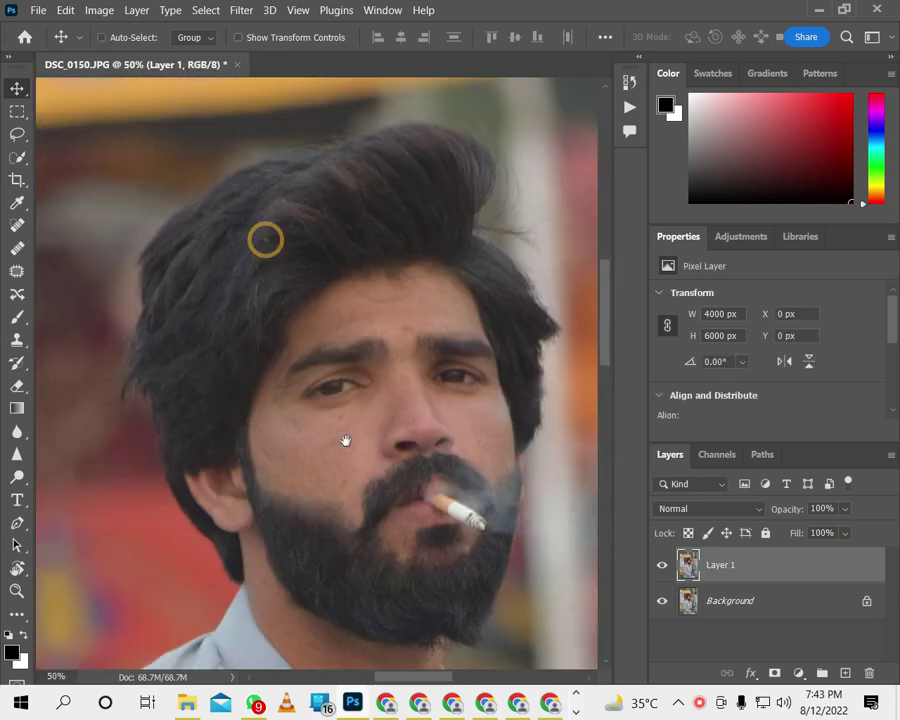
scroll(344, 428, up, 1)
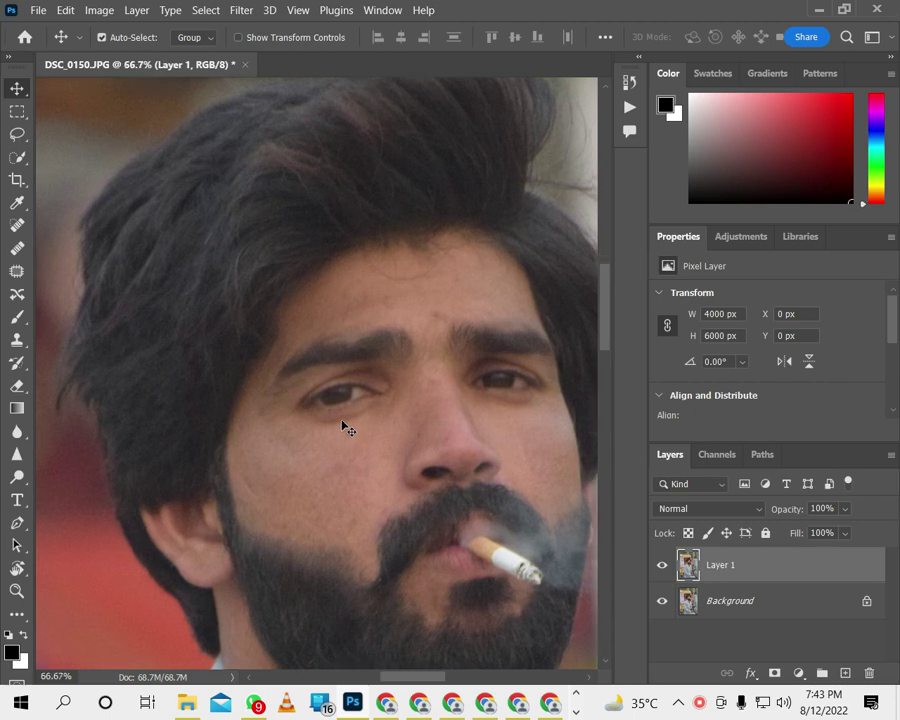
scroll(344, 428, down, 1)
scroll(355, 398, up, 1)
scroll(187, 316, right, 2)
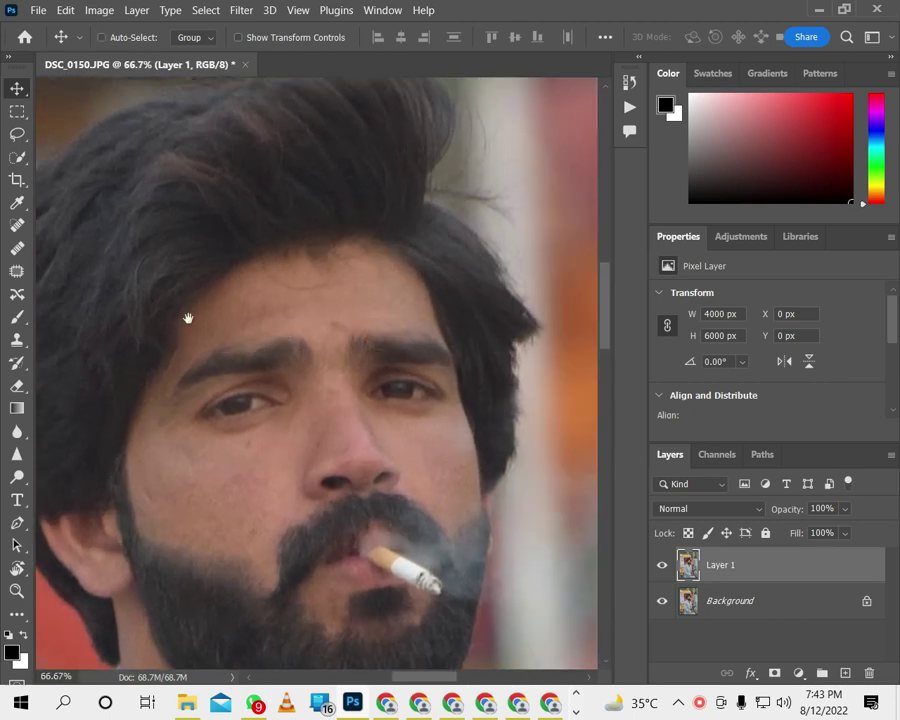
click(15, 222)
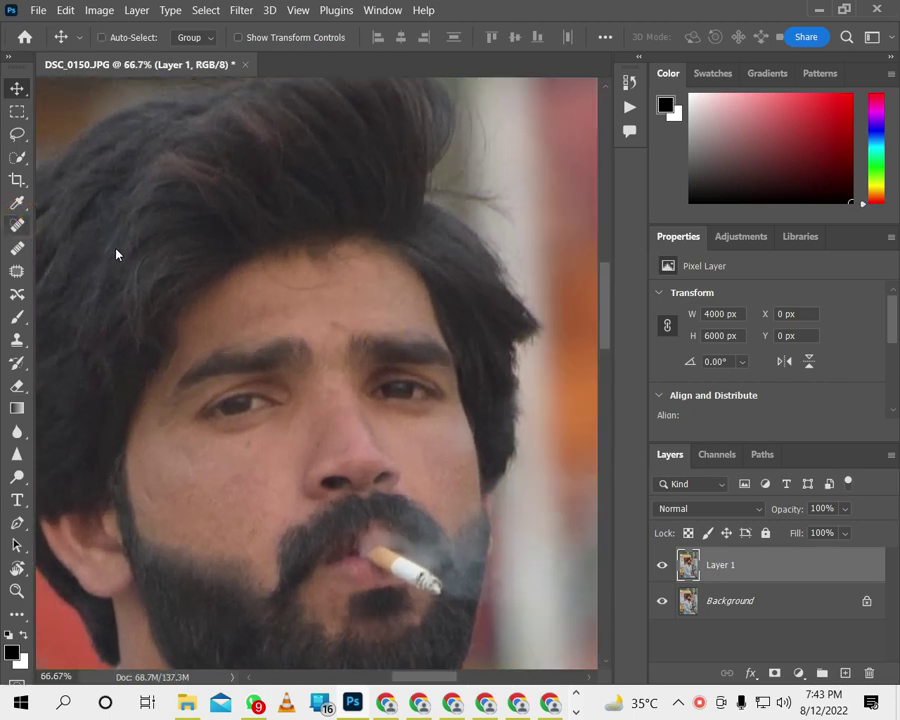
Heal the small forehead blemishes and a spot under the eye.
click(331, 323)
click(341, 321)
click(367, 321)
click(400, 322)
click(386, 310)
click(339, 319)
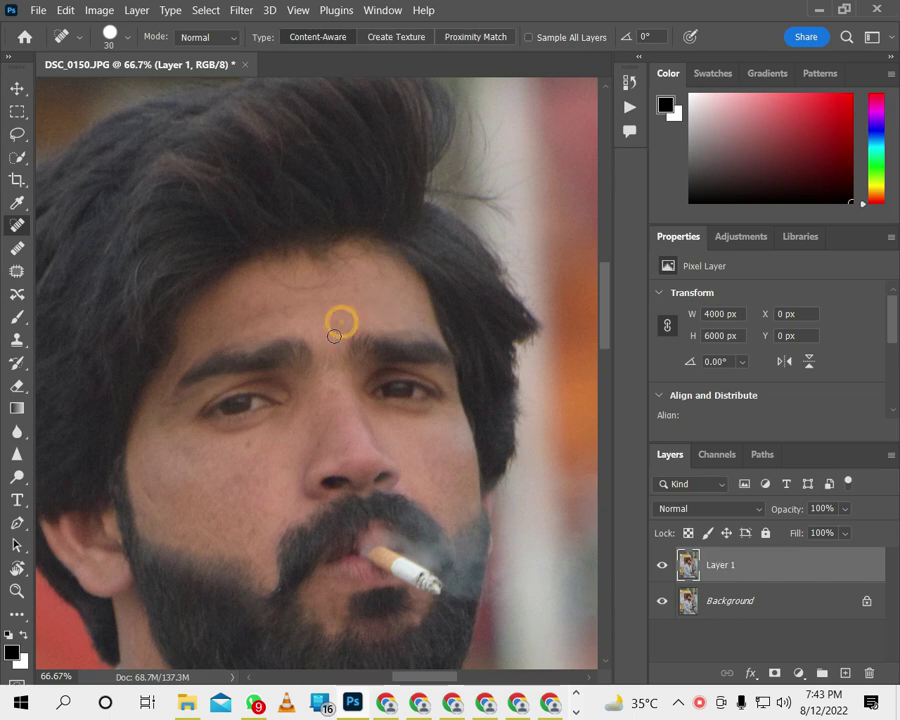
click(333, 337)
click(330, 394)
Heal the blemishes across the left cheek down to the beard edge.
click(242, 439)
click(257, 453)
click(263, 482)
click(233, 482)
click(263, 466)
click(244, 464)
click(245, 499)
click(246, 528)
click(277, 520)
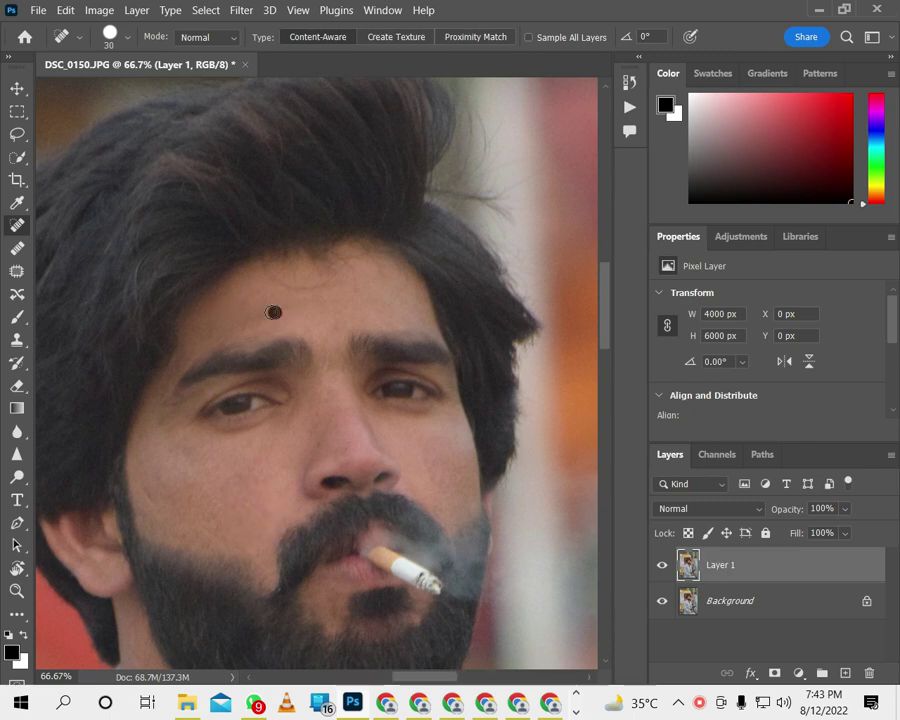
Heal the remaining forehead, nose-side and right-cheek spots, then fit the image on screen.
click(253, 322)
click(332, 427)
click(346, 422)
click(437, 470)
click(446, 474)
click(454, 460)
click(436, 451)
click(448, 476)
click(458, 490)
key(ctrl+0)
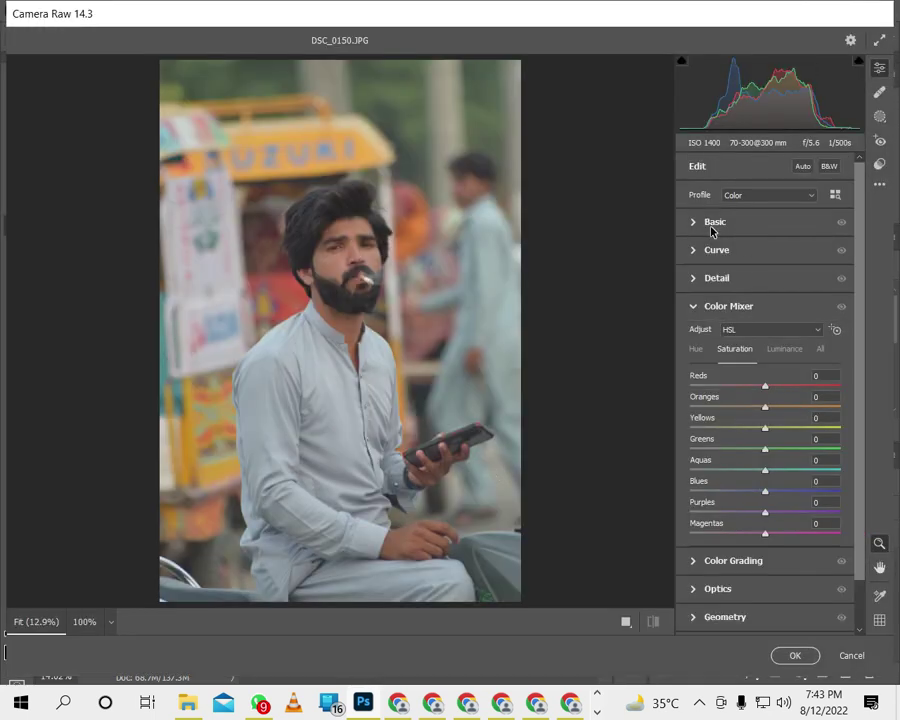
In Camera Raw Basic, apply Auto and set Whites +69, Blacks -23, Shadows +41, Texture +15, Clarity +19.
click(714, 222)
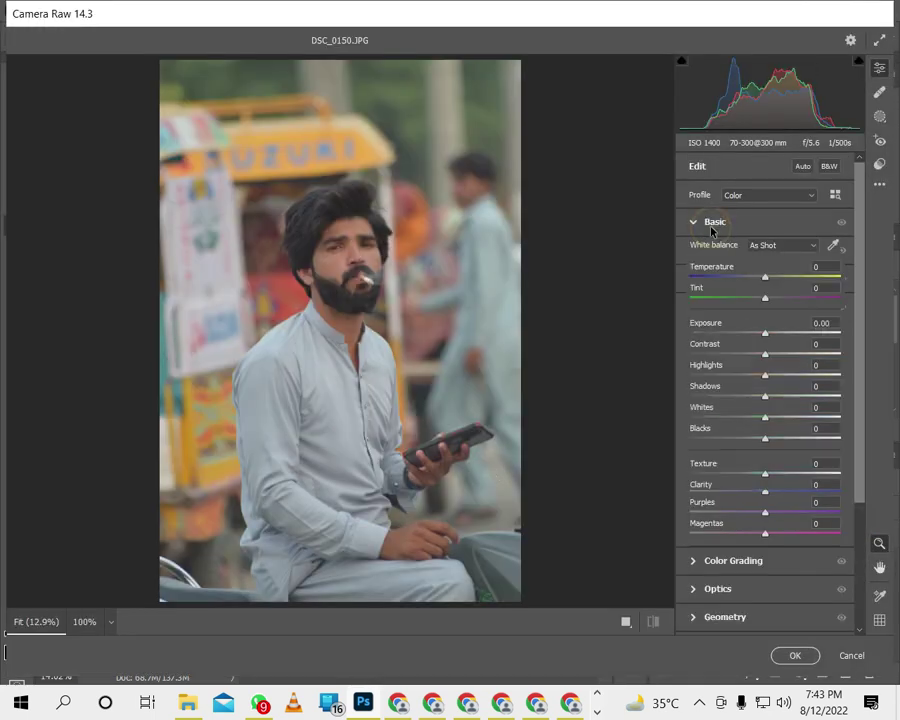
click(802, 166)
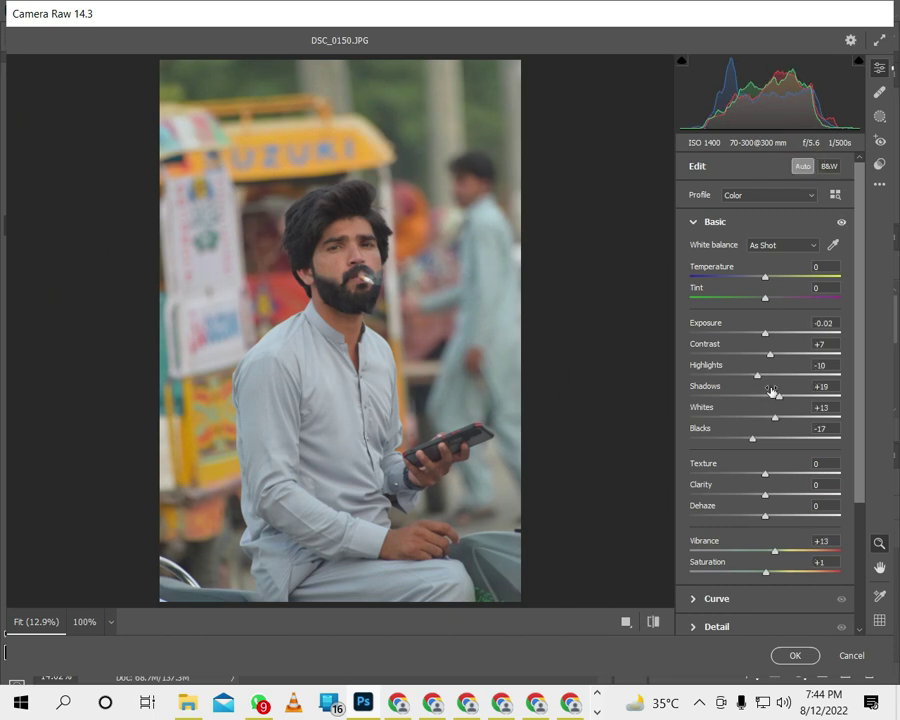
drag(776, 418, 821, 420)
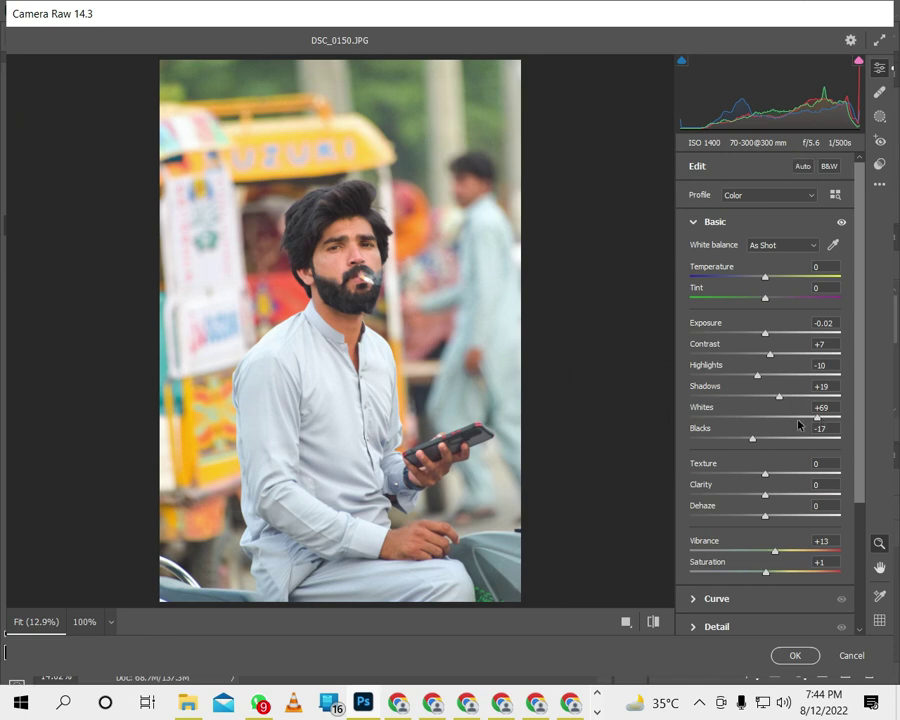
drag(760, 441, 746, 440)
drag(789, 400, 770, 394)
drag(770, 393, 793, 394)
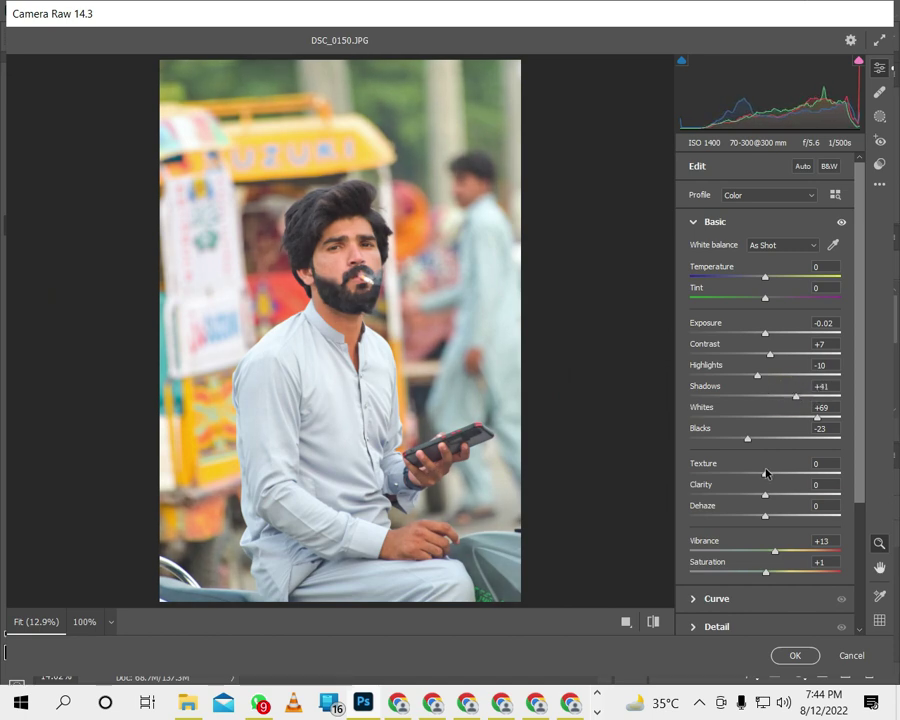
drag(772, 492, 779, 467)
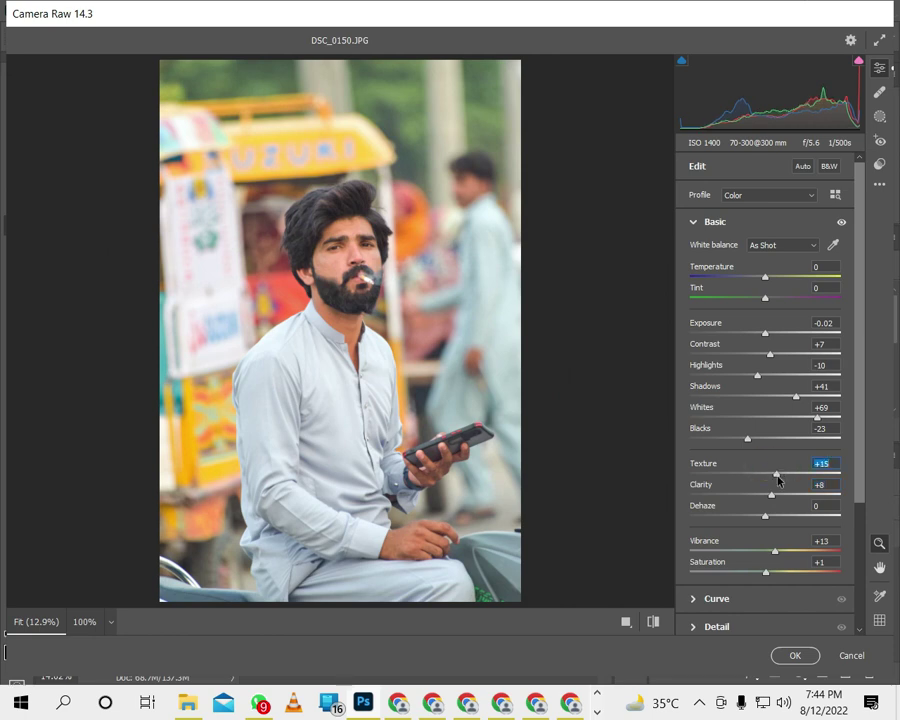
drag(774, 489, 783, 492)
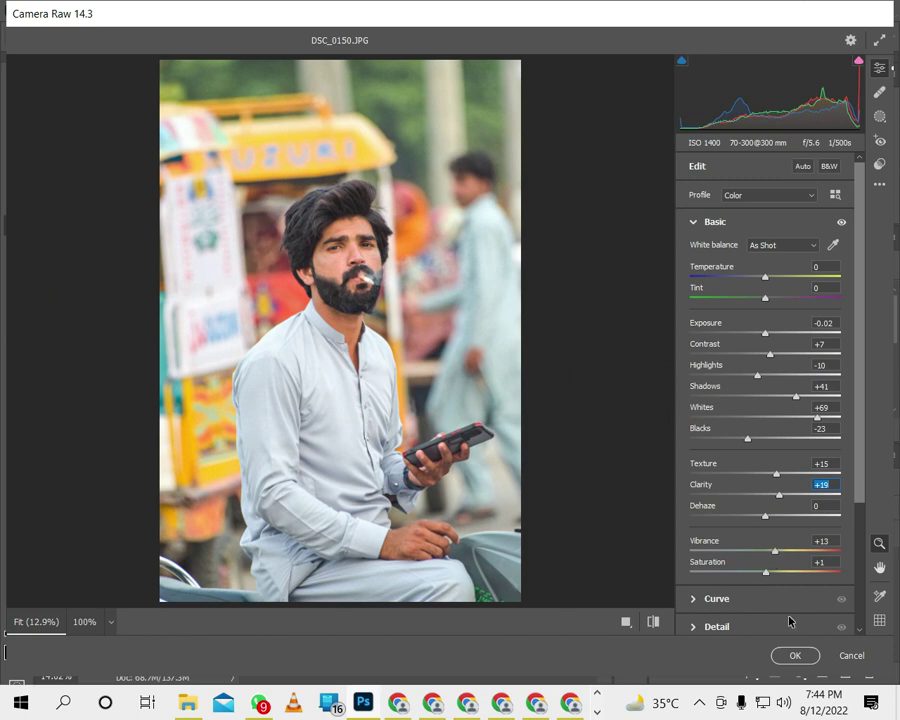
click(795, 655)
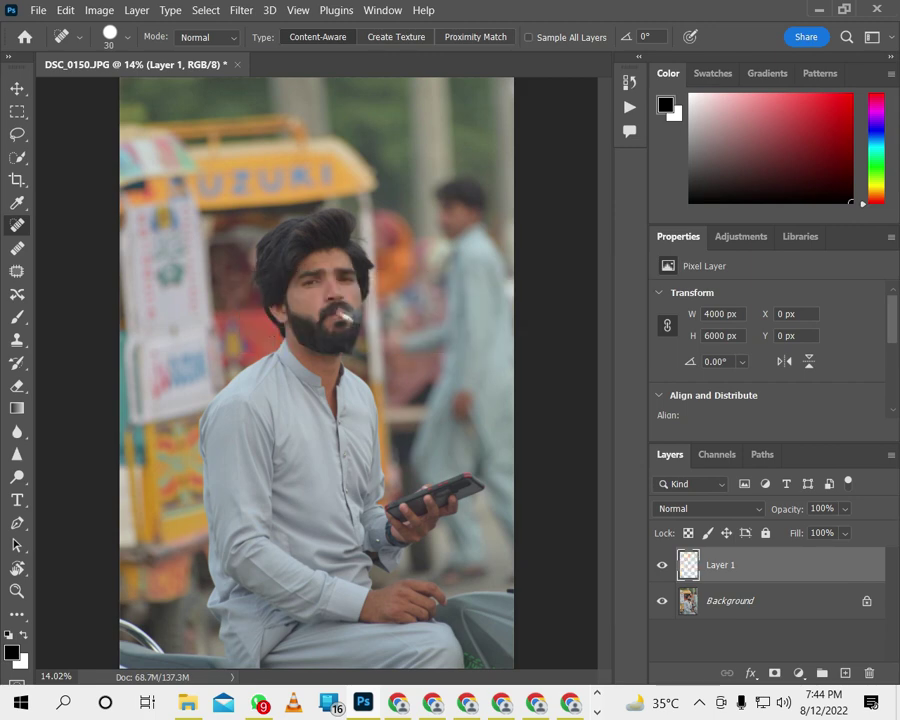
Zoom in, compare Layer 1 on and off, and duplicate it into Layer 1 copy.
key(ctrl+plus)
key(ctrl+plus)
key(ctrl+plus)
scroll(314, 238, up, 3)
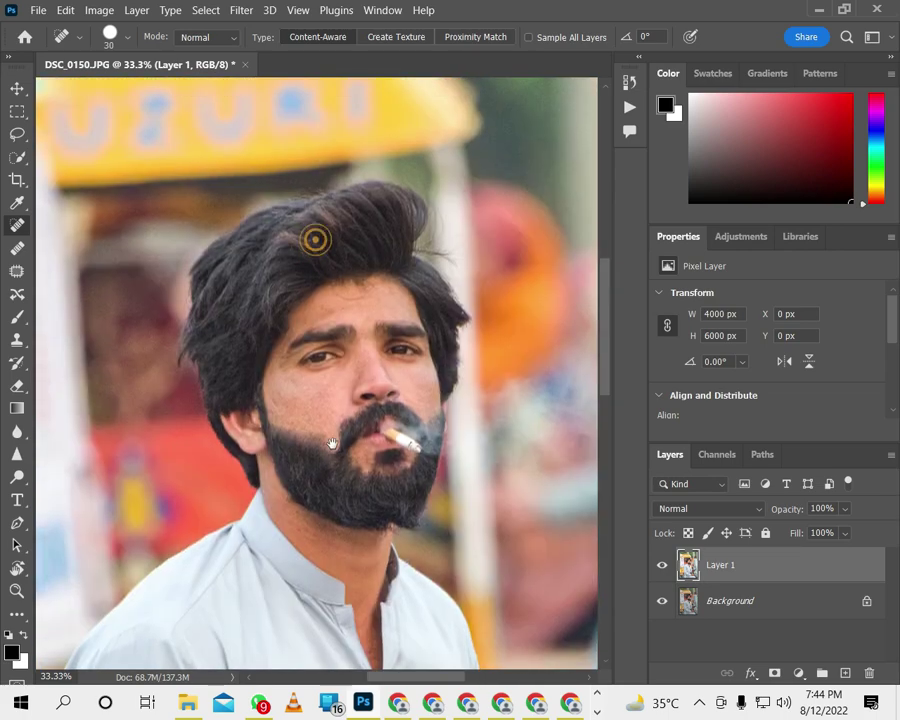
key(ctrl+plus)
key(ctrl+plus)
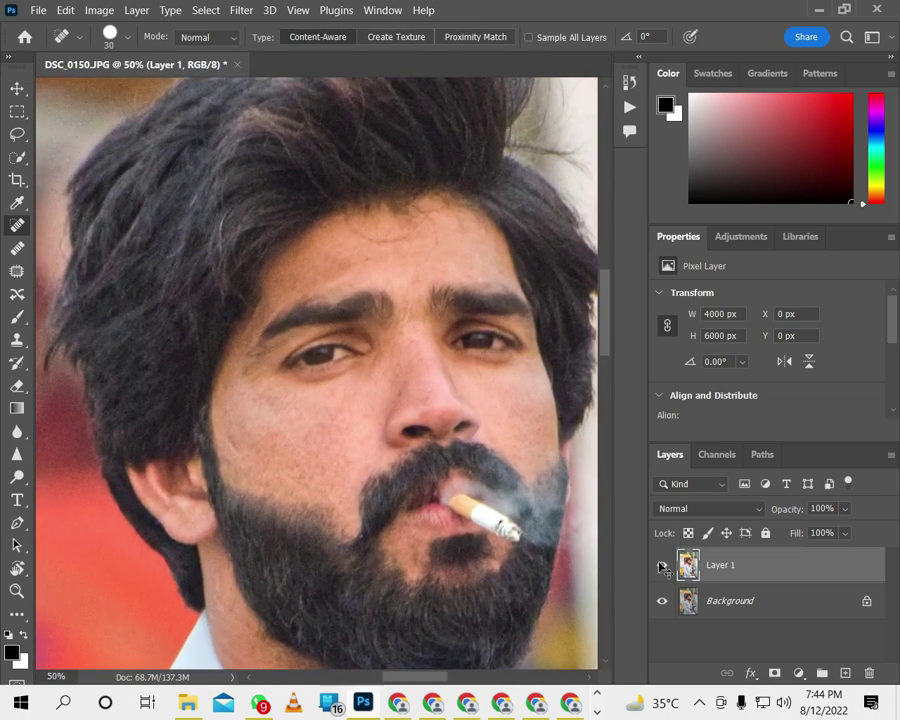
key(ctrl+plus)
click(661, 566)
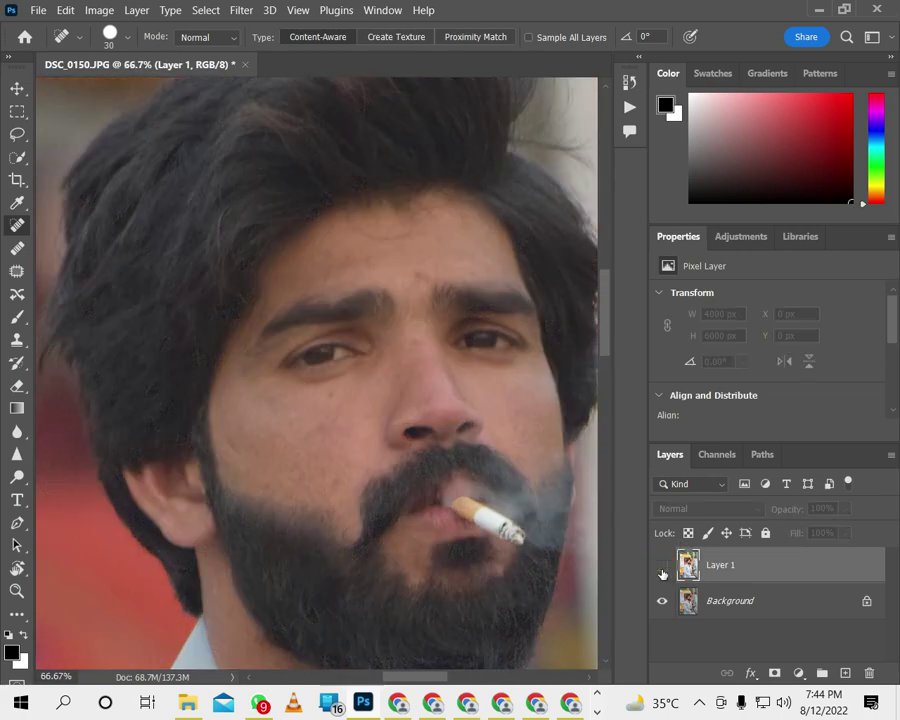
click(661, 566)
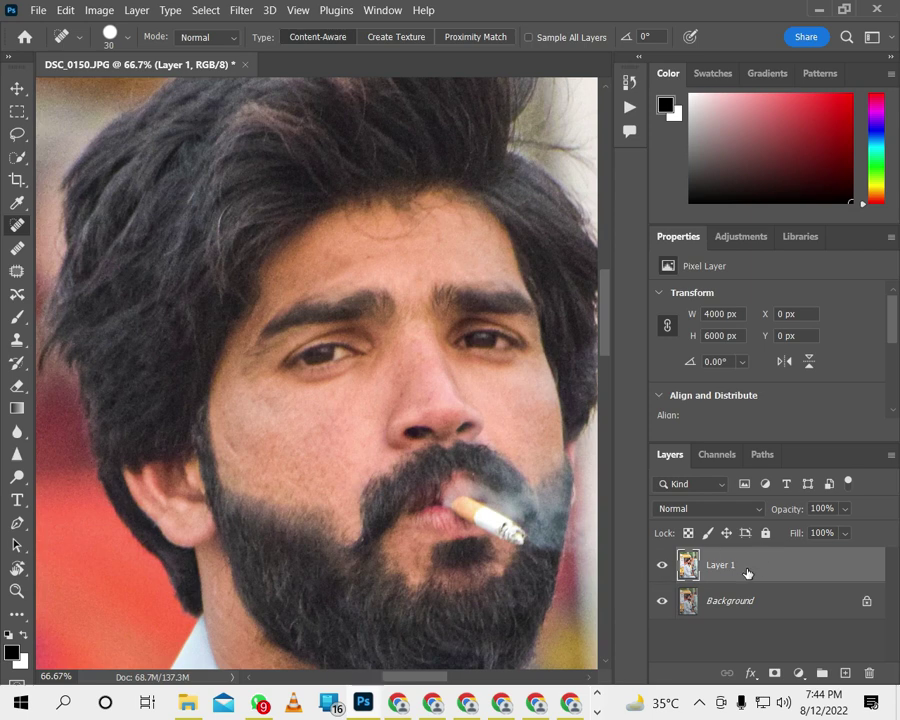
key(ctrl+j)
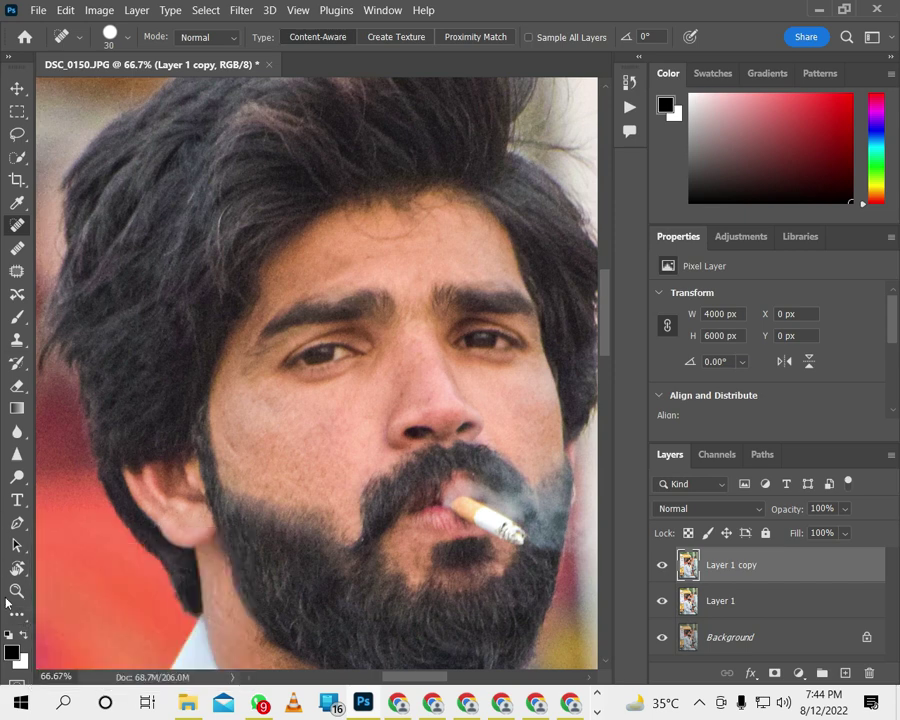
Trace a closed Pen path around the cheek and make it a selection with 1.7 px feather.
click(16, 522)
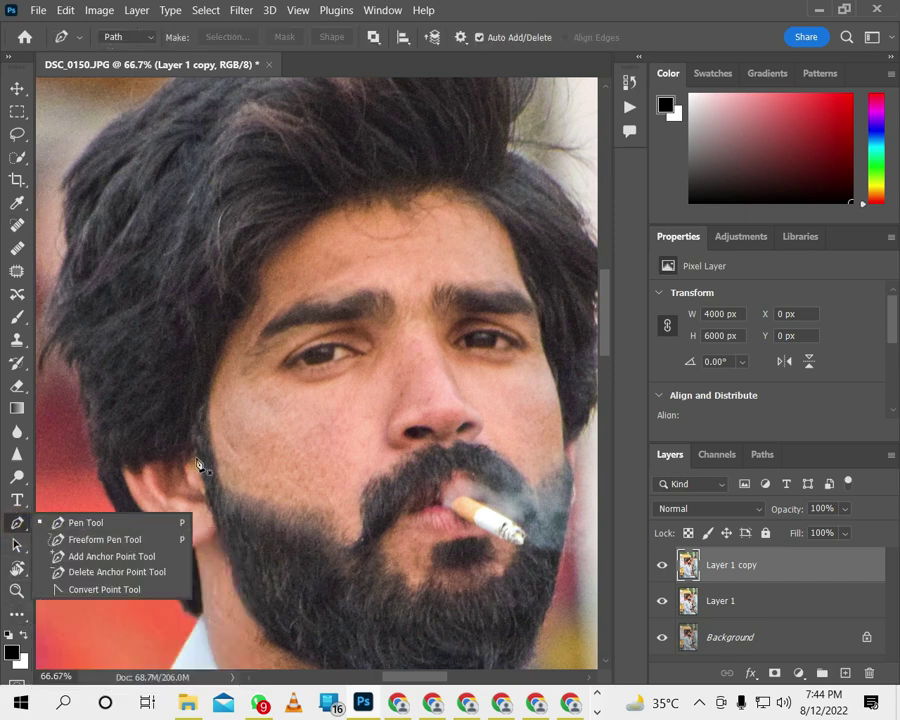
click(208, 405)
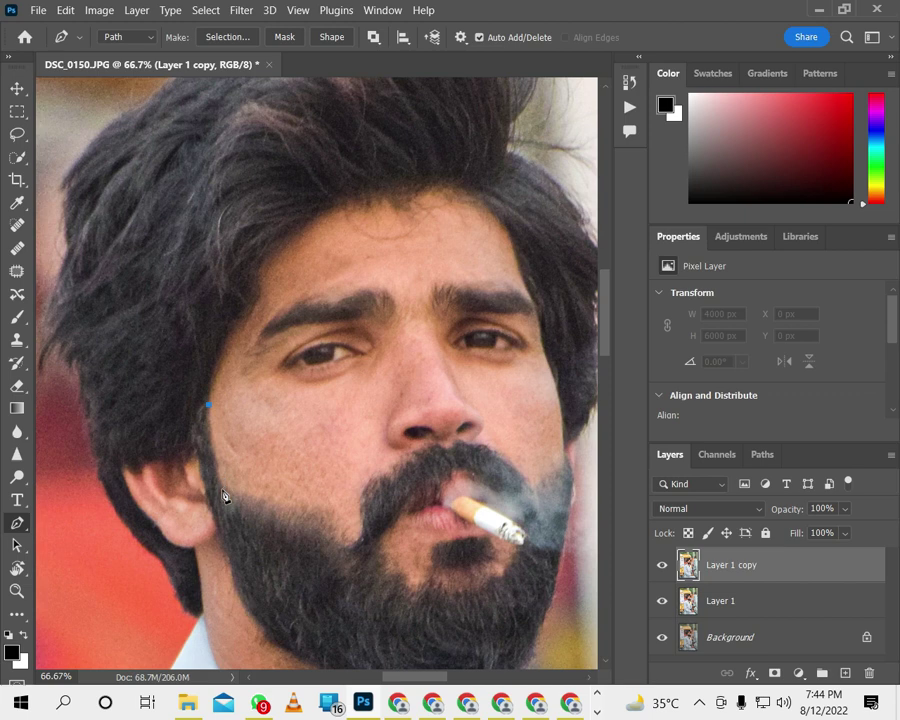
click(221, 490)
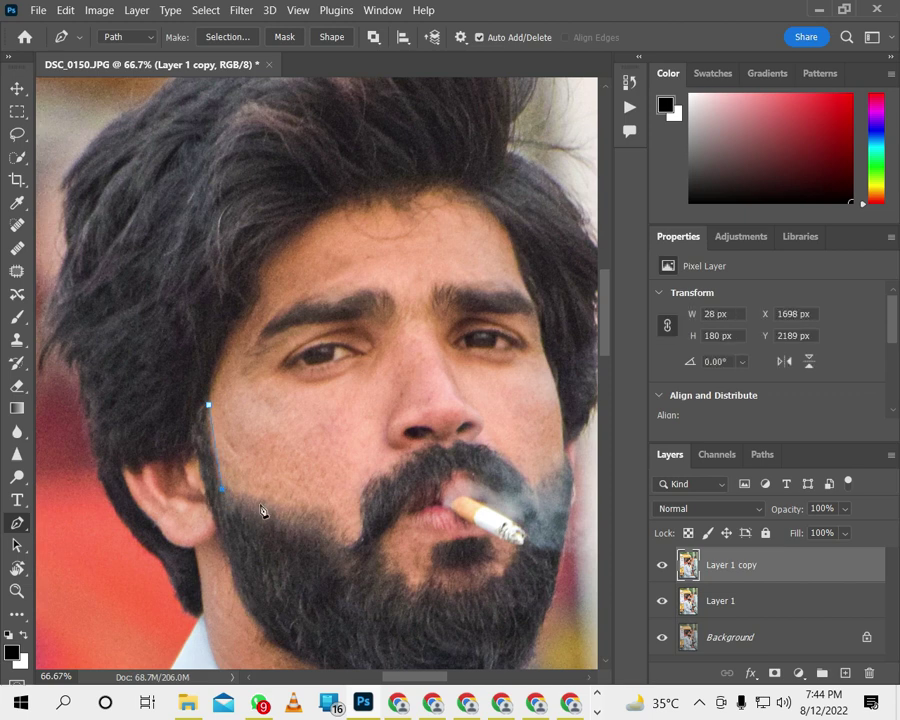
click(339, 526)
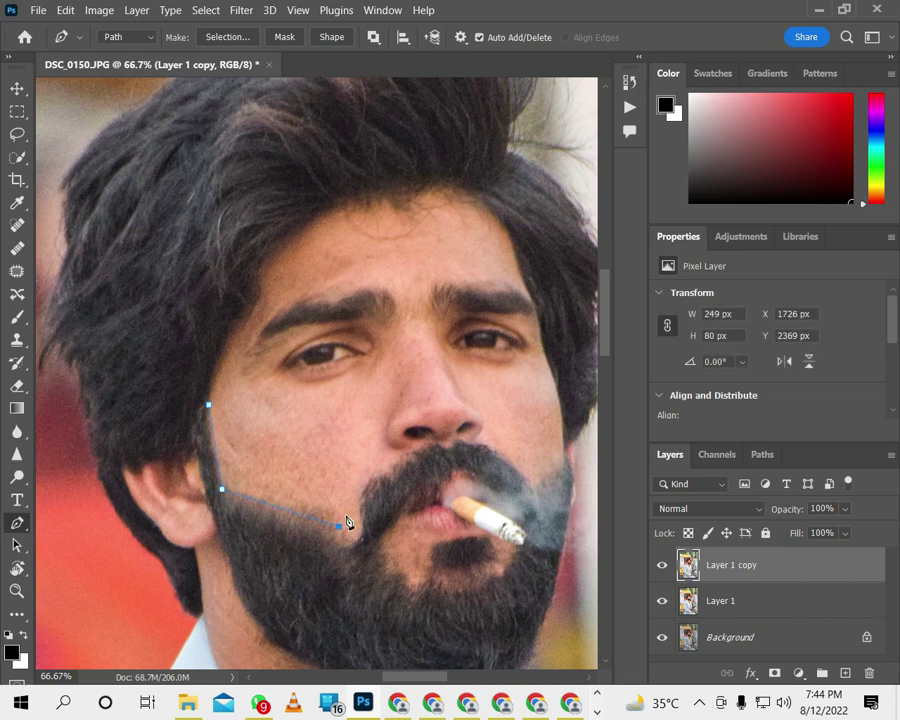
click(331, 432)
click(301, 400)
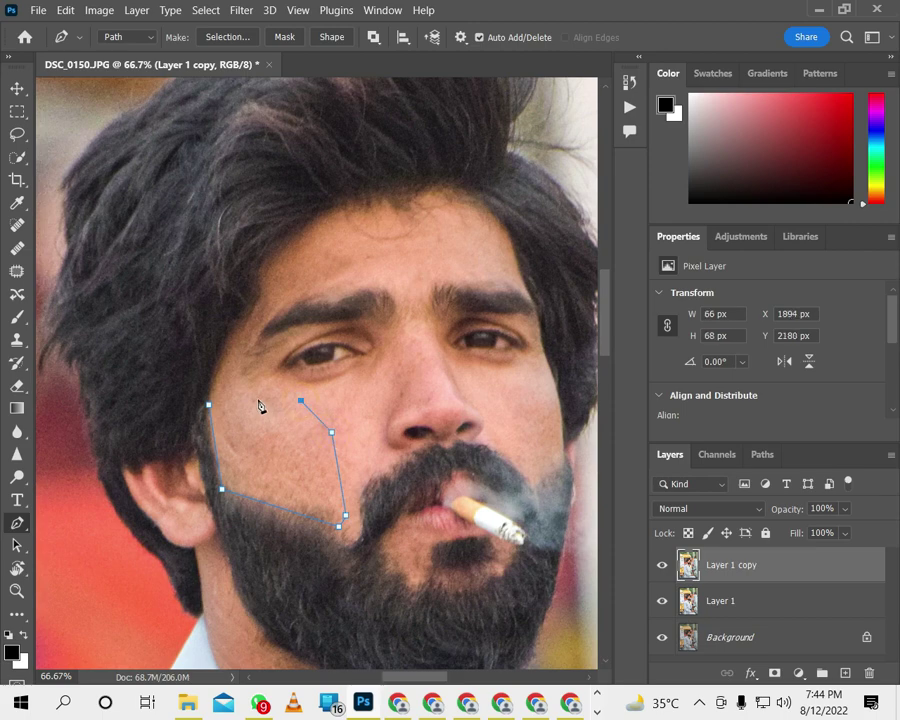
click(209, 405)
right_click(243, 436)
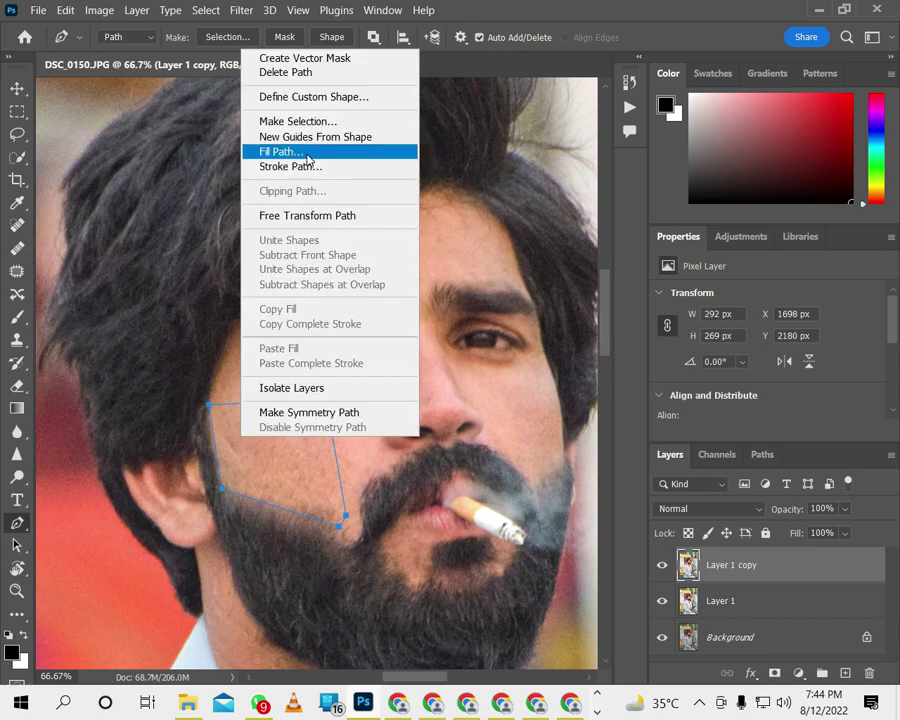
click(297, 121)
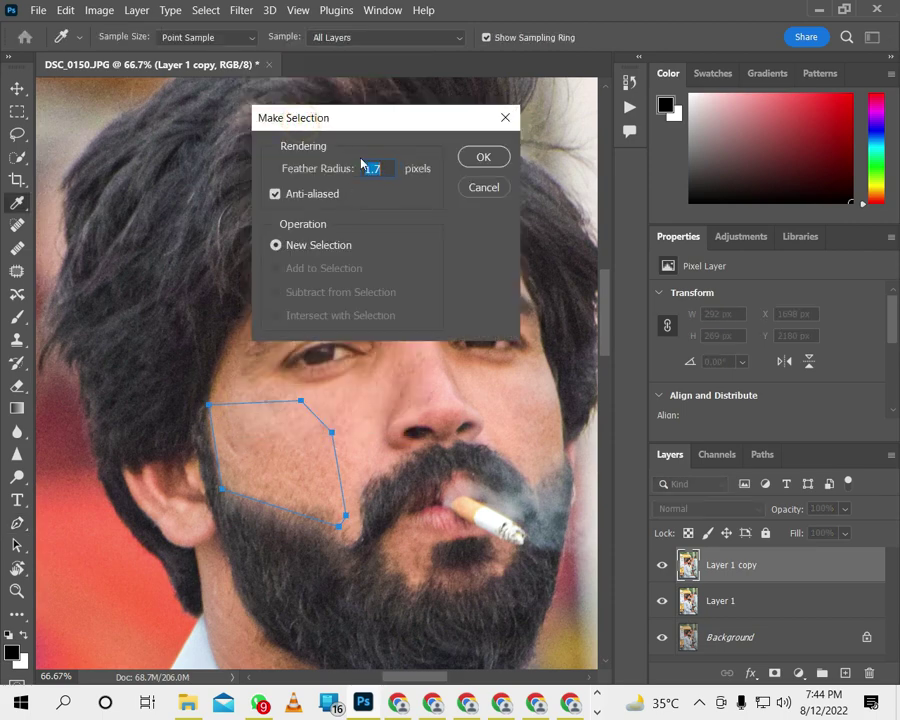
click(483, 157)
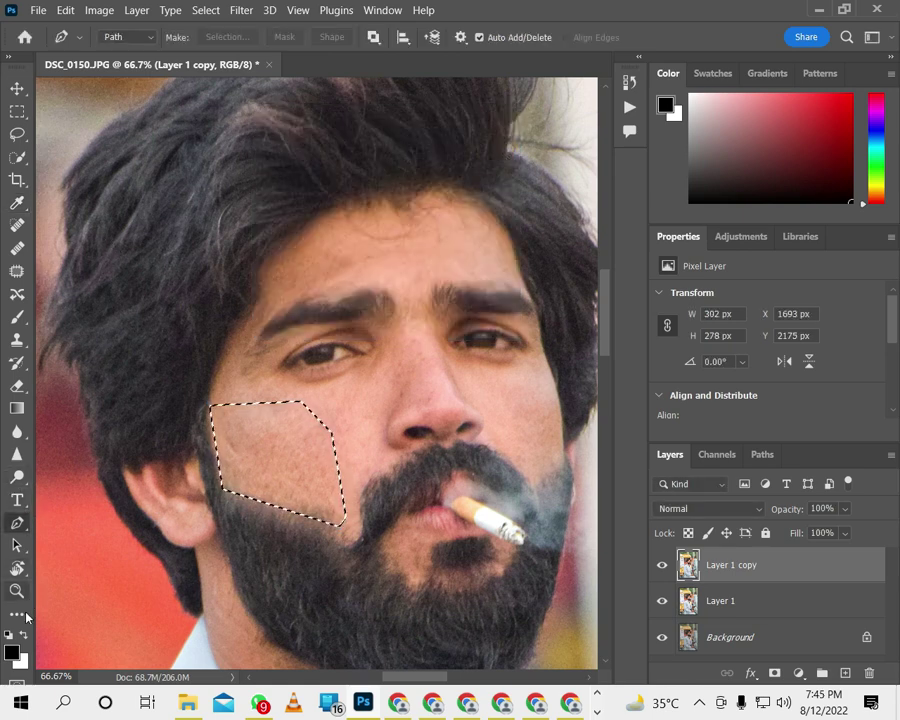
key(b)
Blend the skin inside the cheek selection with a 100 px Mixer Brush, then deselect.
key(bracketleft)
key(bracketleft)
key(bracketleft)
key(bracketleft)
key(bracketleft)
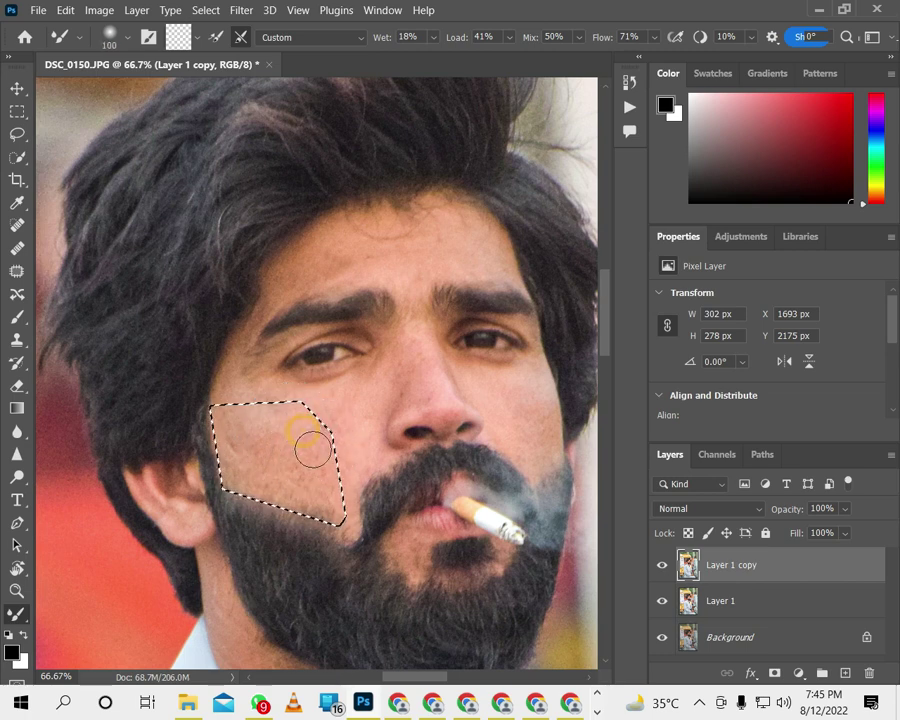
drag(318, 438, 334, 527)
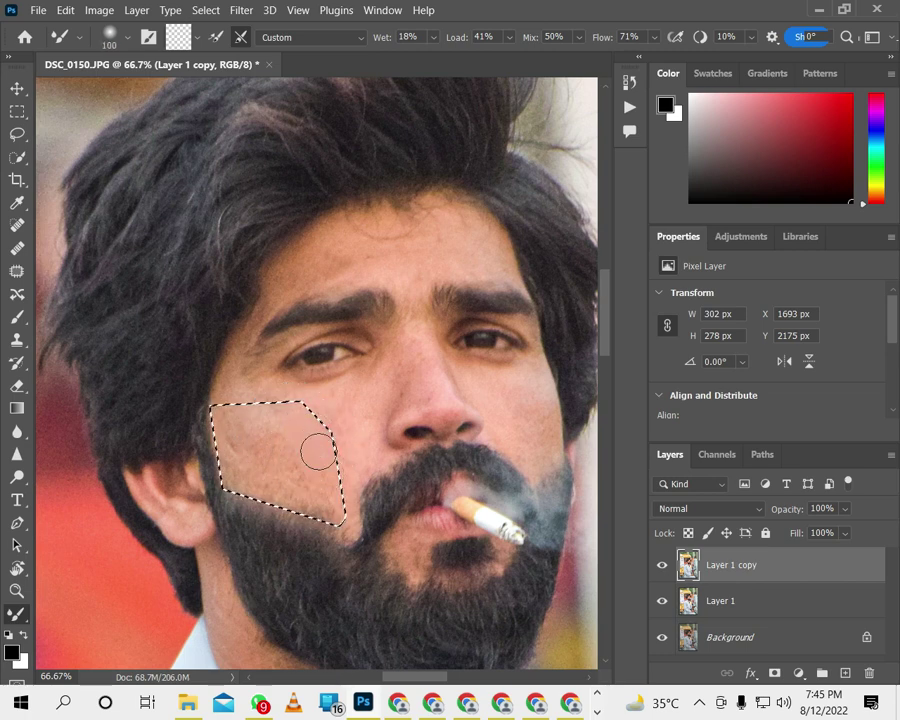
drag(315, 476, 292, 430)
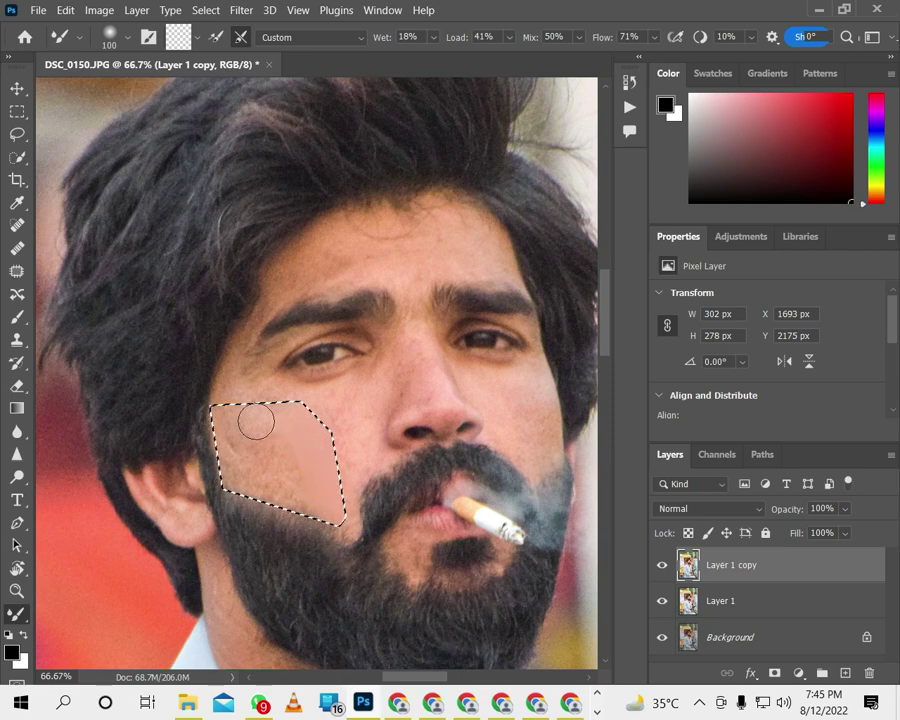
mouse_move(292, 430)
mouse_down()
mouse_move(240, 426)
mouse_move(274, 431)
mouse_move(301, 502)
mouse_move(303, 474)
mouse_move(295, 470)
mouse_move(296, 533)
mouse_up()
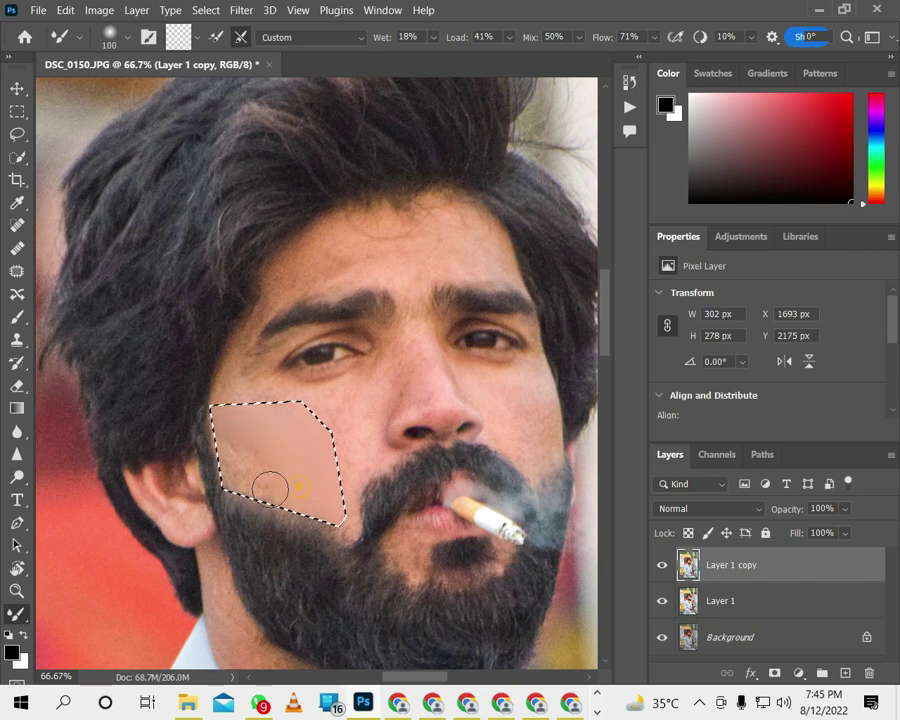
mouse_move(263, 469)
mouse_down()
mouse_move(225, 463)
mouse_move(251, 466)
mouse_move(223, 426)
mouse_move(273, 462)
mouse_move(274, 492)
mouse_move(270, 462)
mouse_up()
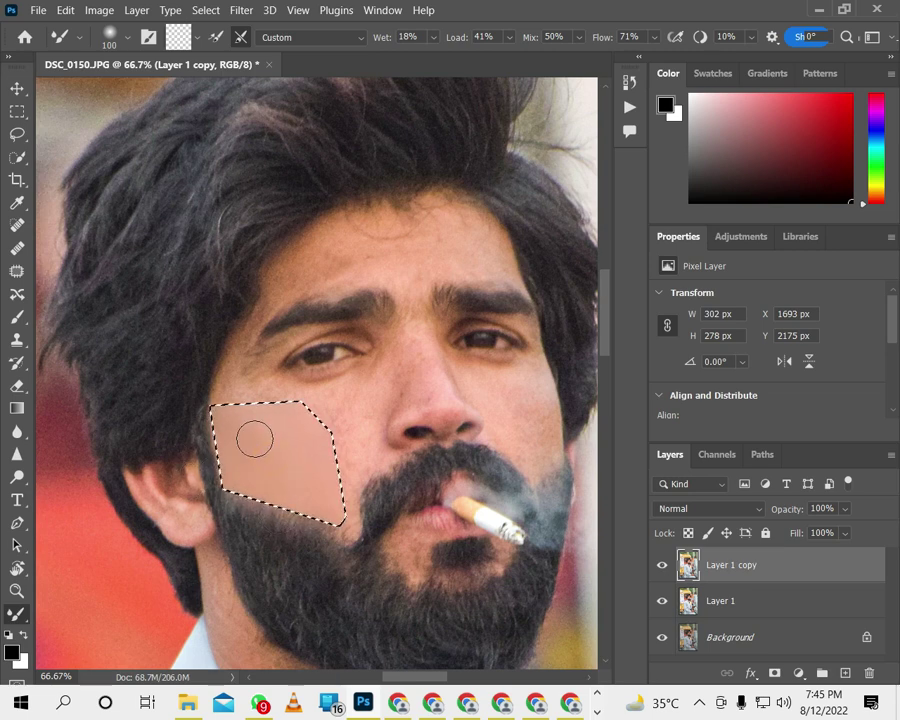
mouse_move(237, 416)
mouse_down()
mouse_move(237, 472)
mouse_move(257, 474)
mouse_move(266, 464)
mouse_move(240, 452)
mouse_move(222, 424)
mouse_move(326, 500)
mouse_move(278, 497)
mouse_move(243, 424)
mouse_move(225, 480)
mouse_move(231, 486)
mouse_move(267, 443)
mouse_move(275, 507)
mouse_up()
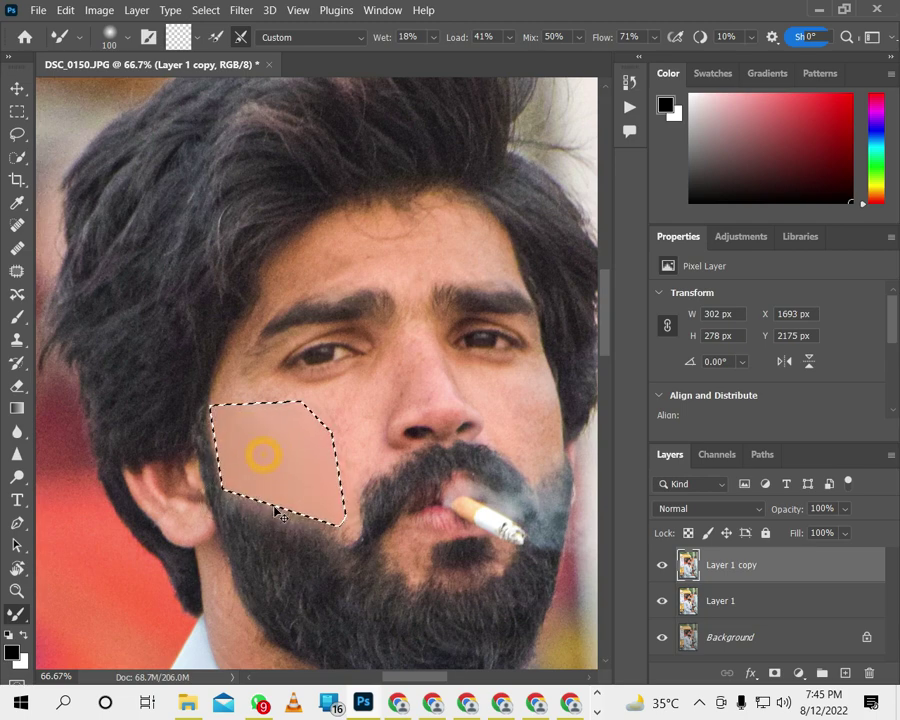
key(ctrl+d)
Outline the right cheek patch beside the beard with the Pen tool and make it a selection.
scroll(408, 486, right, 5)
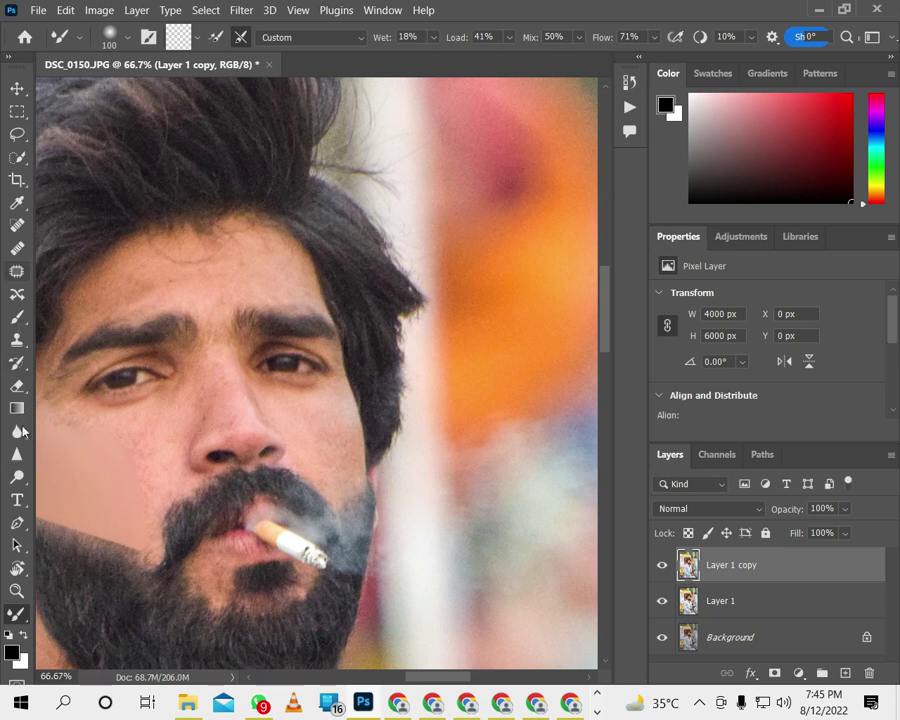
click(17, 520)
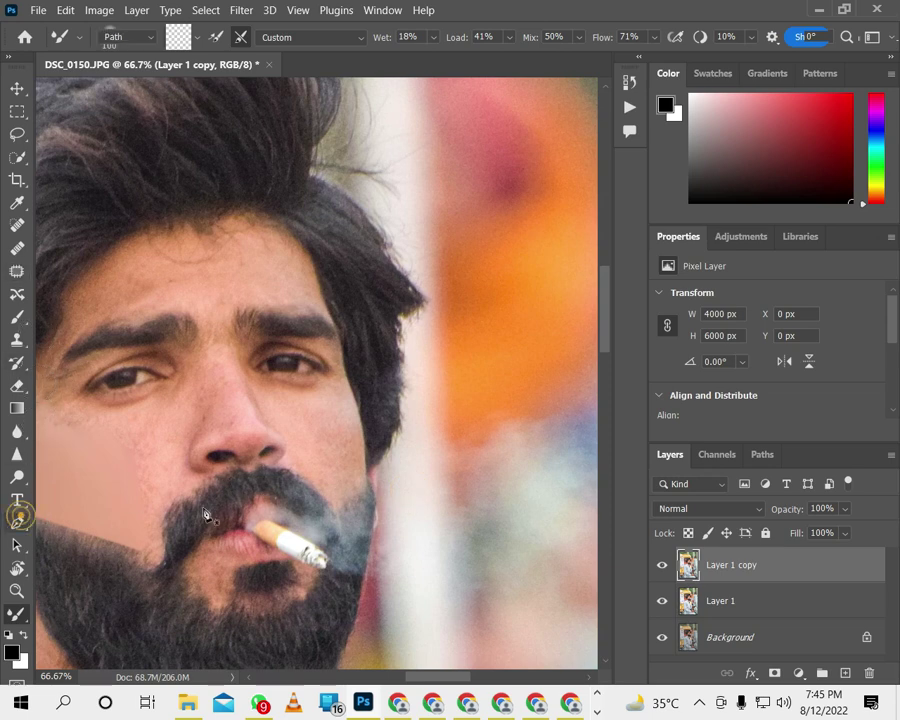
click(365, 465)
click(368, 490)
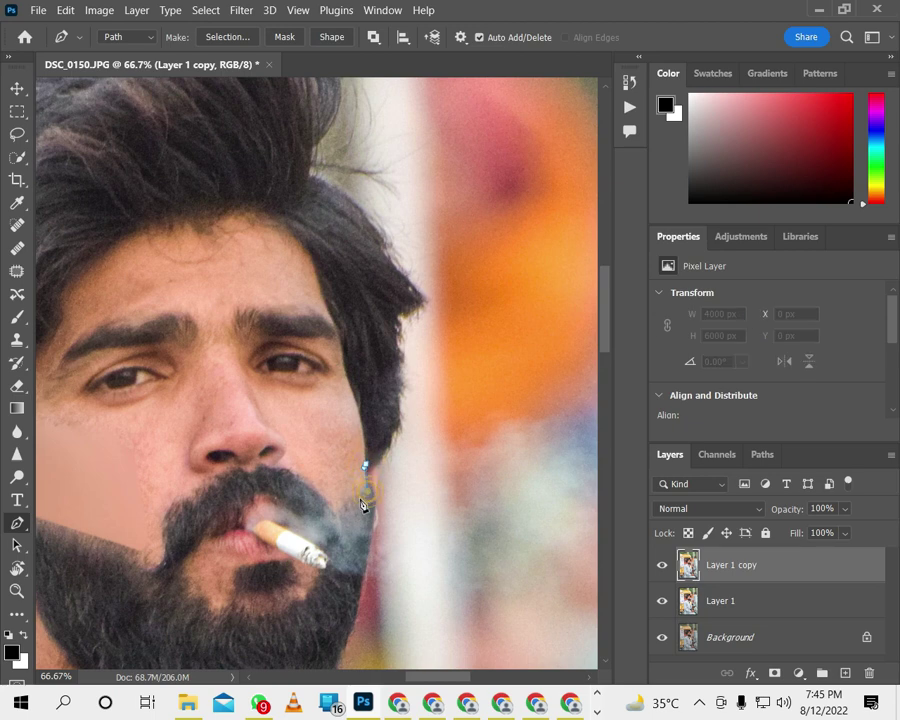
click(335, 511)
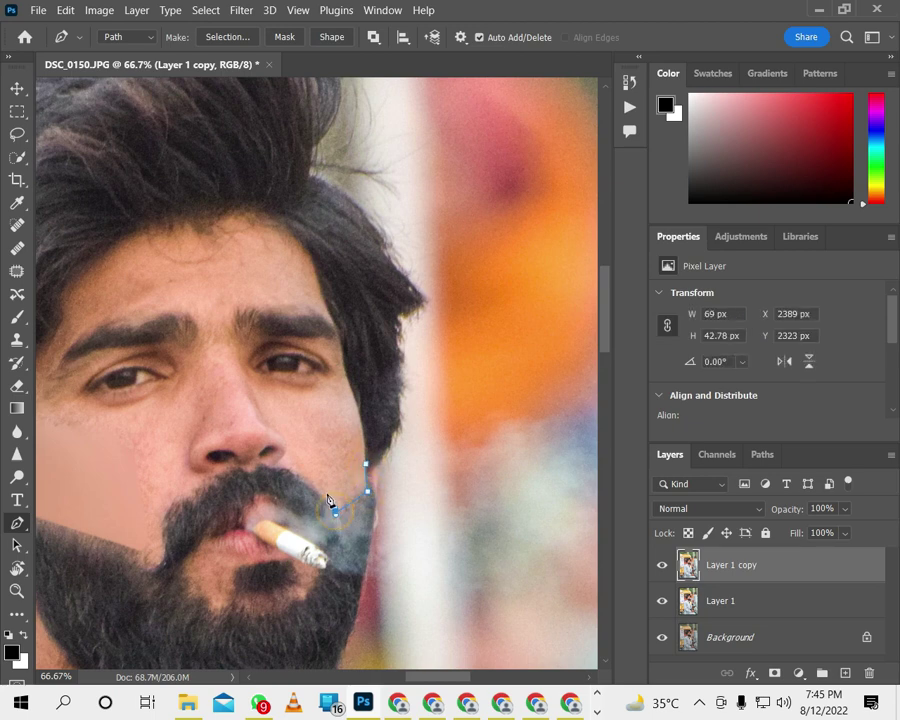
click(320, 492)
click(305, 477)
click(296, 461)
click(314, 447)
click(334, 438)
click(349, 437)
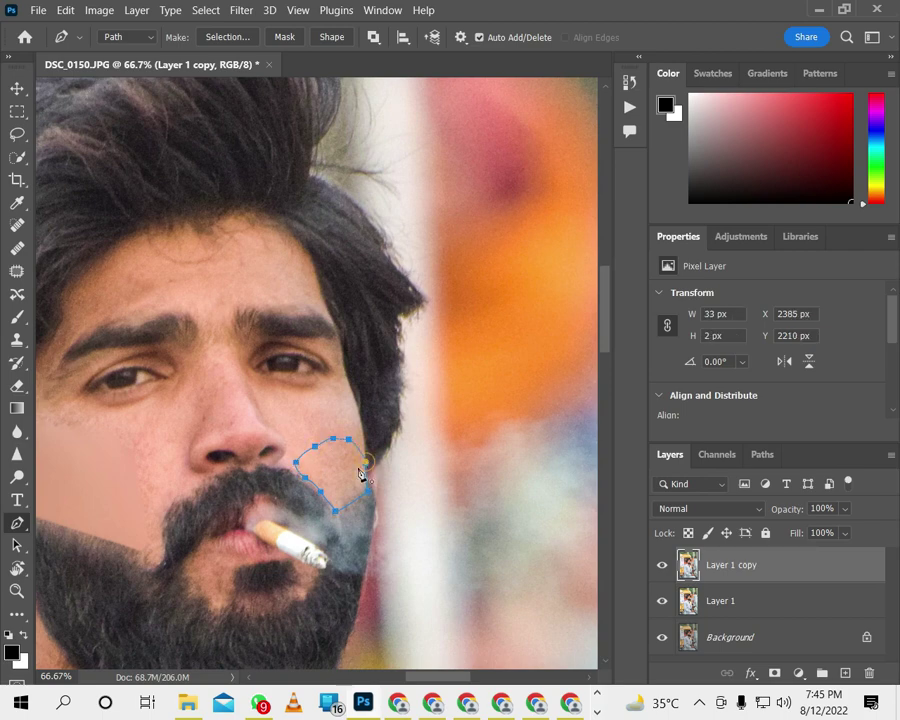
right_click(336, 470)
click(400, 157)
click(485, 165)
Blend the selected right cheek with a 70 px Mixer Brush, redoing a tinted stroke, then deselect.
key(b)
key(bracketleft)
key(bracketleft)
key(bracketleft)
drag(344, 440, 330, 468)
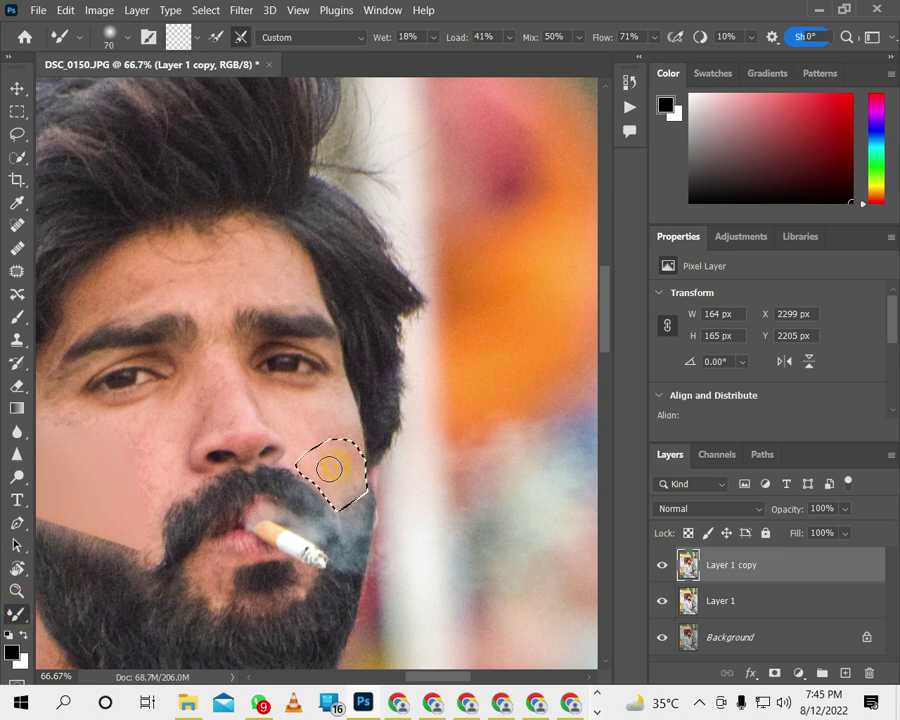
key(ctrl+z)
drag(356, 457, 327, 485)
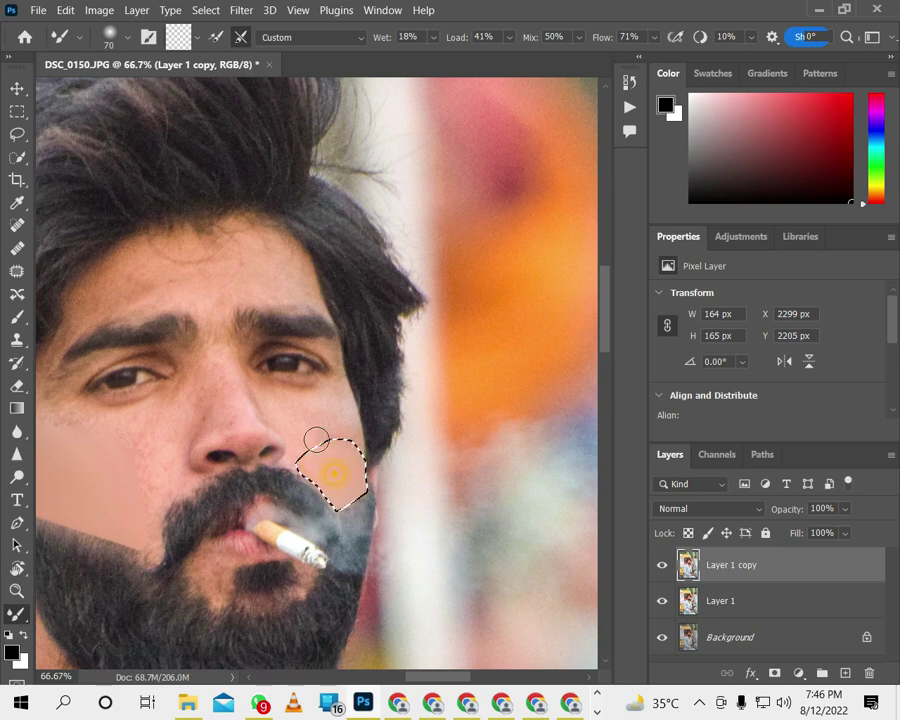
key(ctrl+d)
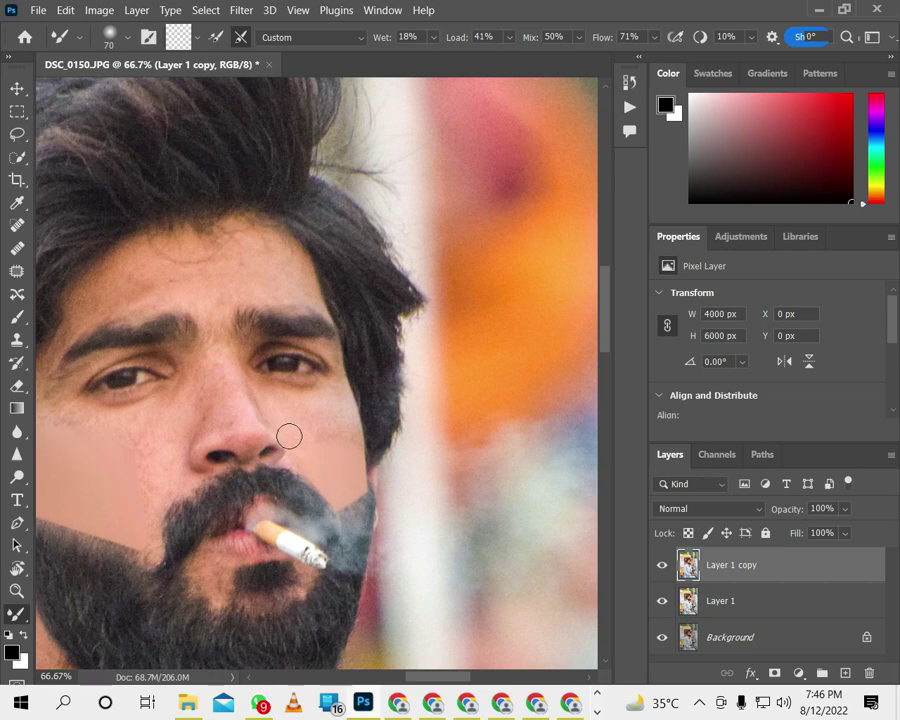
Touch up the cheek skin and the temple with a few Mixer Brush dabs.
drag(289, 436, 454, 448)
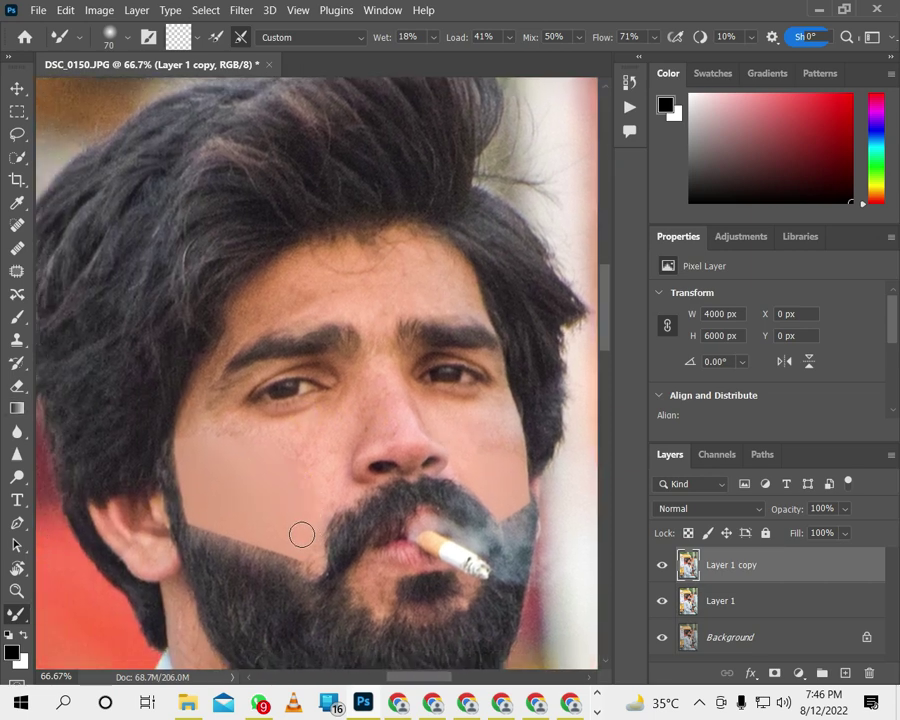
click(295, 489)
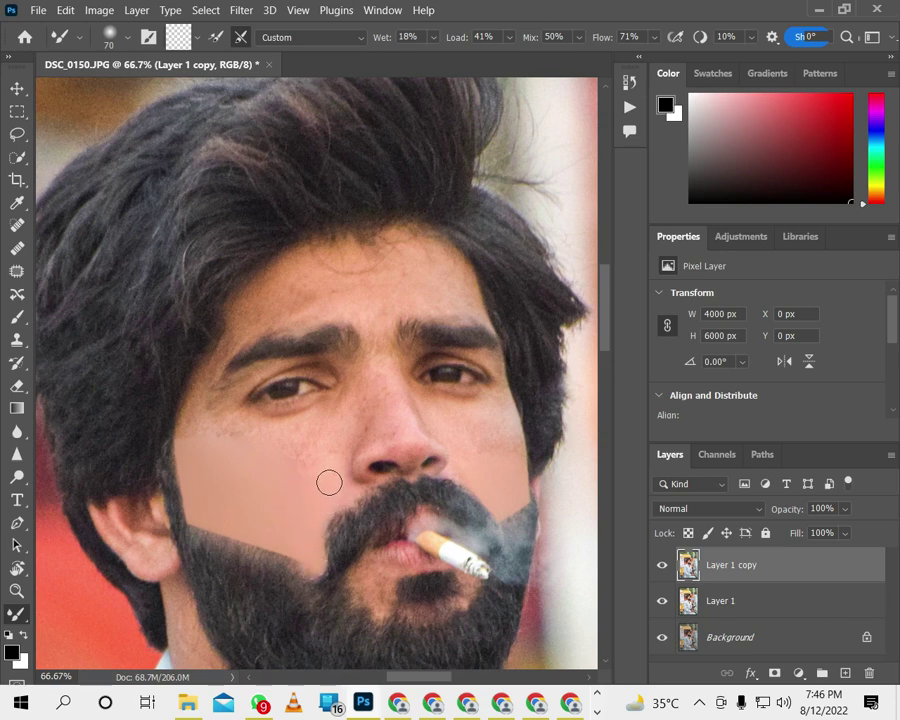
drag(210, 489, 240, 474)
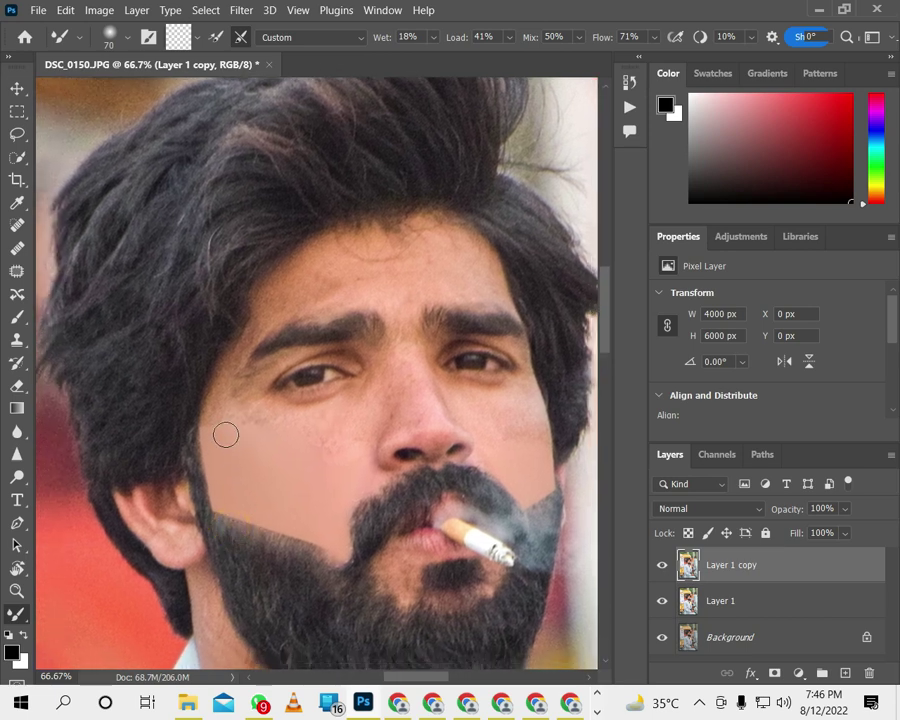
click(213, 397)
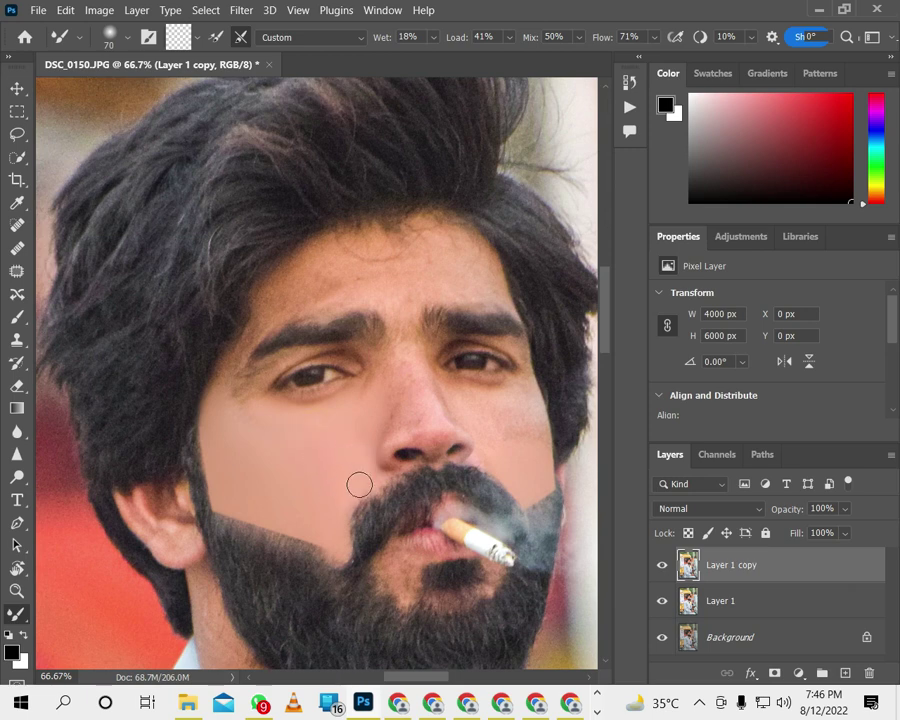
scroll(342, 474, up, 3)
scroll(342, 474, right, 3)
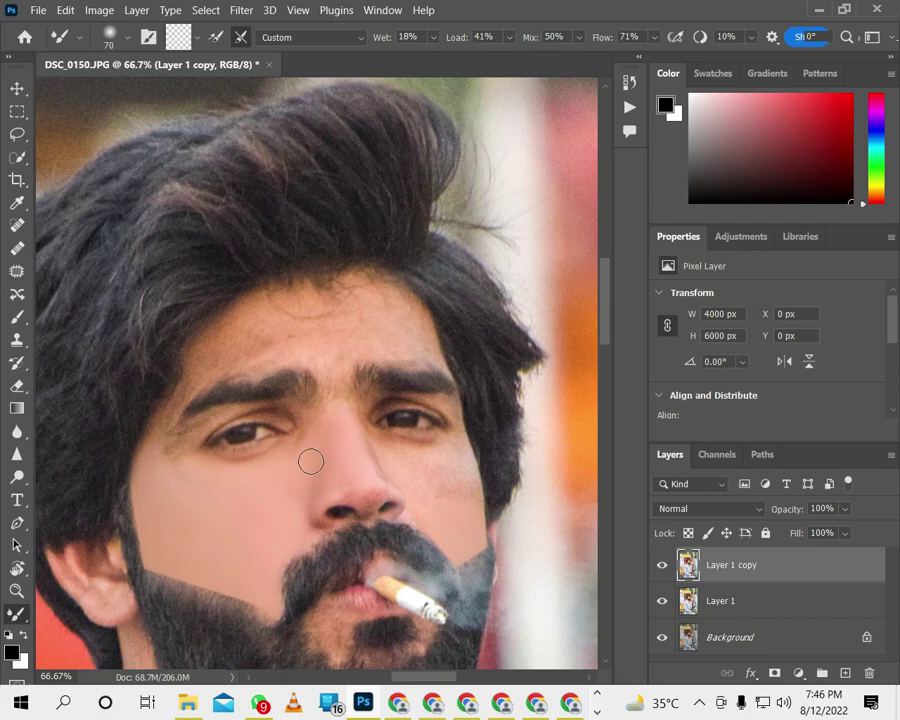
scroll(357, 493, up, 1)
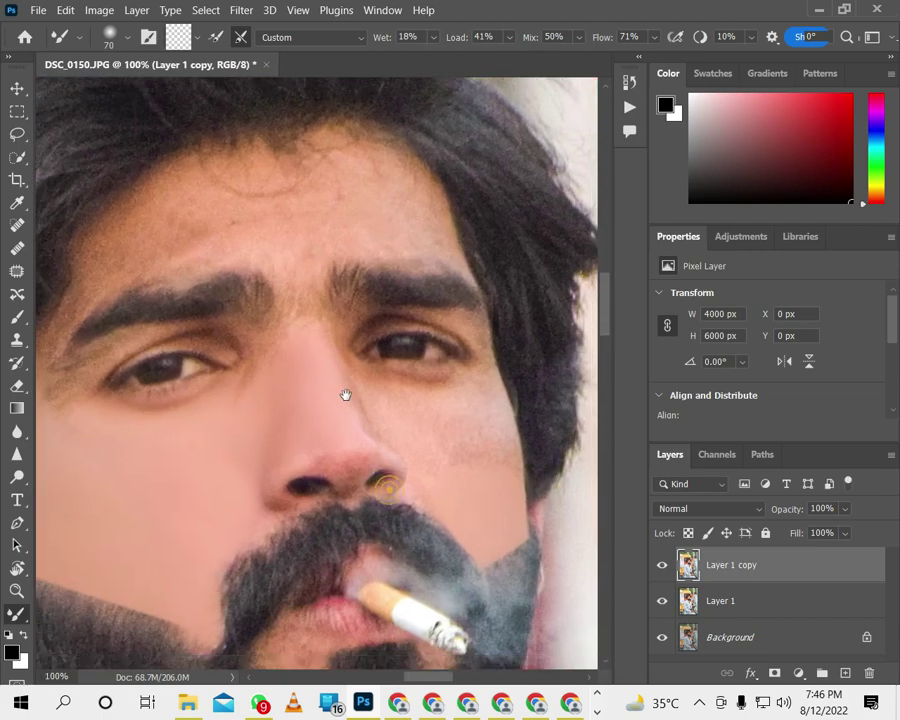
Smooth the skin along the nose, under the eye and beside the nostril, switching brush sizes 50 and 70.
key(bracketleft)
drag(307, 463, 362, 469)
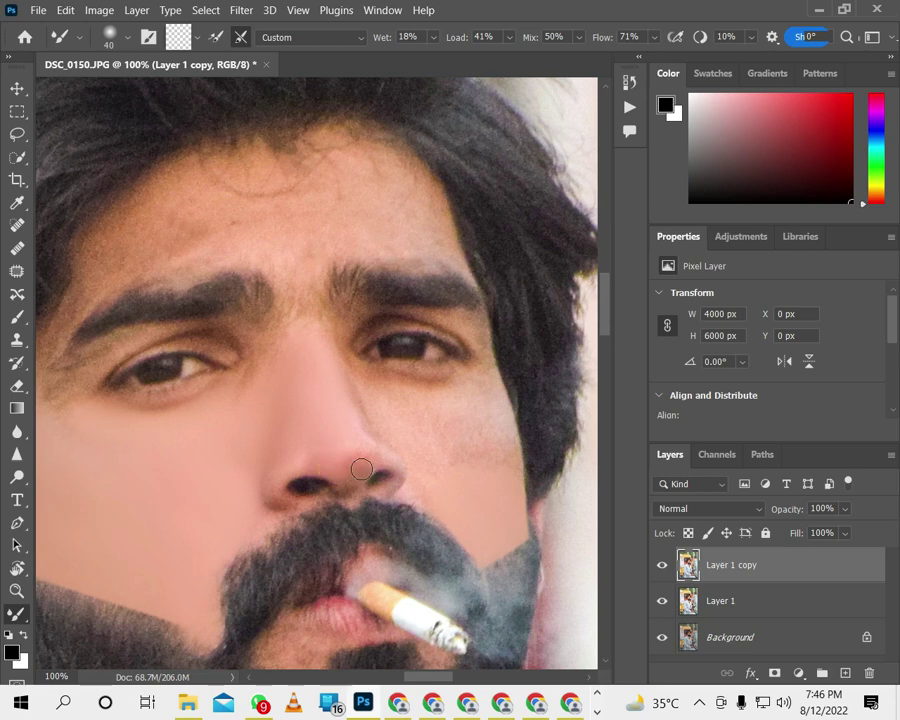
mouse_move(371, 462)
mouse_down()
mouse_move(351, 458)
mouse_move(495, 438)
mouse_up()
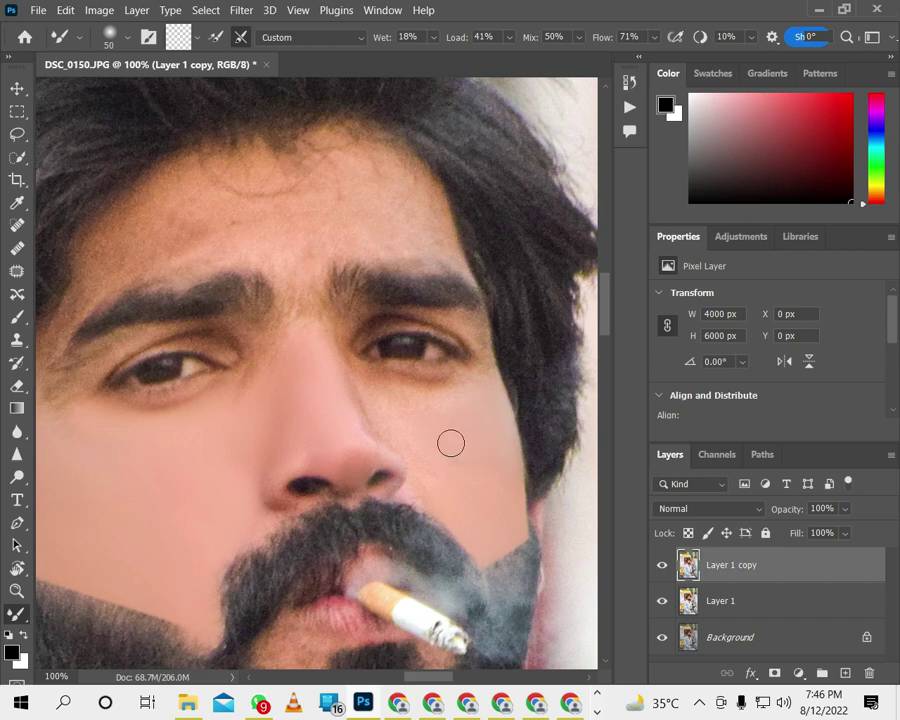
key(bracketright)
key(bracketright)
click(374, 410)
click(364, 381)
key(bracketleft)
key(bracketleft)
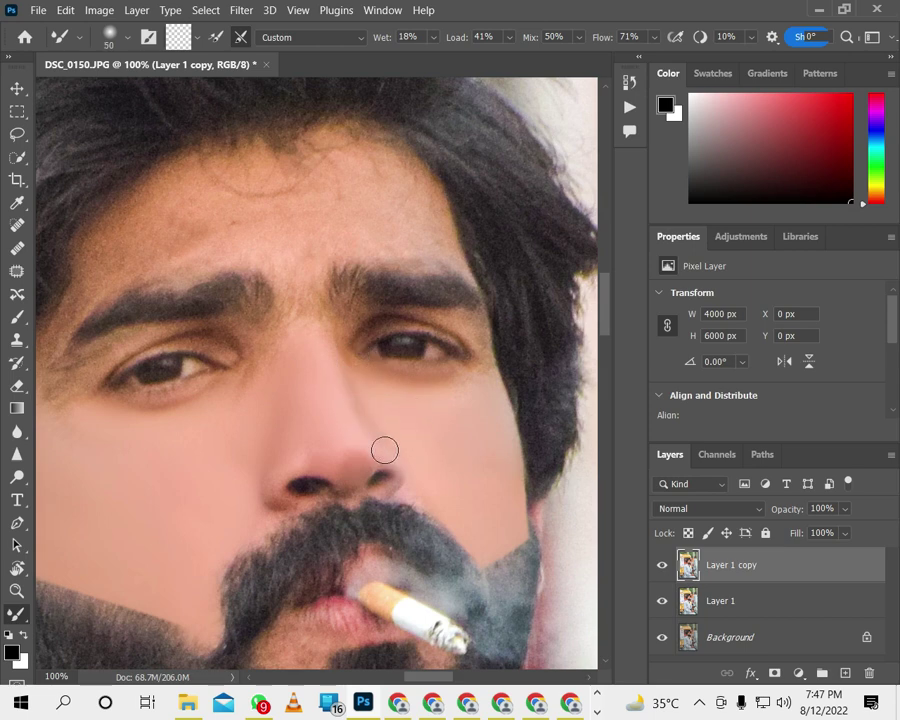
click(382, 476)
click(311, 486)
Blend the skin around the left eye and beside the left eyebrow with a 45 px brush.
drag(250, 349, 272, 376)
key(bracketright)
click(291, 373)
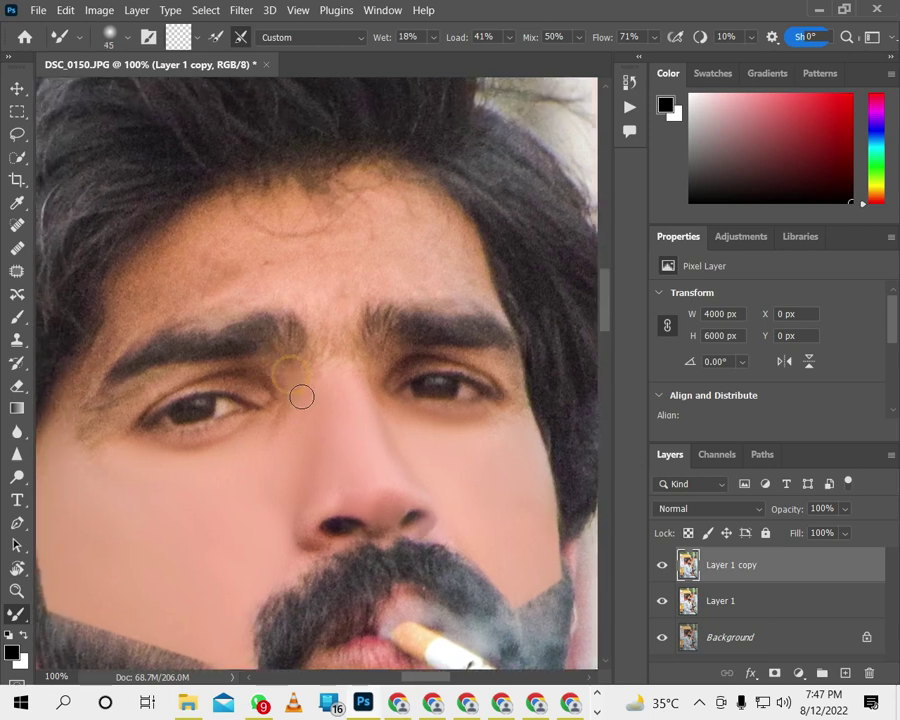
click(279, 371)
click(277, 418)
click(296, 407)
click(267, 404)
drag(247, 426, 424, 398)
click(255, 346)
click(257, 352)
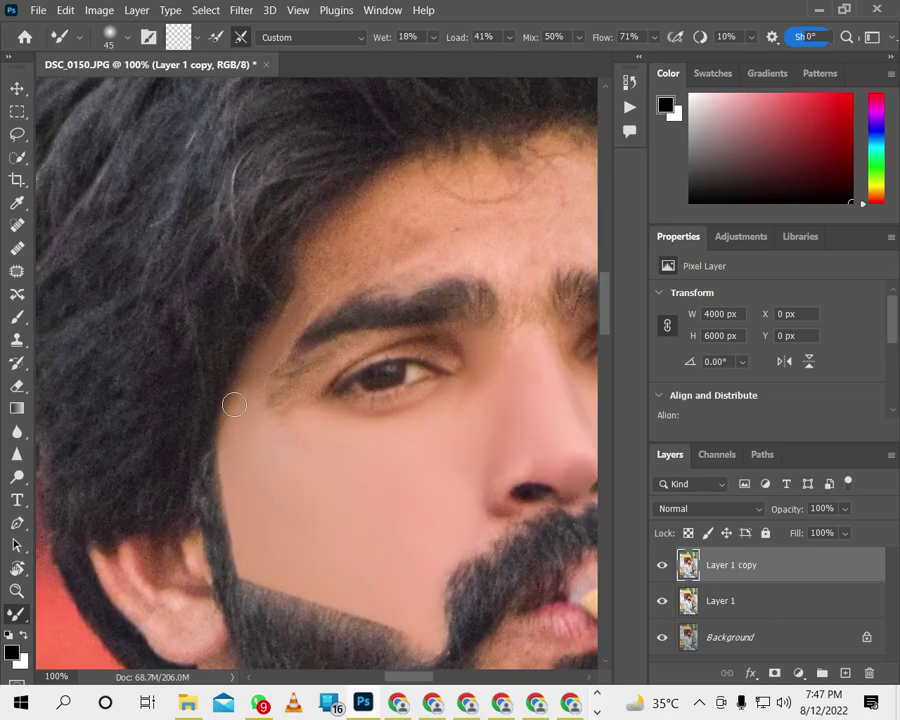
drag(384, 241, 212, 322)
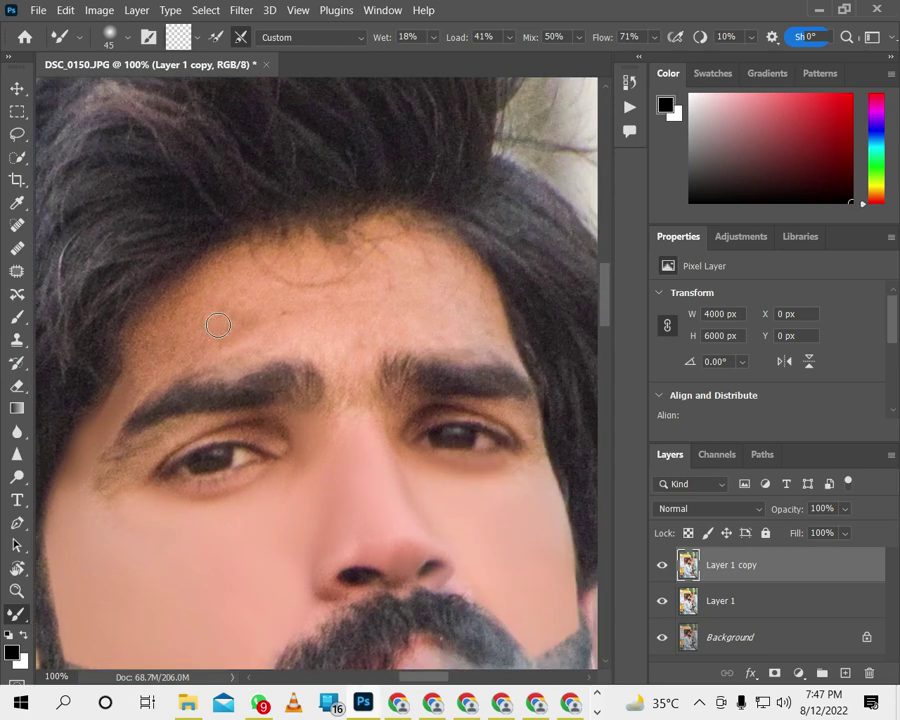
Blend the forehead skin up to the hairline with a 70 px Mixer Brush.
key(bracketright)
key(bracketright)
click(438, 263)
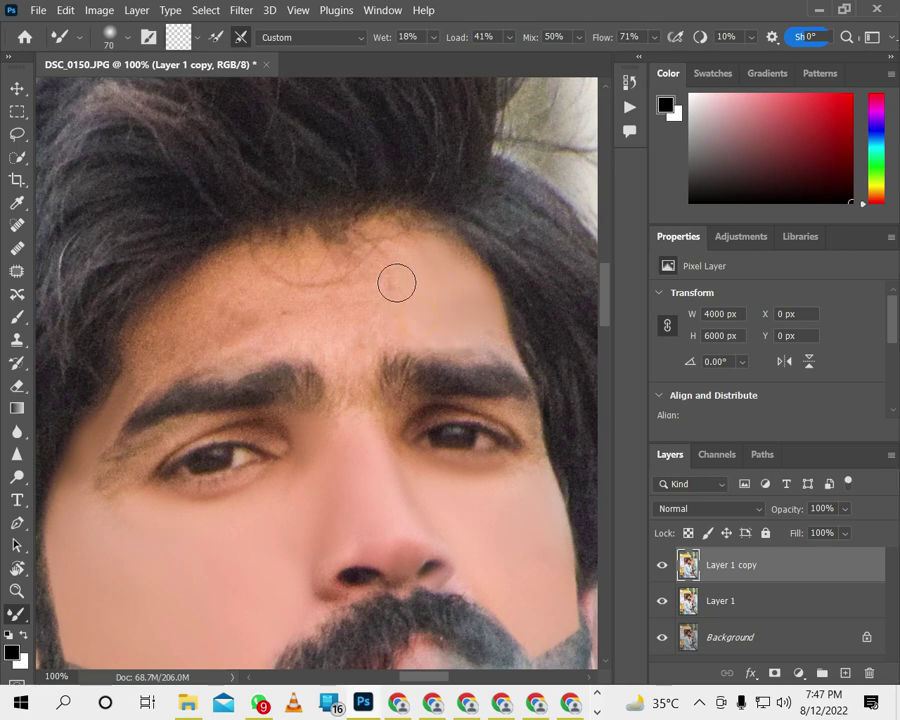
click(440, 325)
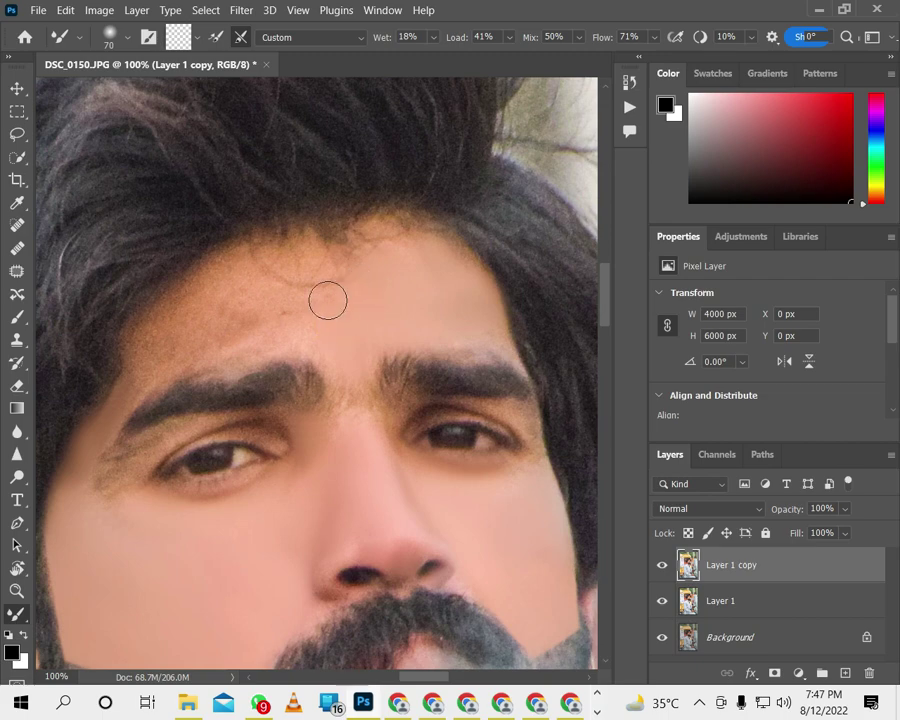
drag(286, 342, 442, 324)
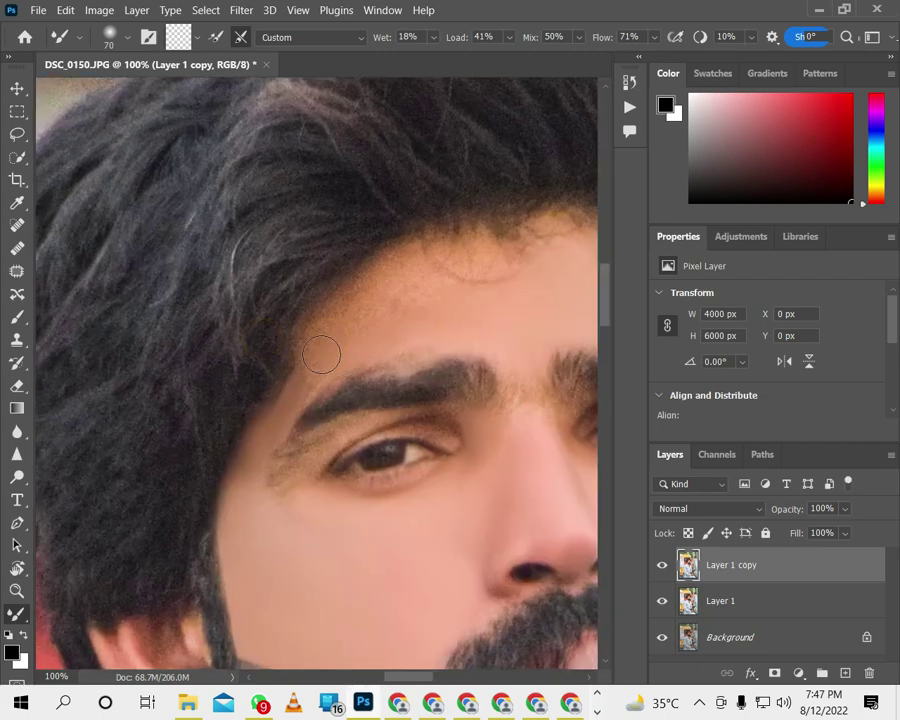
drag(385, 300, 355, 321)
drag(426, 327, 401, 348)
click(492, 322)
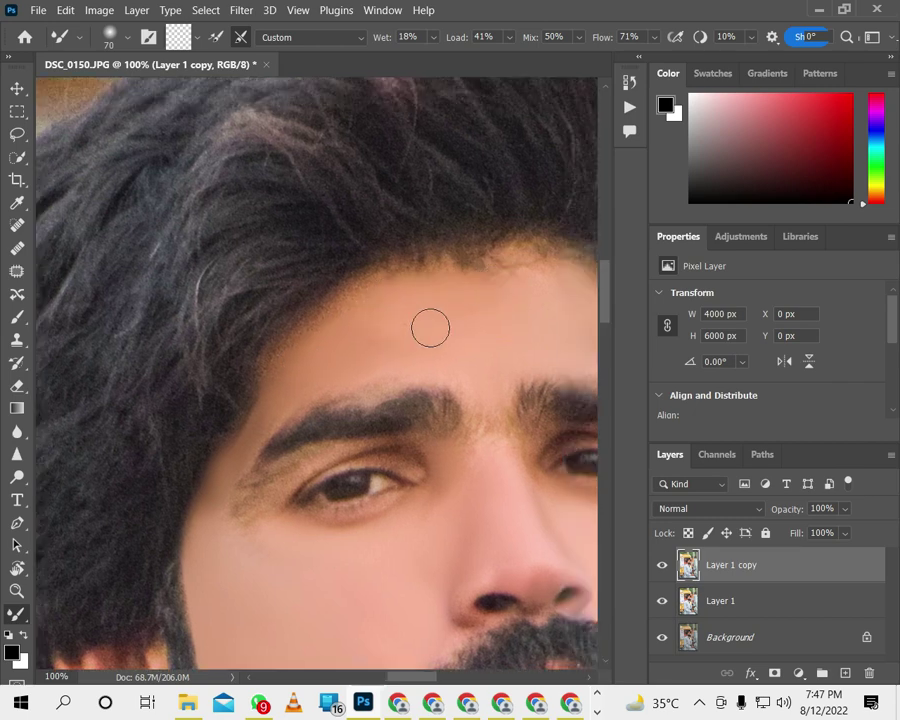
mouse_move(424, 325)
mouse_down()
mouse_move(344, 322)
mouse_move(362, 348)
mouse_up()
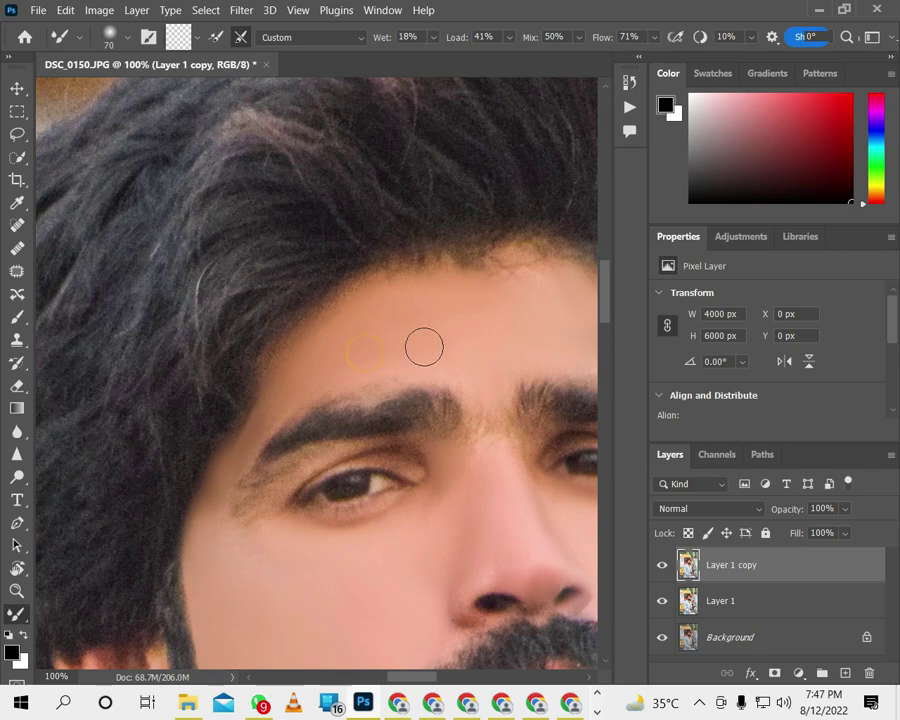
With a smaller brush, smooth the skin under and around both eye corners, then zoom out.
key(bracketleft)
drag(301, 474, 297, 478)
key(bracketleft)
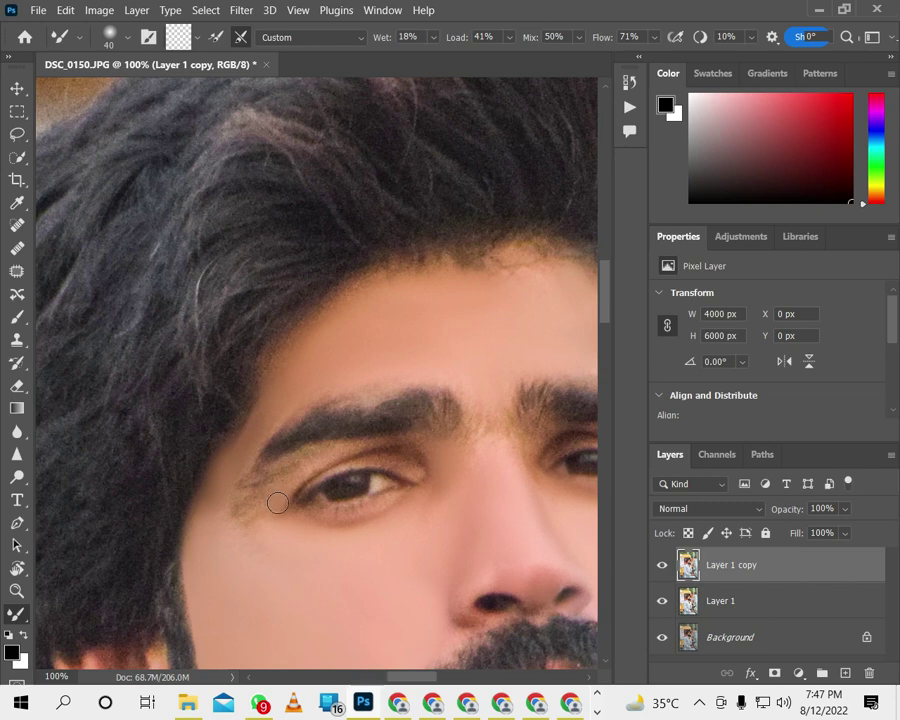
drag(374, 507, 322, 522)
drag(378, 455, 257, 539)
drag(499, 461, 400, 430)
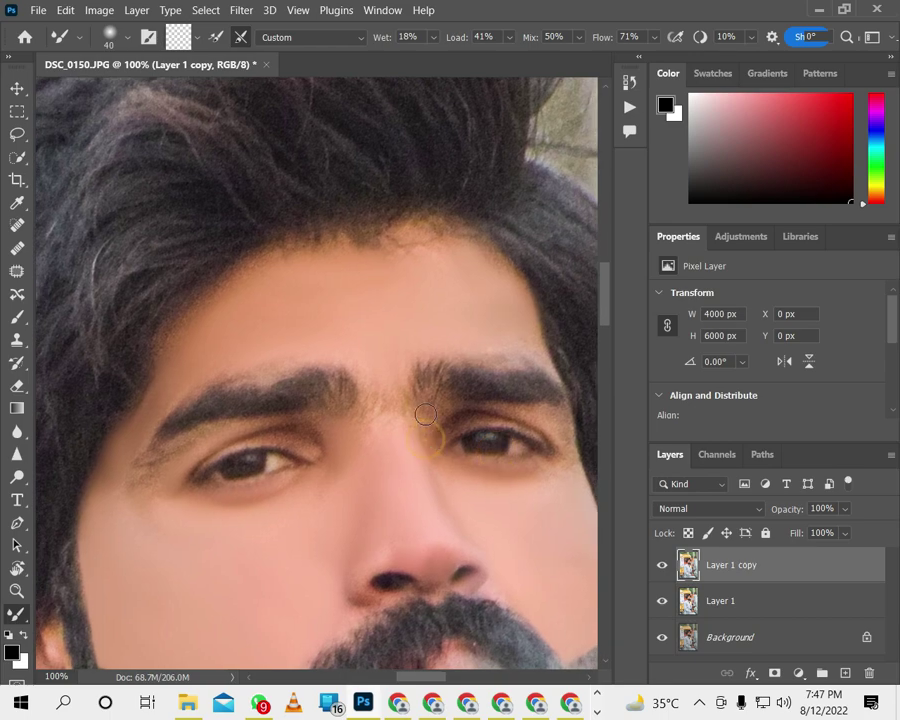
click(560, 448)
key(ctrl+minus)
key(ctrl+minus)
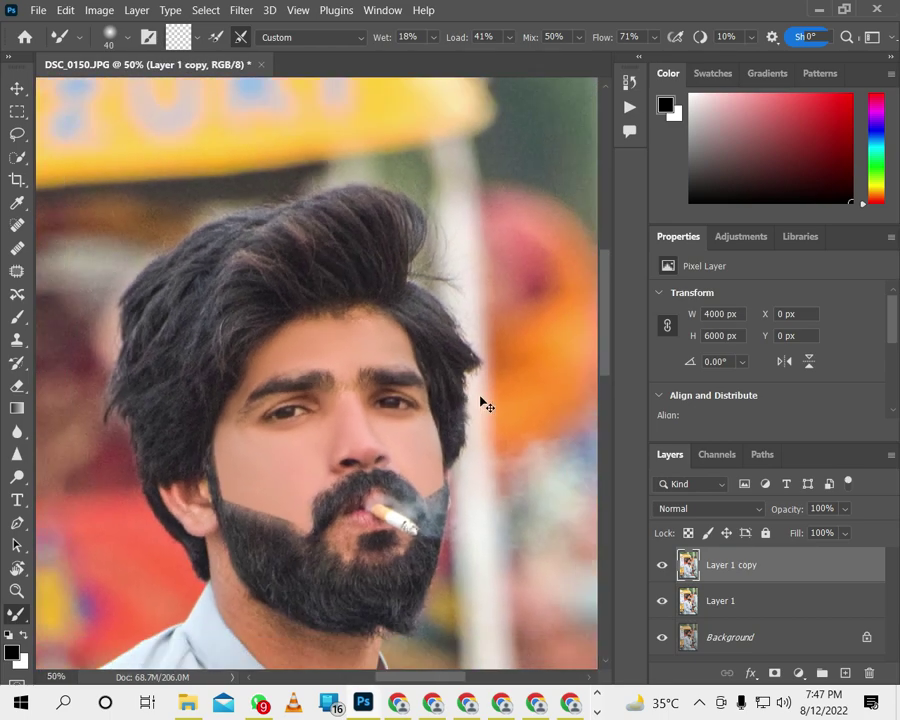
key(ctrl+minus)
key(ctrl+minus)
key(ctrl+minus)
scroll(361, 378, down, 1)
scroll(355, 342, up, 1)
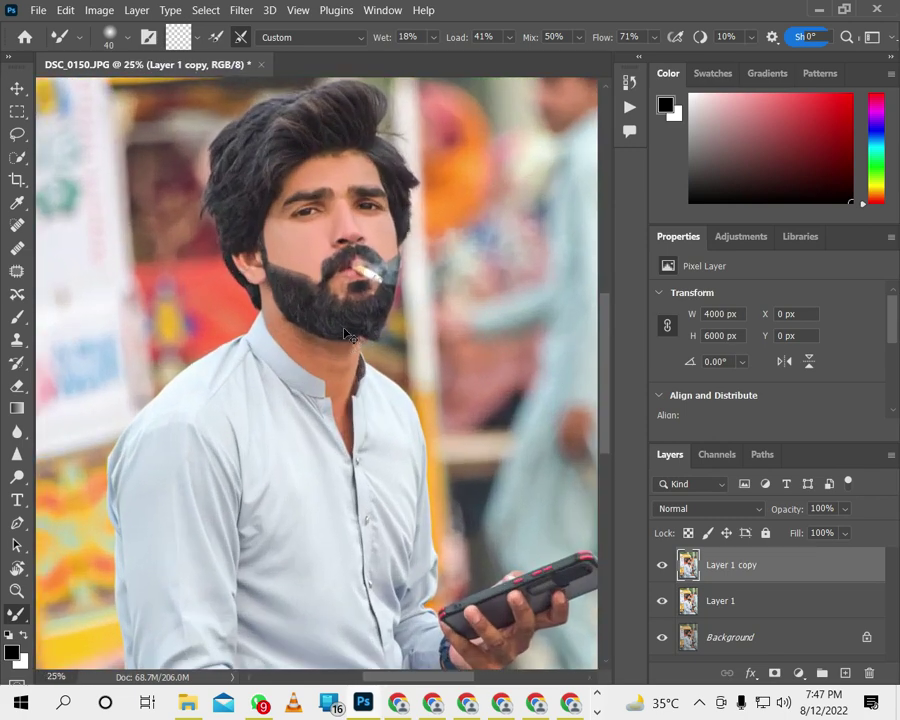
scroll(345, 249, up, 2)
scroll(342, 322, up, 2)
scroll(342, 315, up, 2)
scroll(350, 250, up, 1)
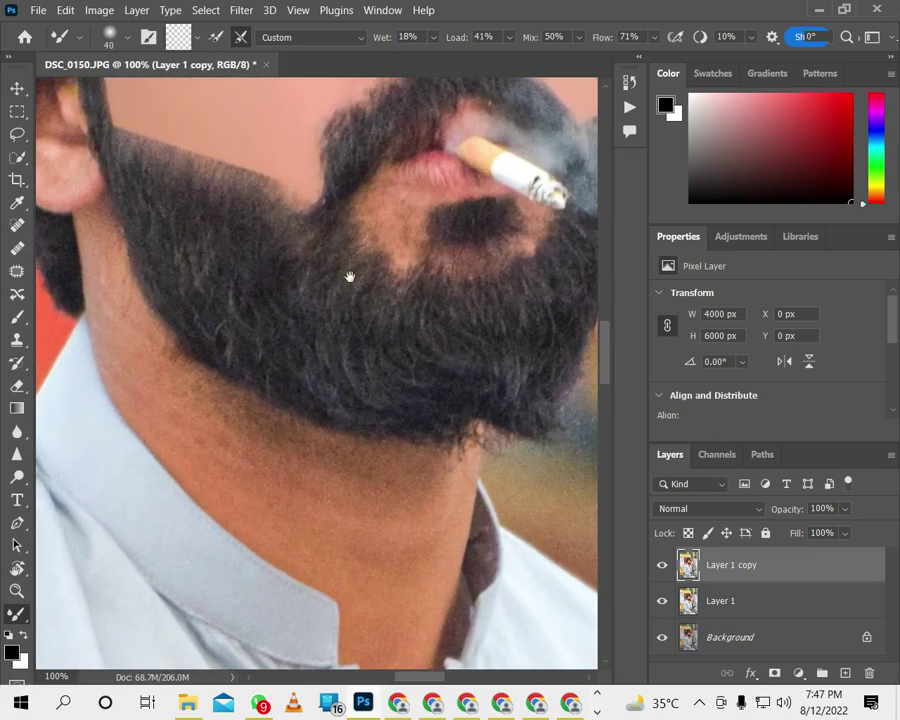
scroll(352, 230, up, 2)
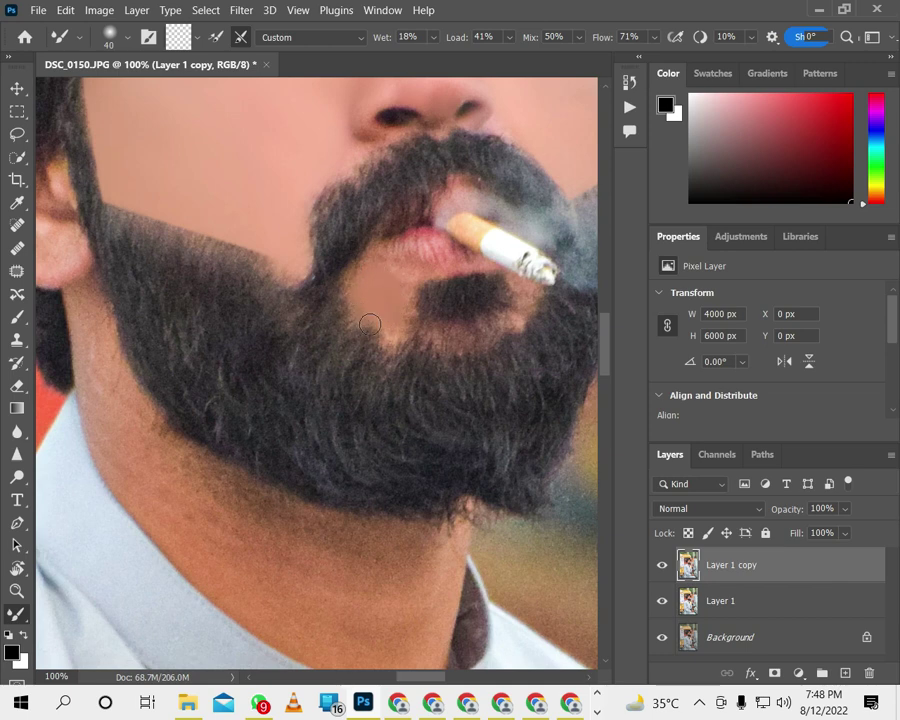
drag(517, 296, 519, 294)
scroll(436, 414, down, 3)
scroll(496, 276, down, 5)
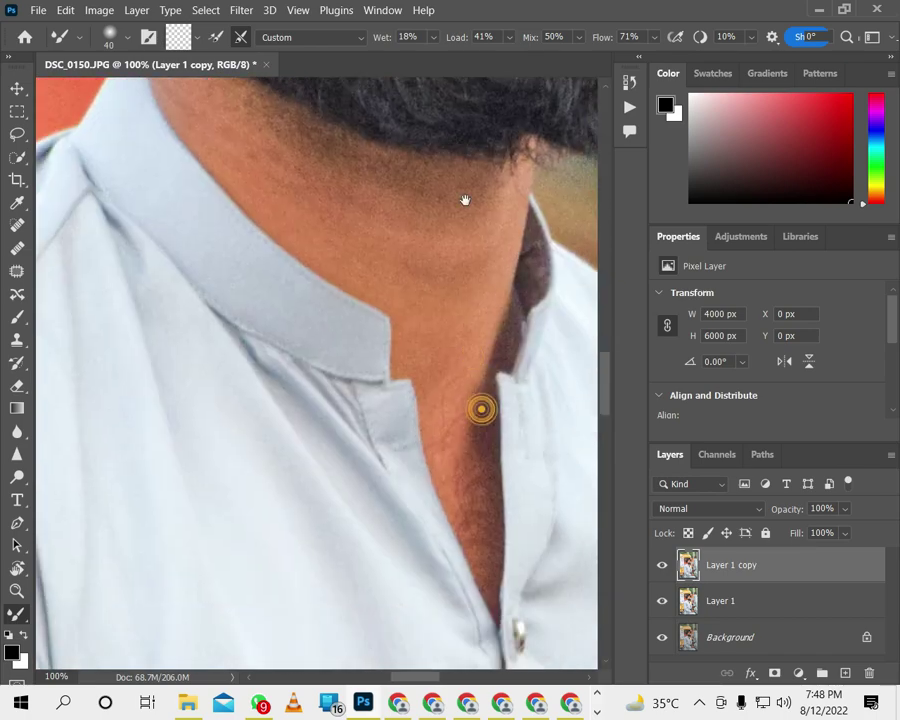
Smooth the neck skin above and beside the collar, undoing one stray smudge.
key(bracketright)
mouse_move(458, 328)
mouse_down()
mouse_move(478, 228)
mouse_move(449, 373)
mouse_move(412, 325)
mouse_move(420, 358)
mouse_move(386, 303)
mouse_move(423, 292)
mouse_up()
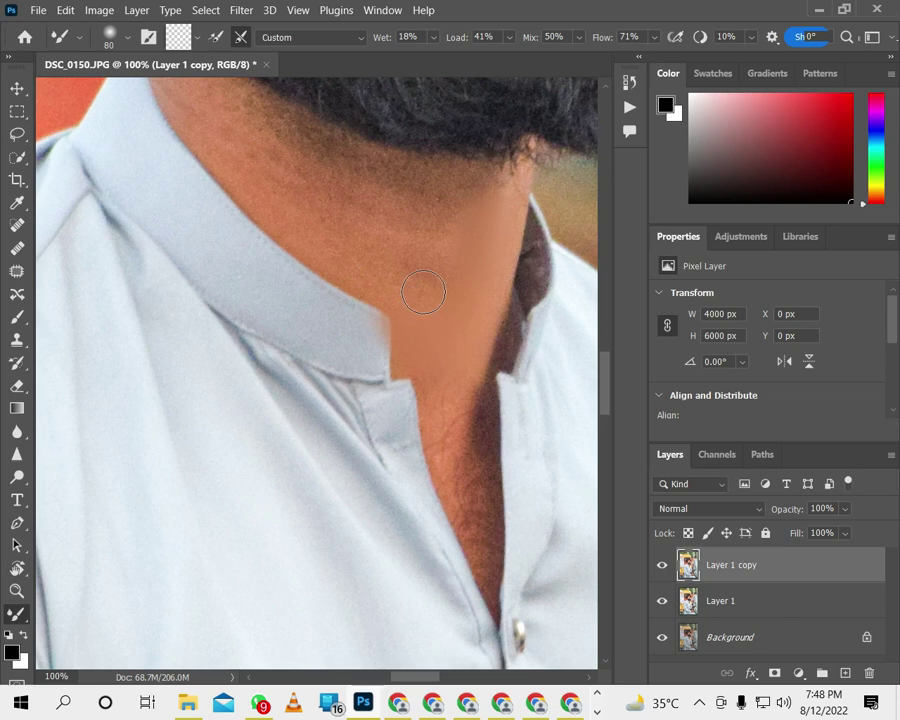
key(ctrl+z)
mouse_move(390, 302)
mouse_down()
mouse_move(411, 301)
mouse_move(421, 327)
mouse_move(418, 289)
mouse_move(446, 263)
mouse_move(396, 267)
mouse_move(412, 291)
mouse_up()
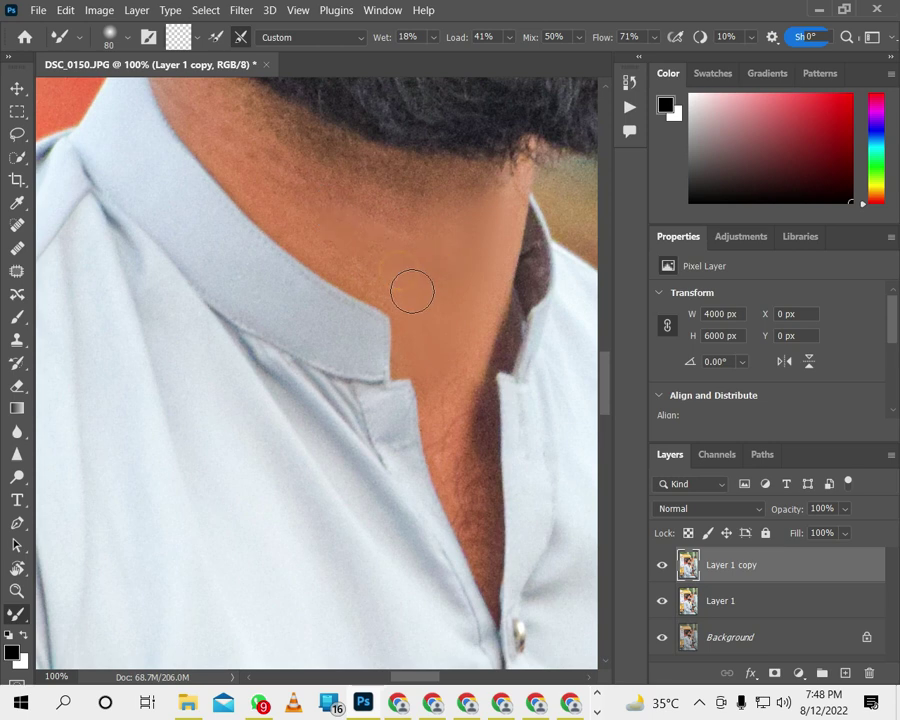
scroll(362, 325, up, 3)
mouse_move(263, 243)
mouse_down()
mouse_move(287, 289)
mouse_move(335, 341)
mouse_move(327, 321)
mouse_move(385, 373)
mouse_move(426, 364)
mouse_move(387, 335)
mouse_up()
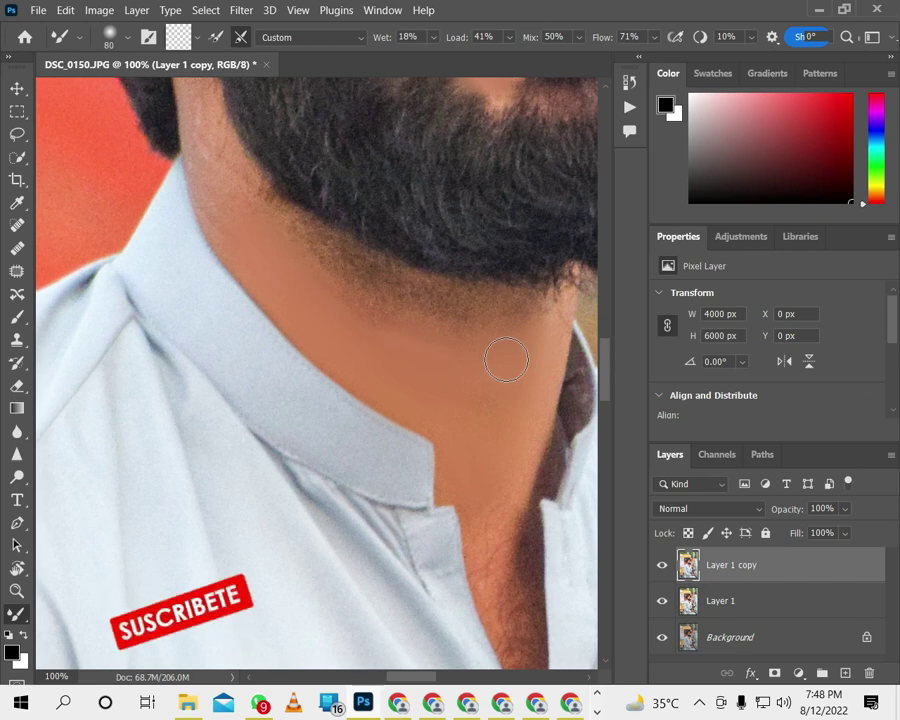
With a larger brush, blend the neck skin up toward the beard.
key(bracketright)
key(bracketright)
key(bracketright)
drag(516, 346, 352, 282)
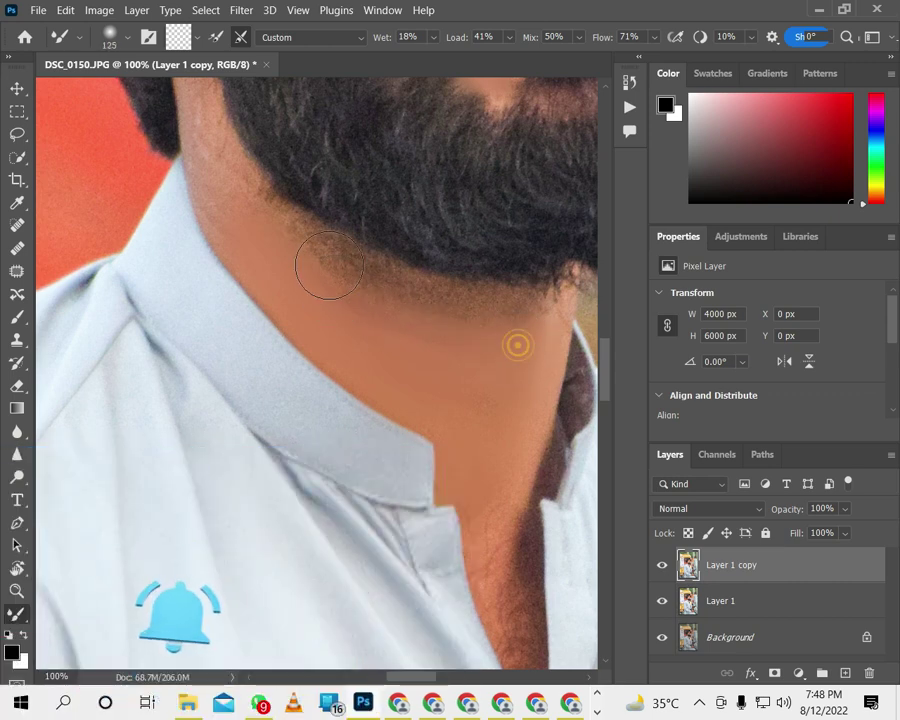
drag(464, 320, 282, 236)
drag(520, 326, 348, 301)
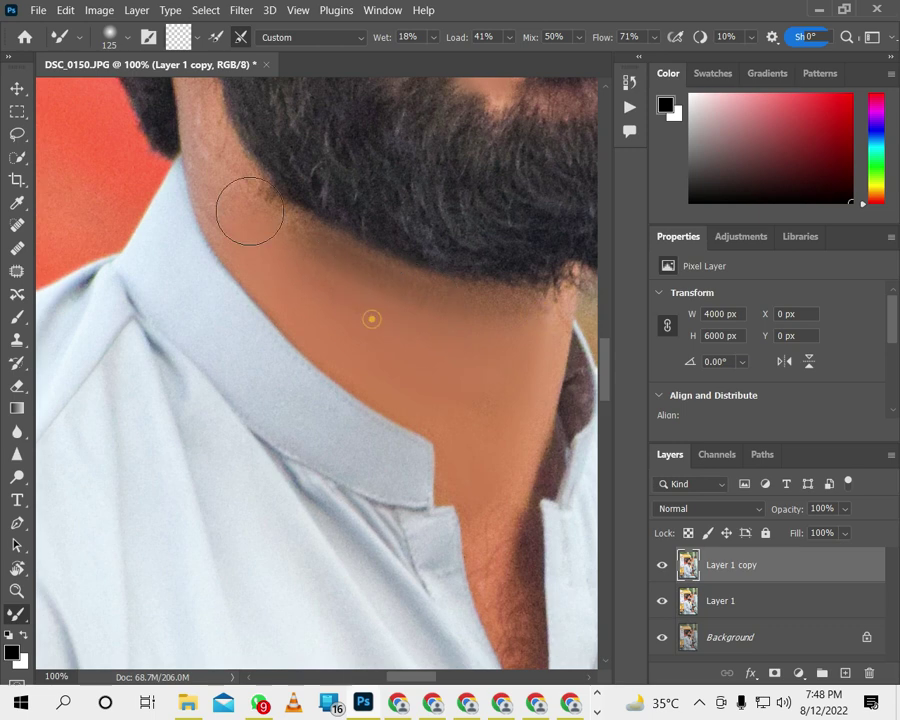
Smooth the jaw-to-neck shadow, the neck above the chest, and the chest opening.
drag(248, 200, 309, 372)
key(bracketleft)
key(bracketleft)
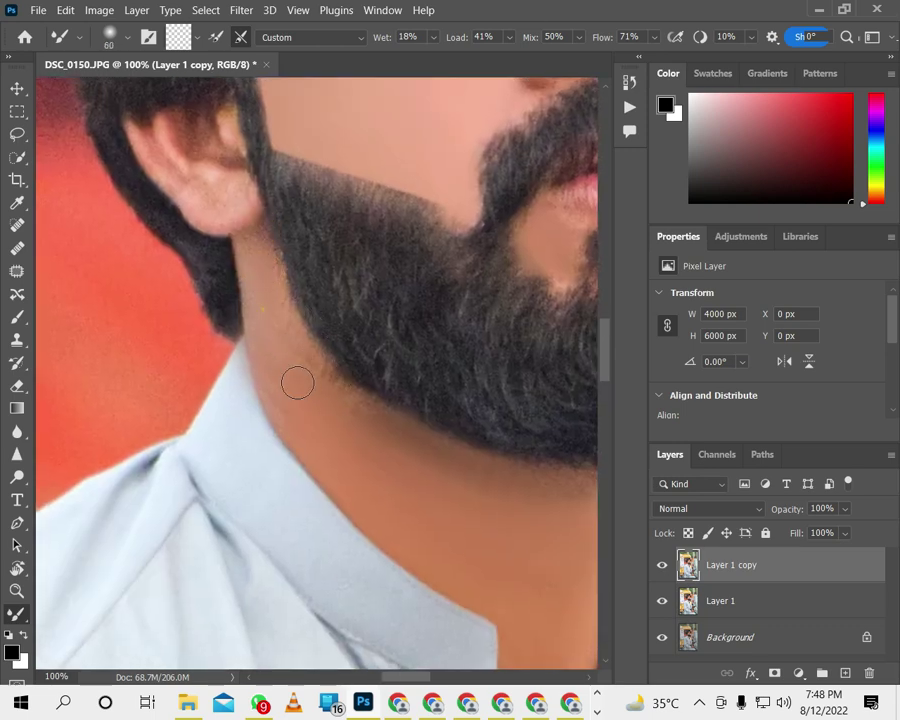
drag(274, 312, 294, 406)
click(296, 376)
drag(424, 447, 197, 311)
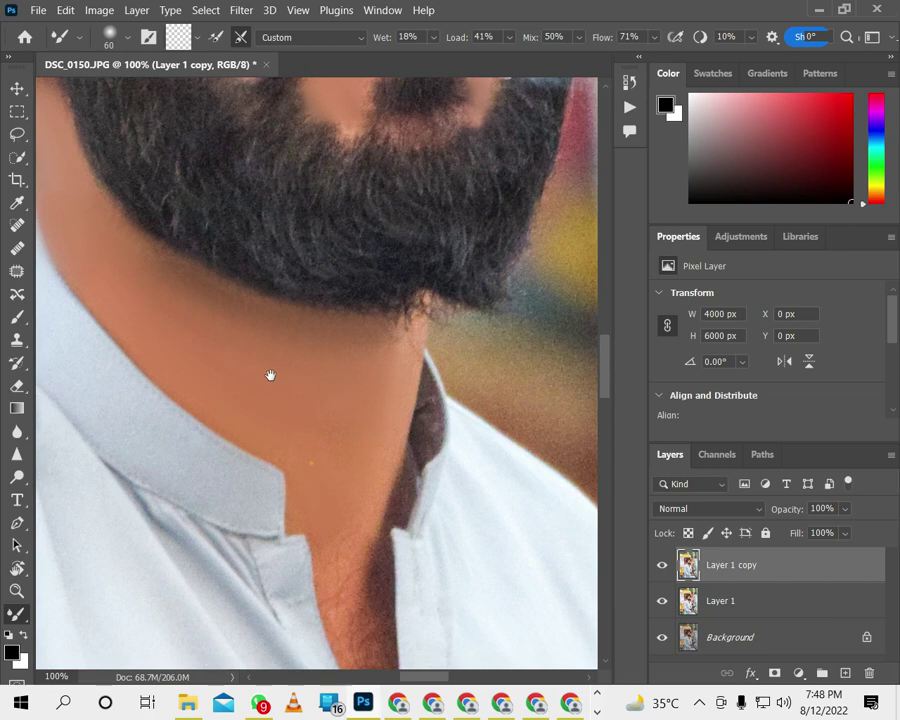
drag(270, 375, 233, 285)
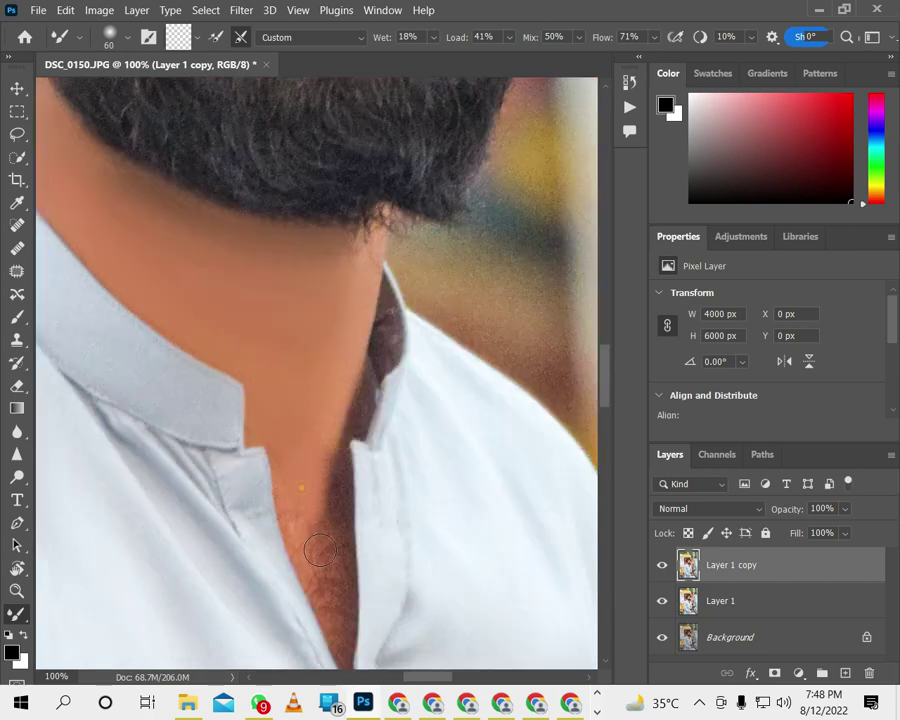
drag(291, 506, 321, 578)
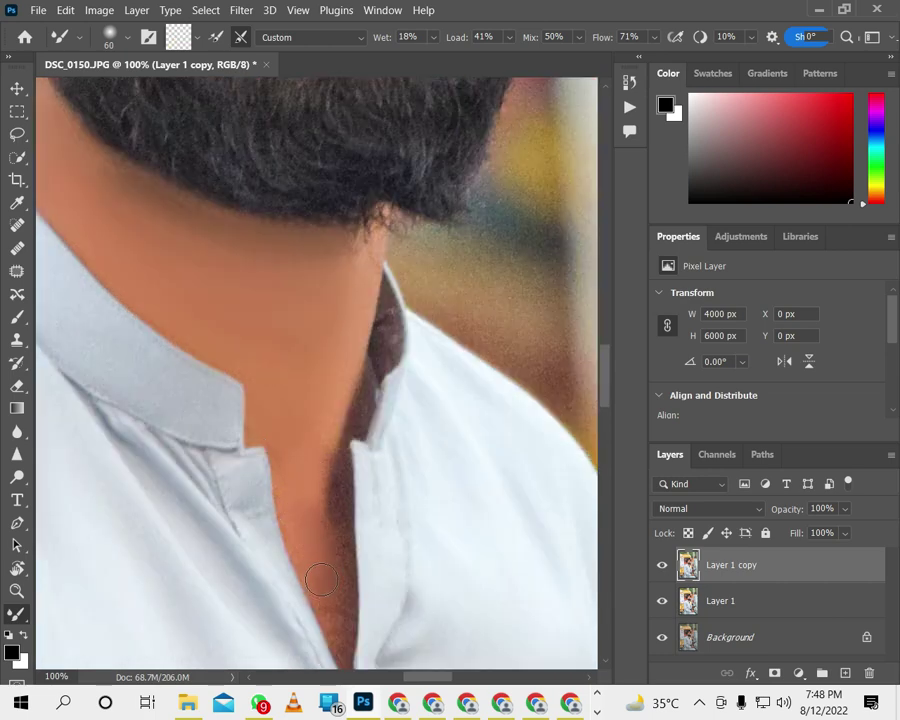
drag(281, 325, 309, 345)
key(ctrl+minus)
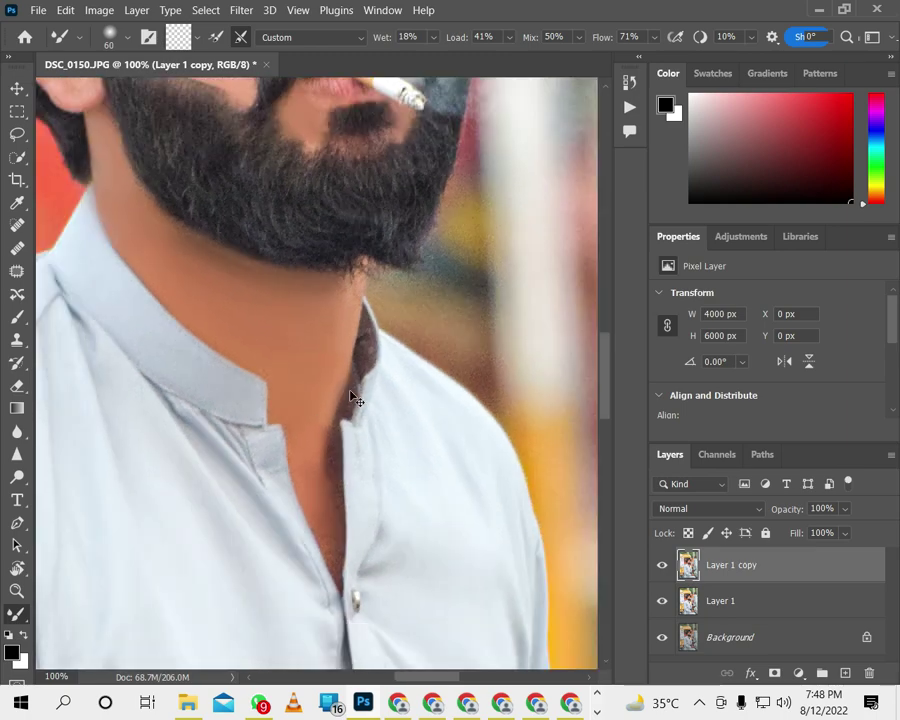
key(ctrl+minus)
key(ctrl+minus)
key(ctrl+minus)
key(ctrl+minus)
key(ctrl+minus)
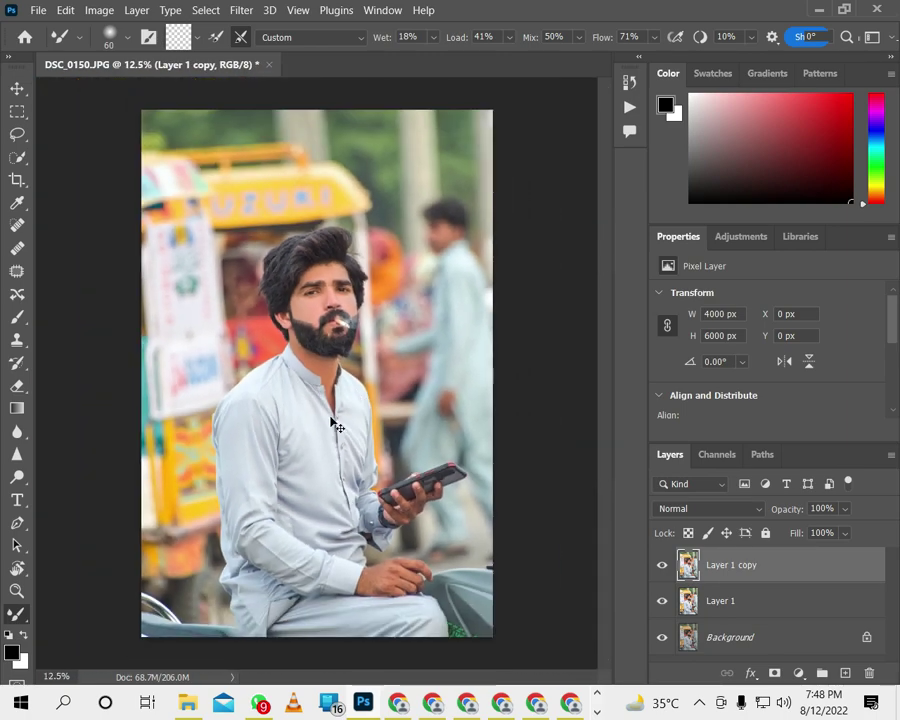
key(ctrl+plus)
key(ctrl+plus)
drag(380, 556, 345, 297)
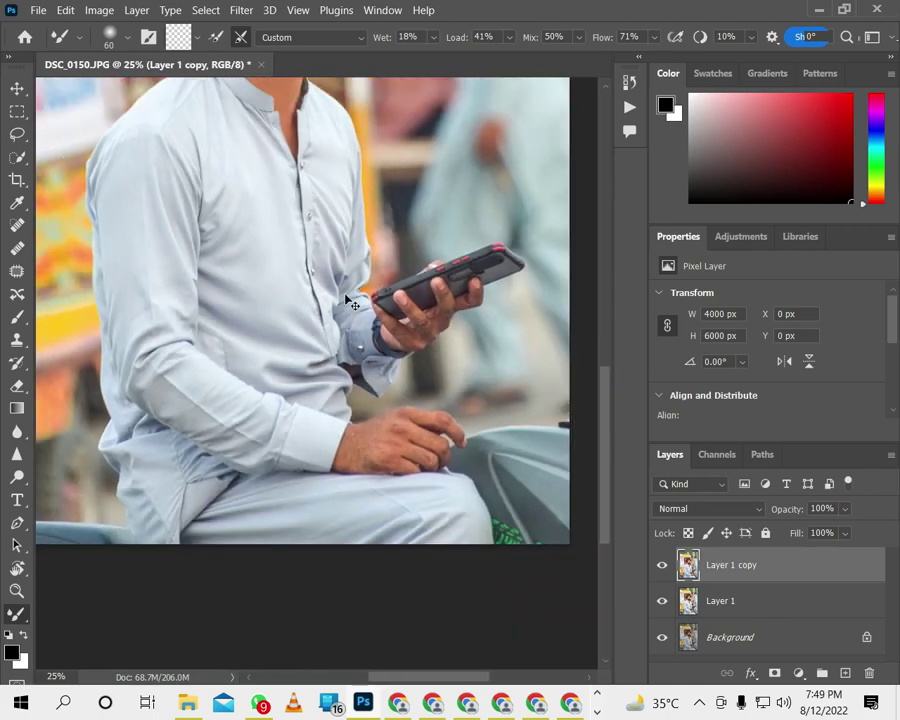
key(ctrl+minus)
scroll(345, 297, up, 3)
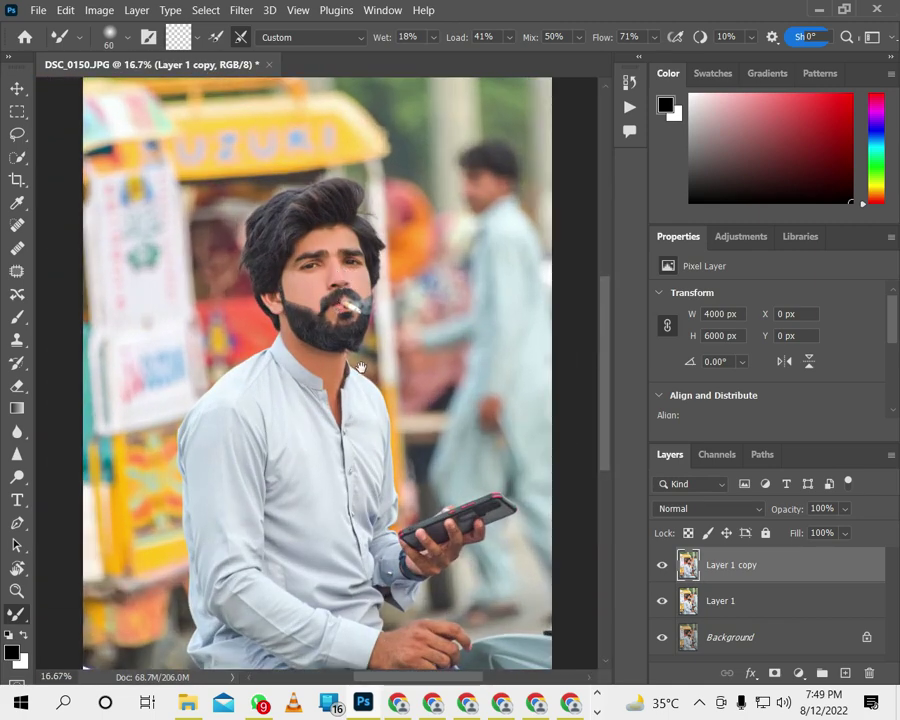
key(ctrl+plus)
key(ctrl+plus)
key(ctrl+plus)
scroll(266, 186, up, 3)
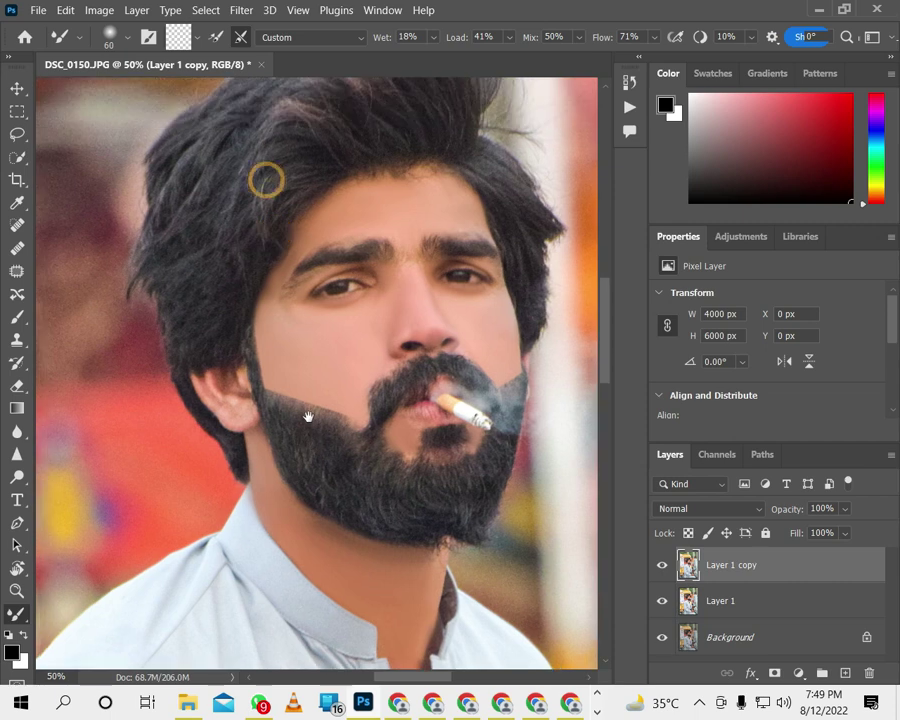
key(bracketright)
key(bracketright)
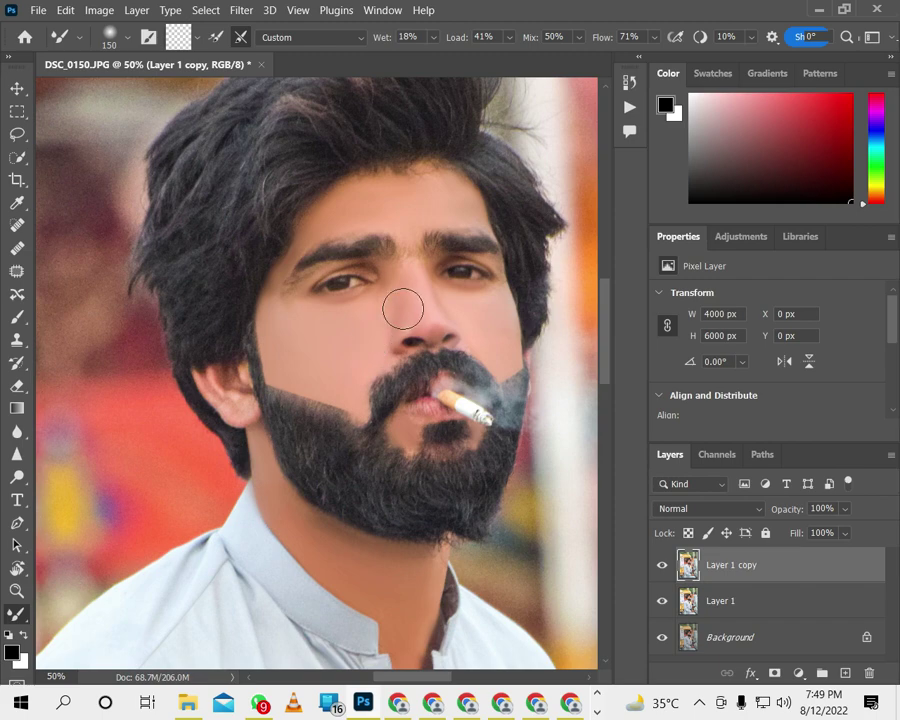
scroll(410, 306, up, 1)
scroll(410, 306, down, 1)
scroll(407, 316, down, 1)
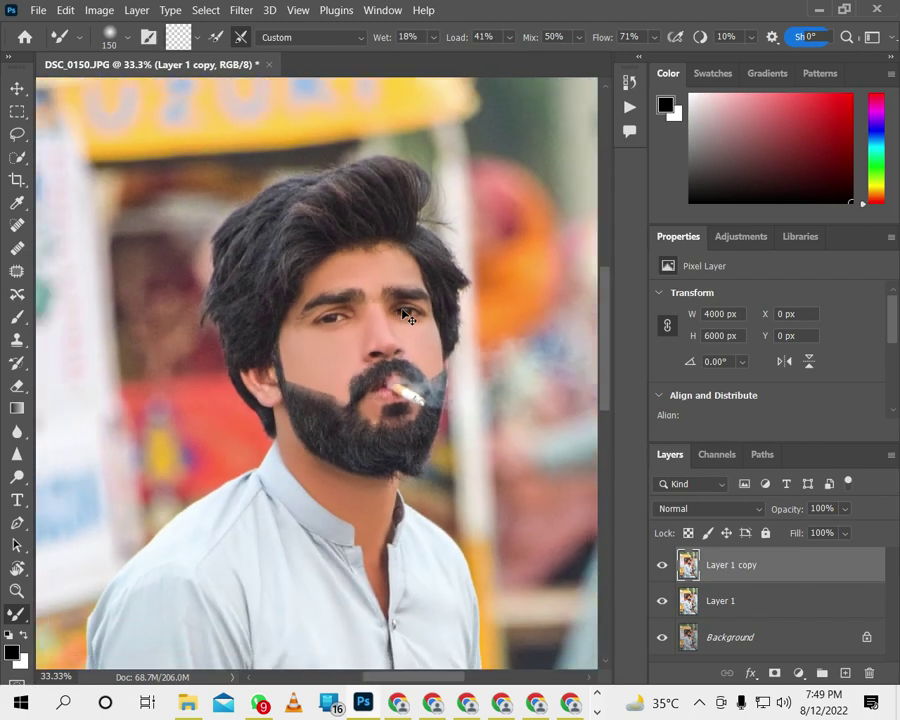
scroll(408, 317, down, 1)
scroll(380, 400, down, 1)
scroll(366, 466, down, 1)
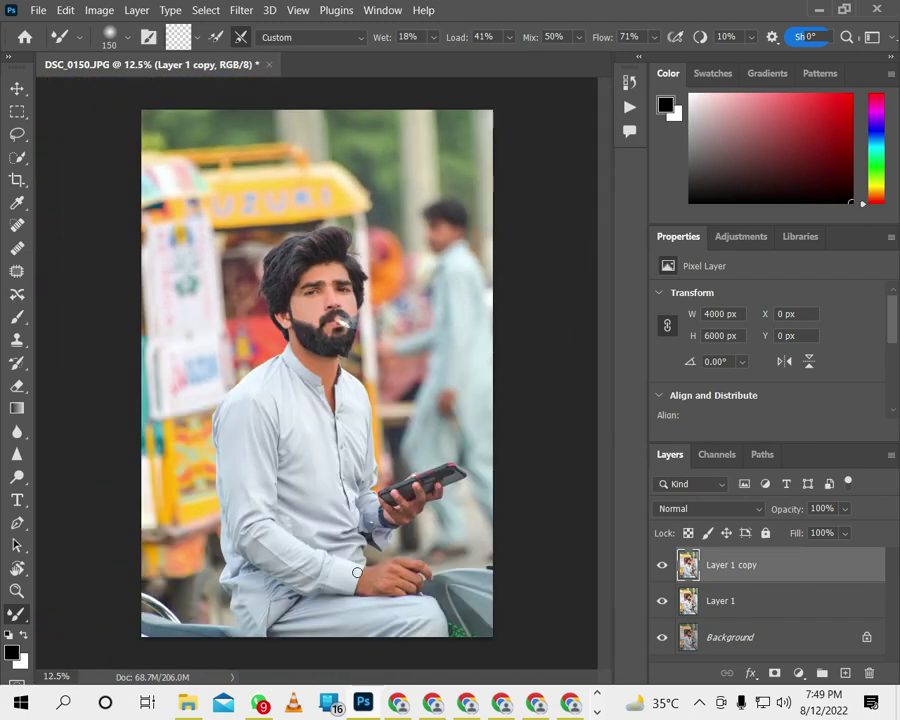
click(17, 477)
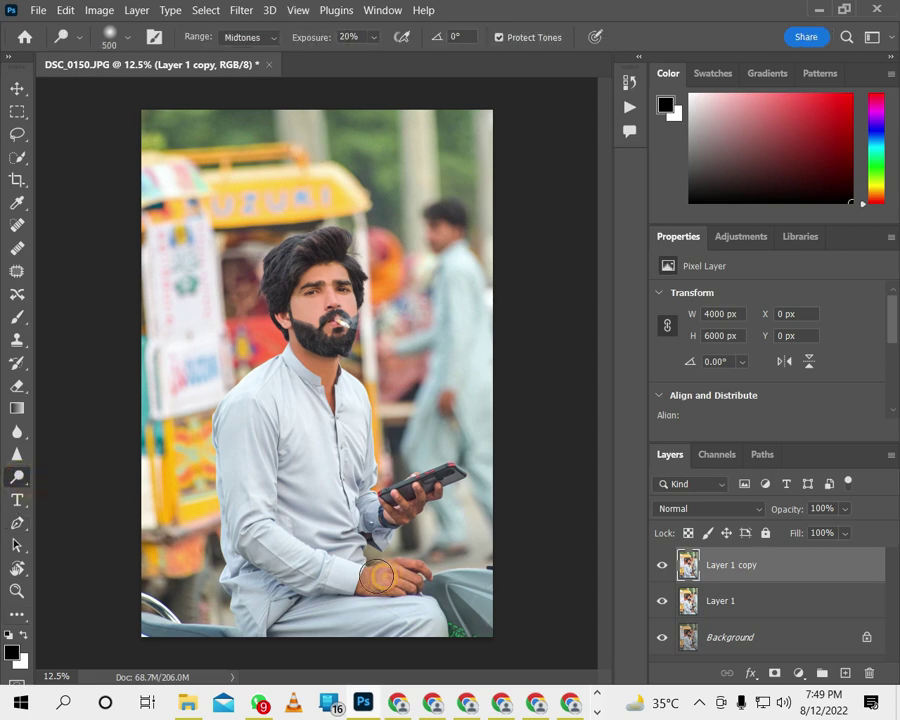
Blend the skin of the hand on the knee and the wrist mark with the Mixer Brush.
scroll(418, 598, up, 1)
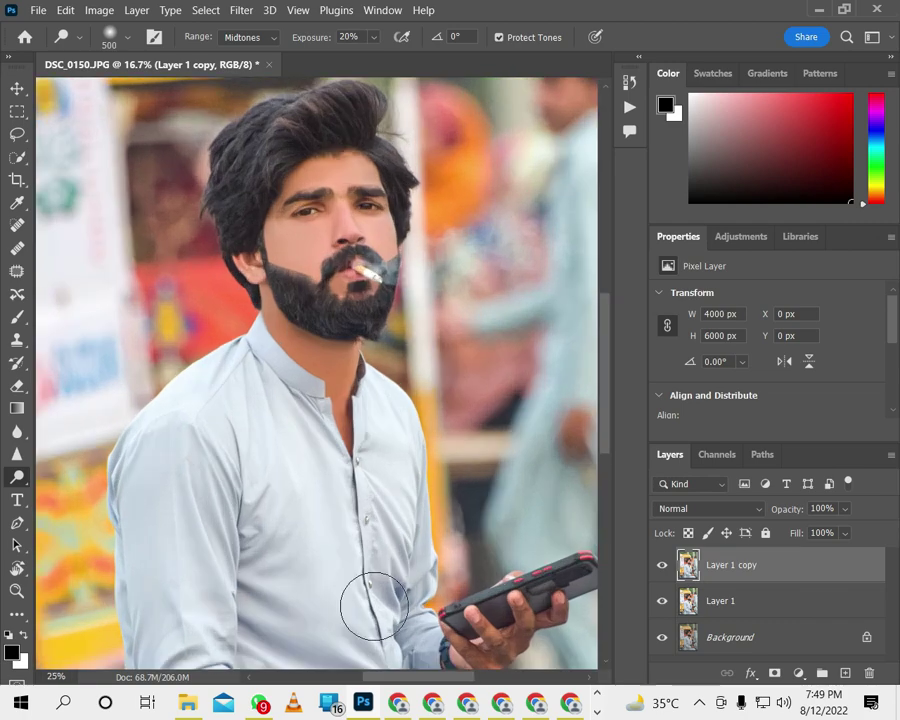
scroll(366, 597, up, 1)
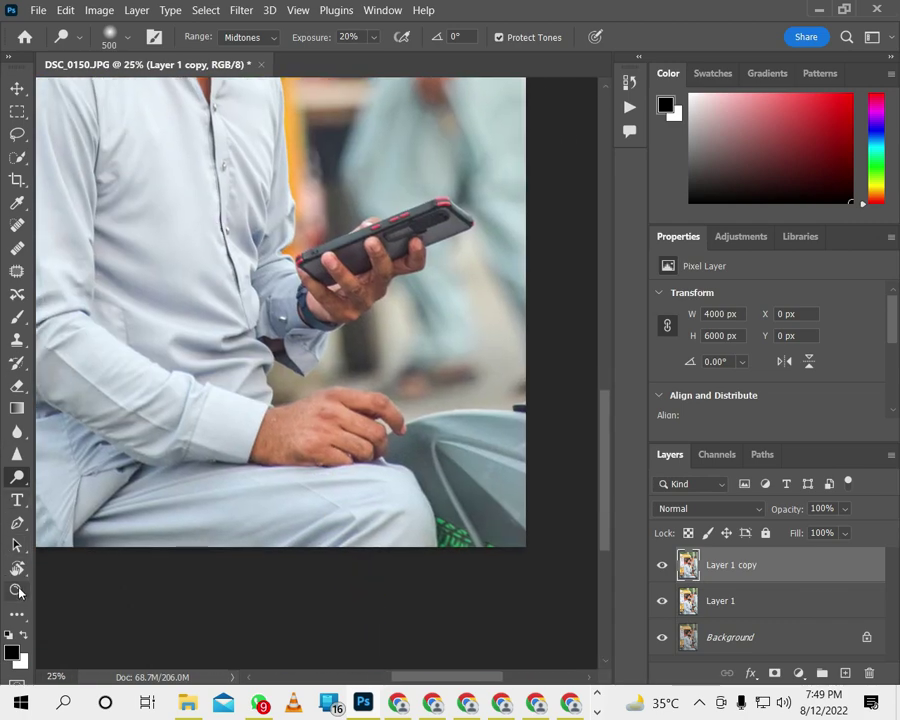
key(z)
key(b)
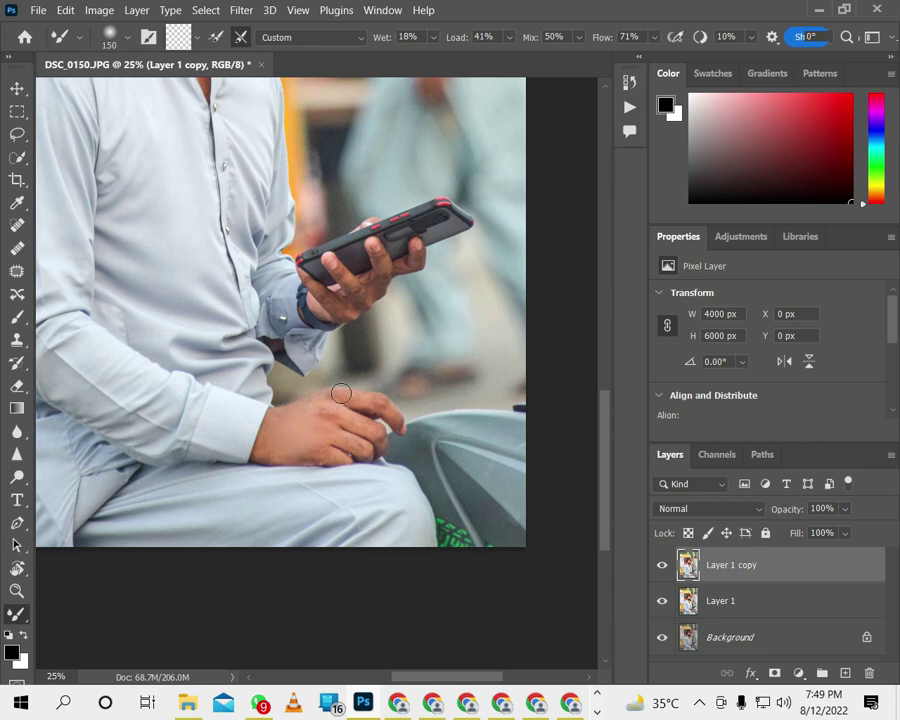
click(335, 420)
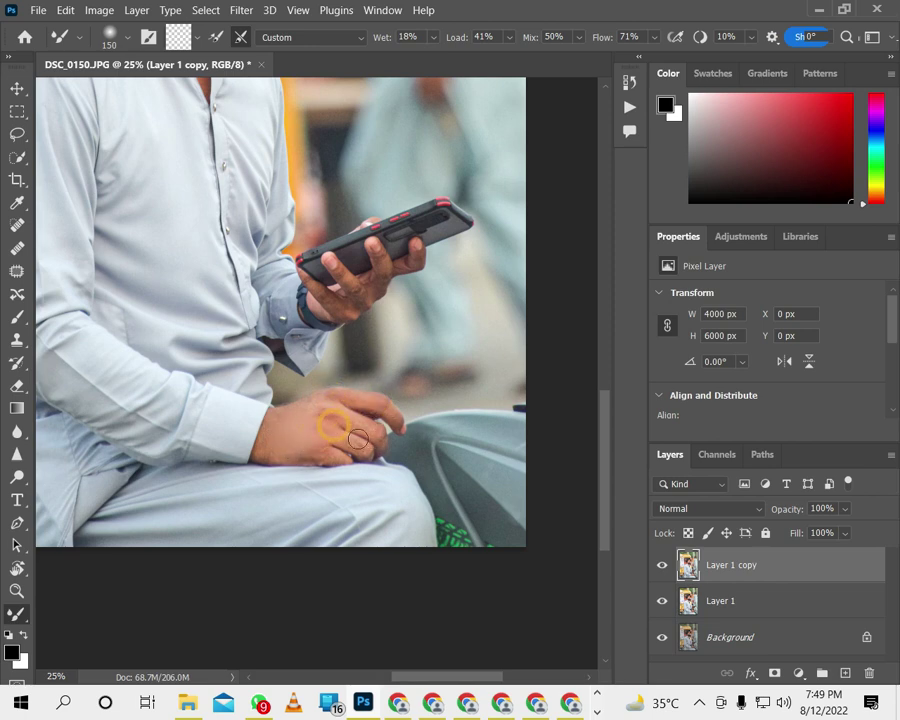
click(263, 456)
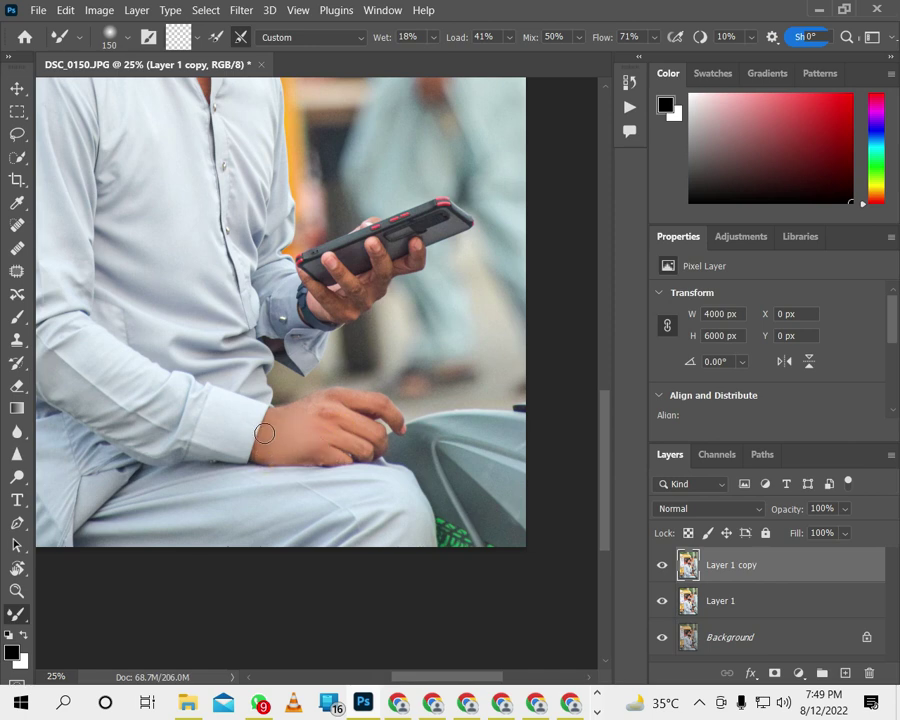
Toggle Layer 1 copy's visibility to compare the retouch against the layer below.
key(ctrl+minus)
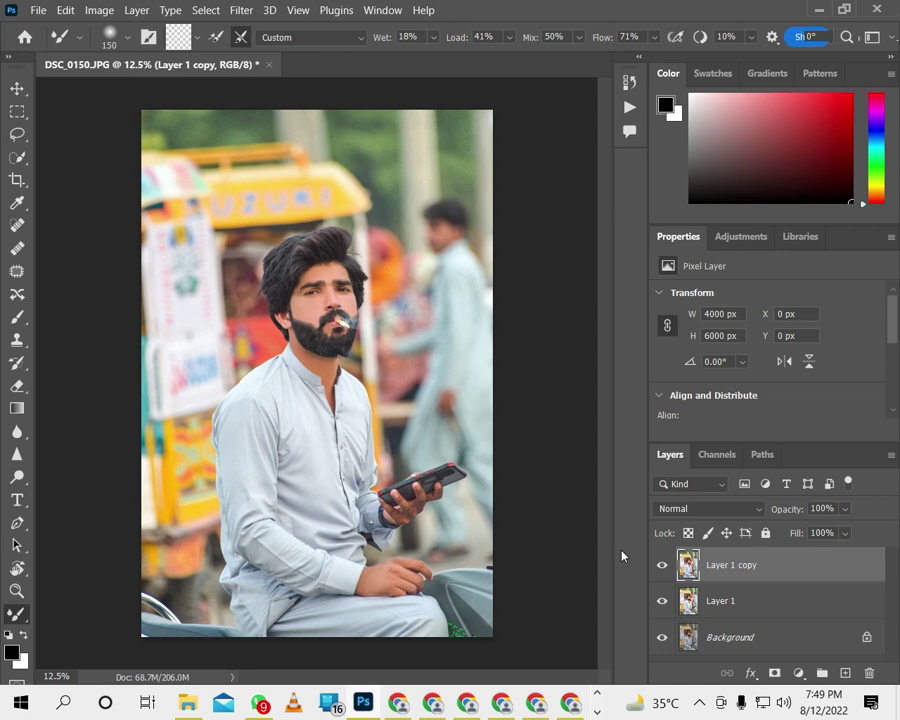
click(661, 565)
click(661, 565)
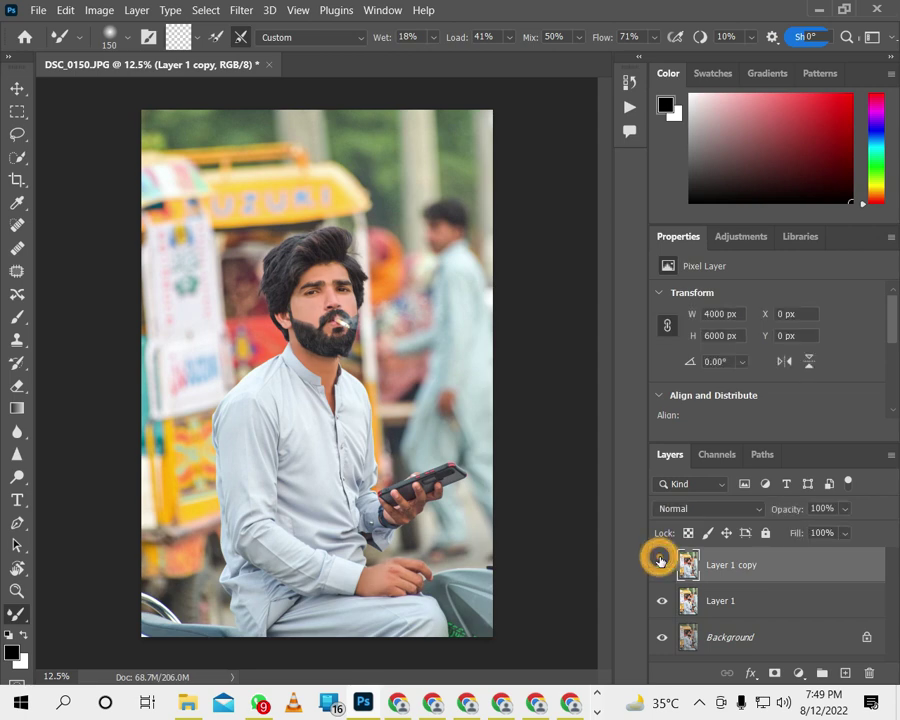
click(662, 601)
click(661, 565)
click(661, 565)
click(662, 601)
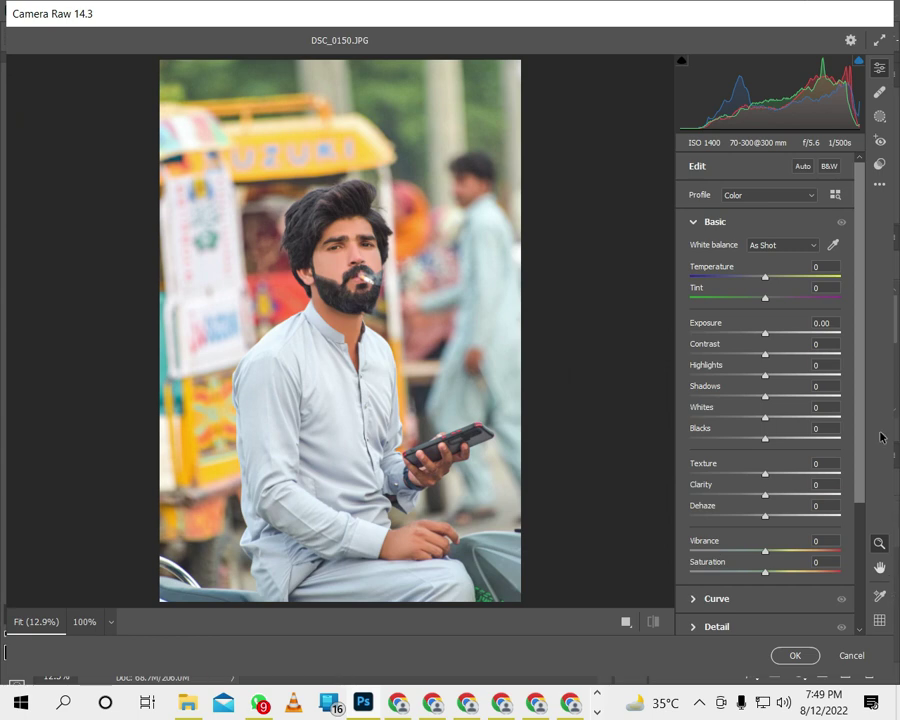
In Color Mixer, set Oranges saturation to -22 and Oranges luminance to +39.
scroll(860, 428, down, 2)
scroll(741, 546, down, 2)
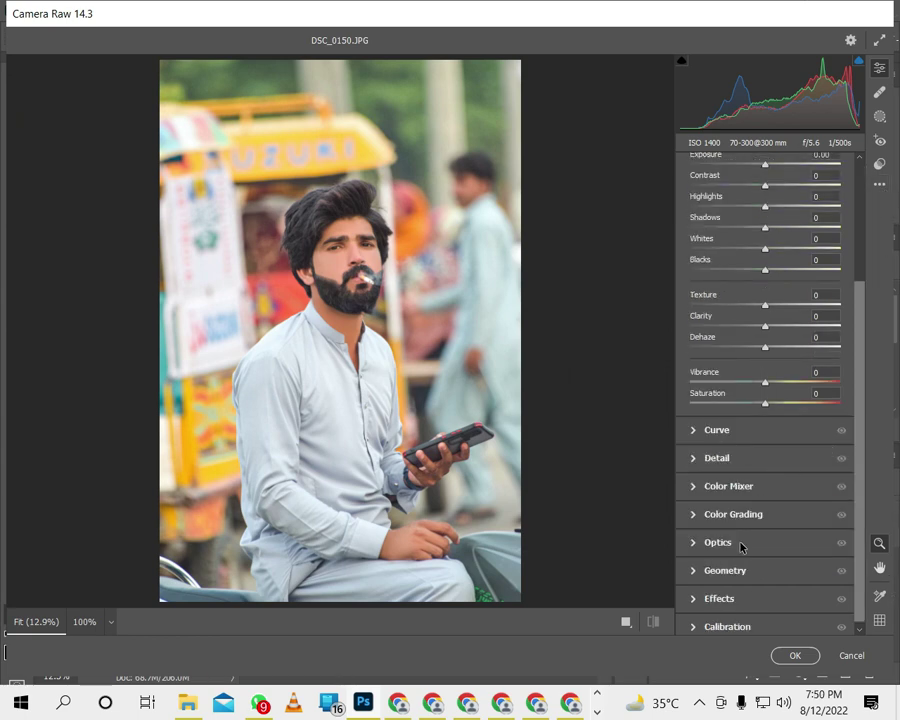
click(733, 487)
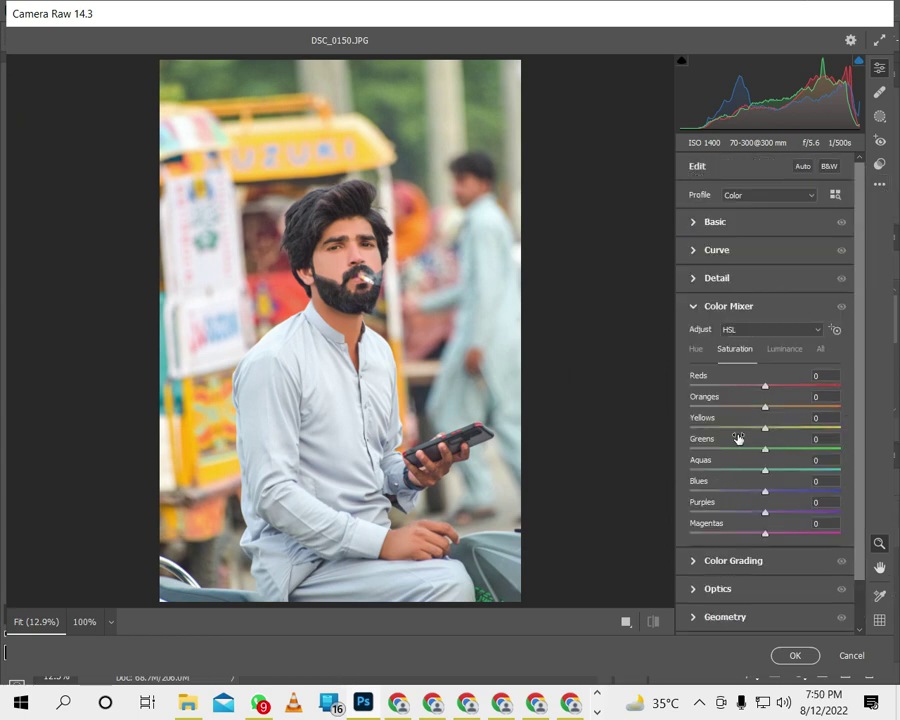
drag(765, 406, 745, 407)
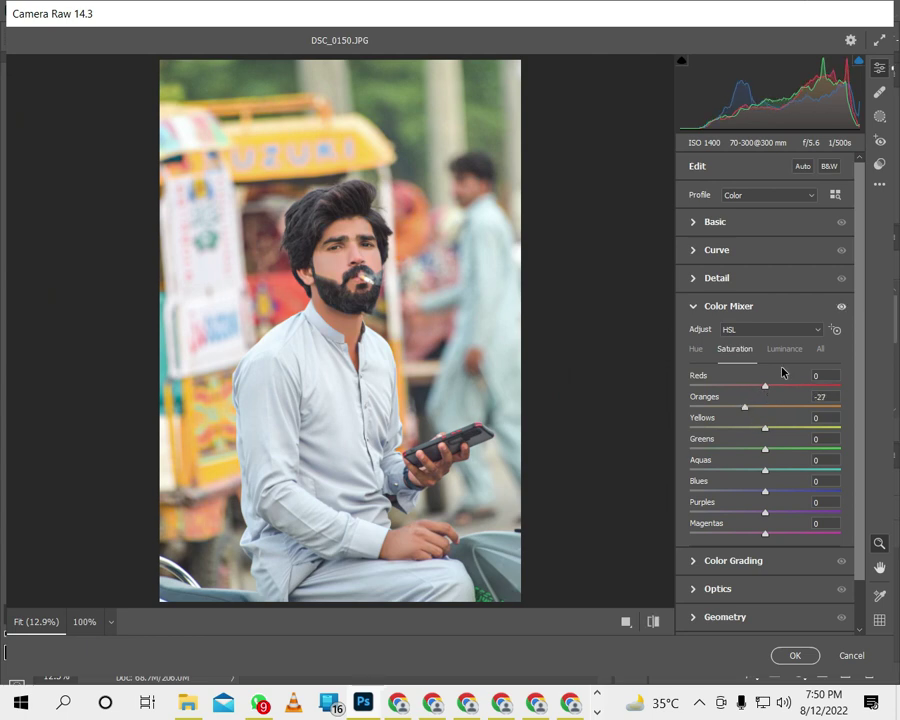
click(785, 353)
mouse_move(765, 407)
mouse_down()
mouse_move(804, 407)
mouse_move(794, 407)
mouse_up()
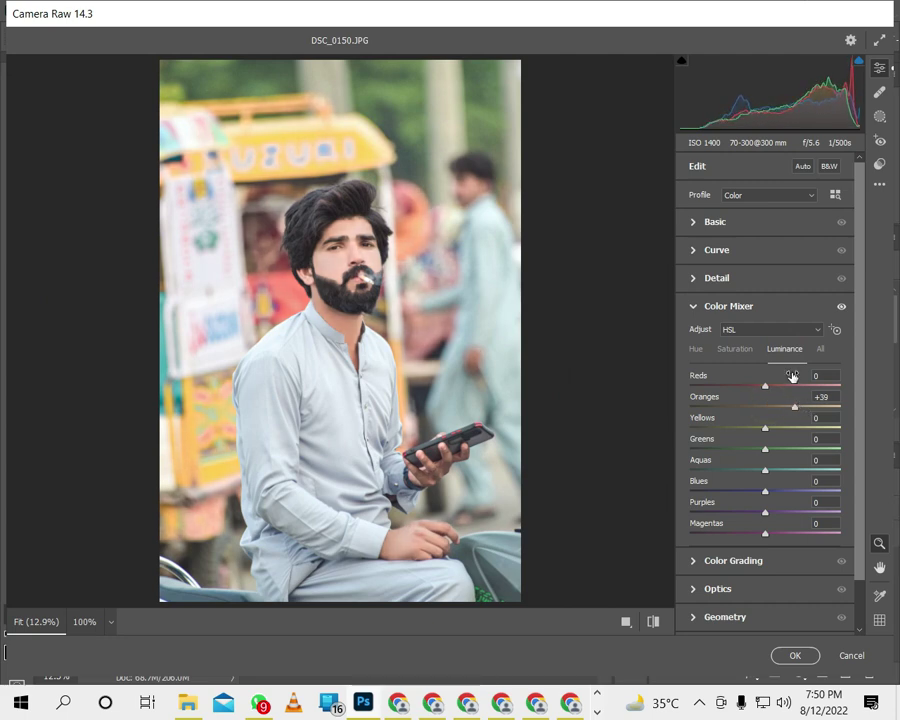
click(745, 348)
mouse_move(765, 407)
mouse_down()
mouse_move(745, 407)
mouse_move(773, 407)
mouse_move(749, 407)
mouse_up()
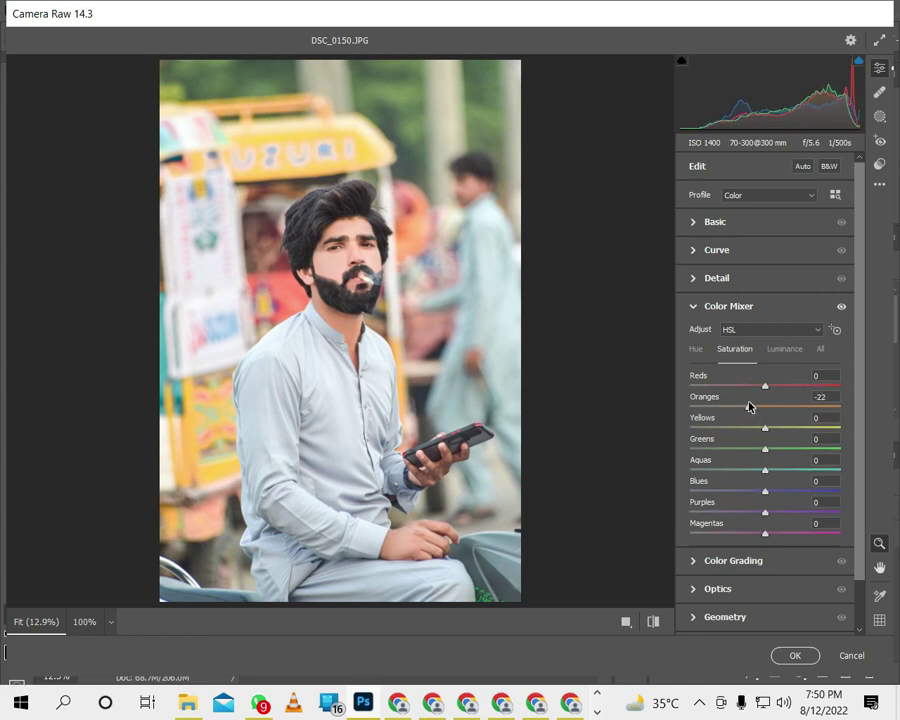
Raise Reds saturation to +71 and shift the Oranges hue to +18.
mouse_move(764, 386)
mouse_down()
mouse_move(754, 386)
mouse_move(820, 392)
mouse_up()
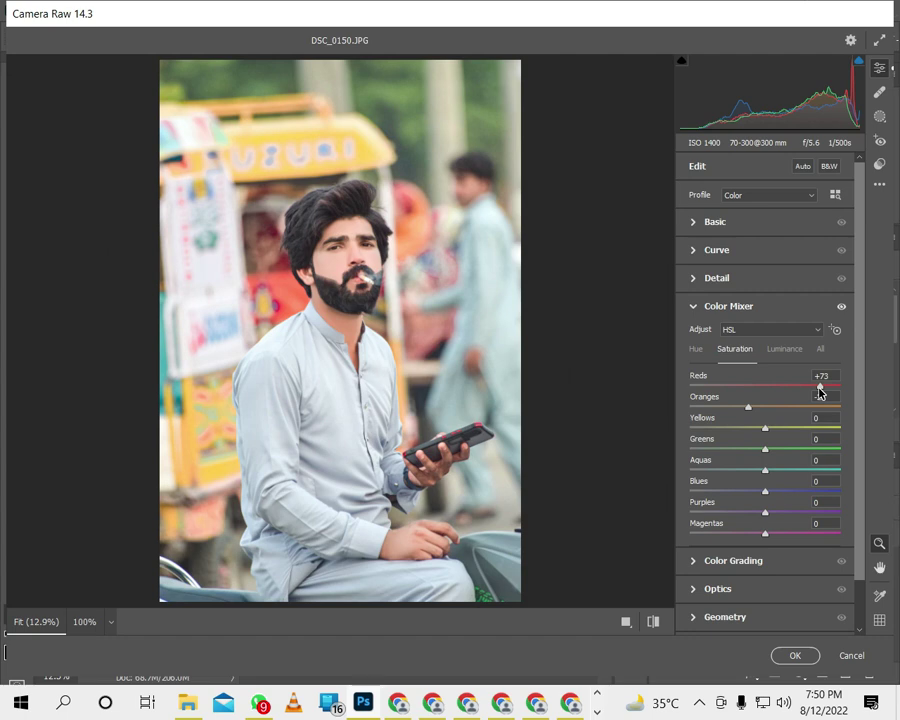
click(695, 349)
mouse_move(765, 407)
mouse_down()
mouse_move(783, 407)
mouse_move(772, 385)
mouse_up()
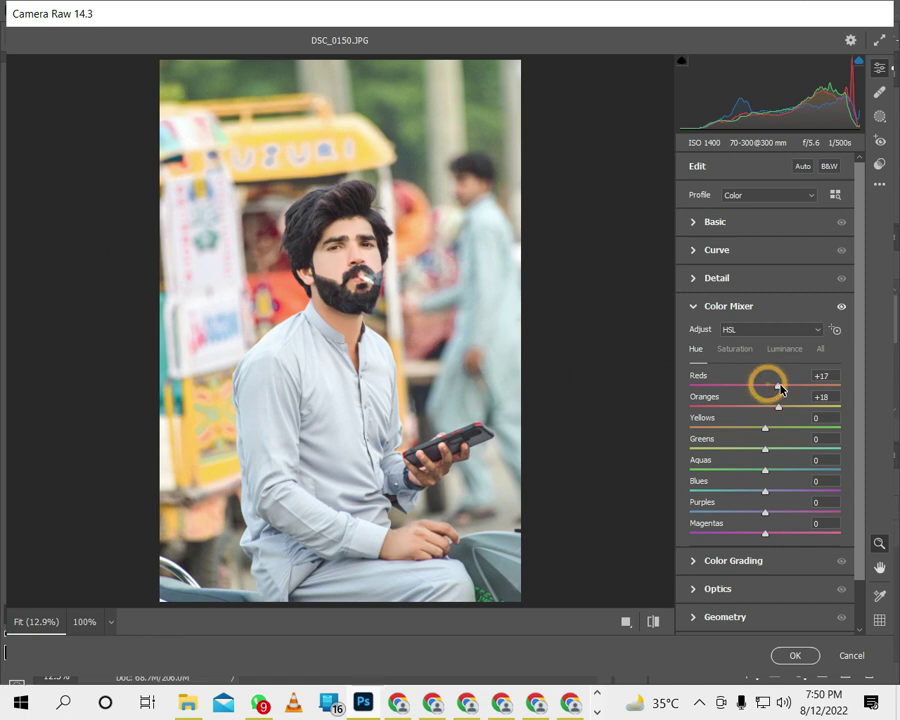
click(735, 350)
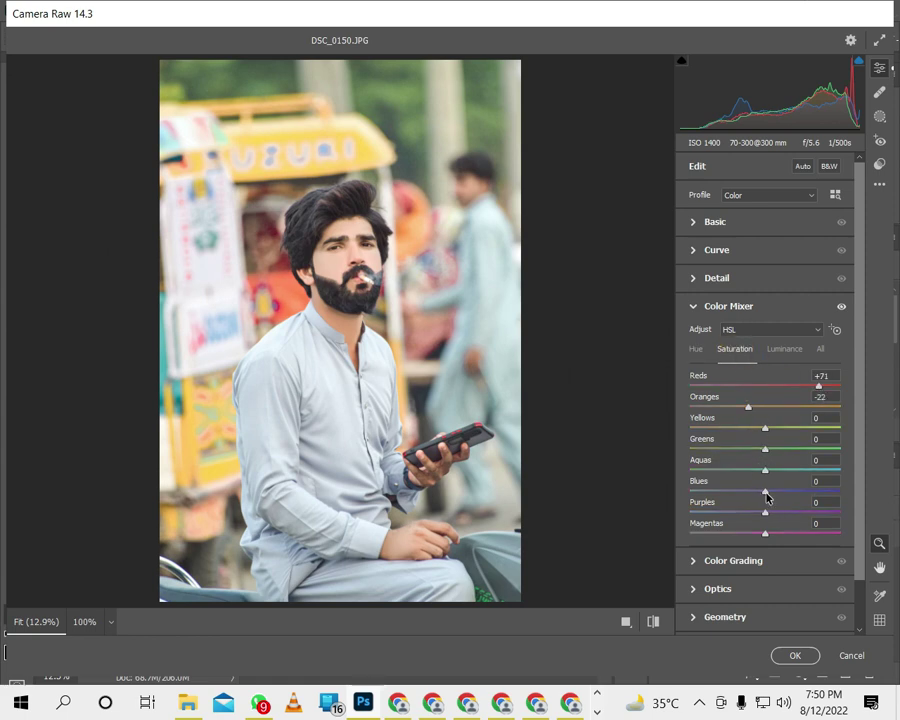
Desaturate Yellows, Greens, Aquas, Blues, Purples and Magentas to -100.
mouse_move(769, 493)
mouse_down()
mouse_move(800, 488)
mouse_move(817, 448)
mouse_move(666, 430)
mouse_up()
drag(765, 428, 686, 425)
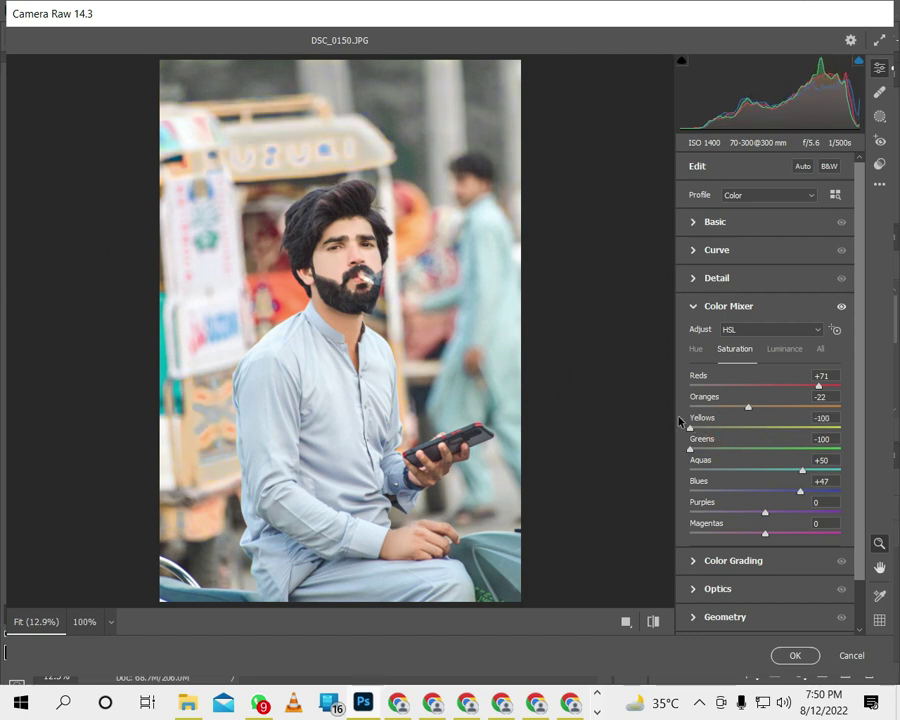
drag(720, 469, 665, 465)
click(711, 489)
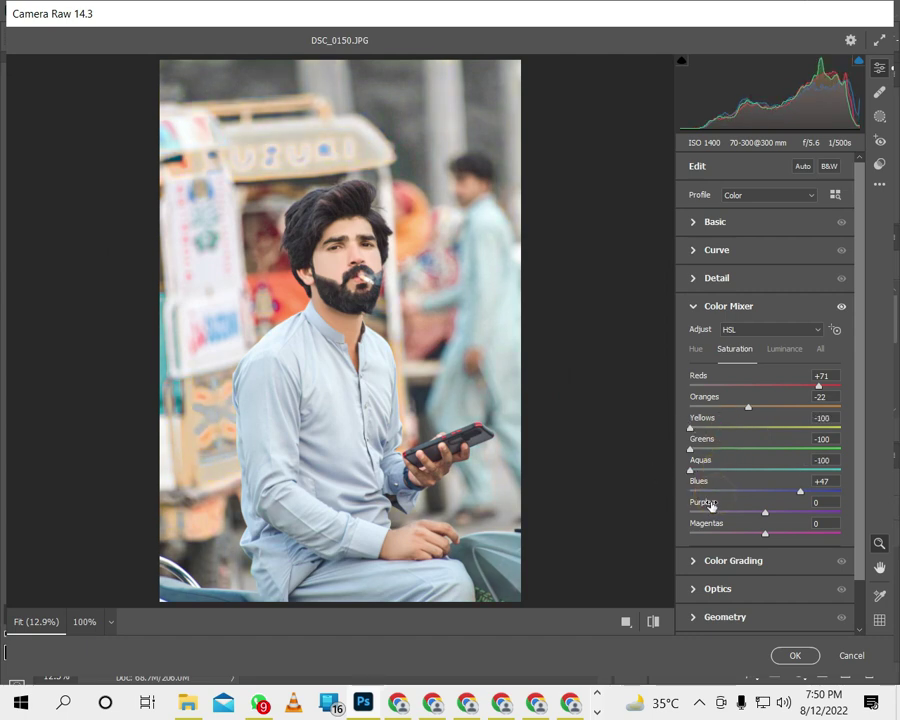
drag(711, 489, 667, 484)
click(705, 513)
mouse_move(705, 515)
mouse_down()
mouse_move(688, 518)
mouse_move(690, 533)
mouse_up()
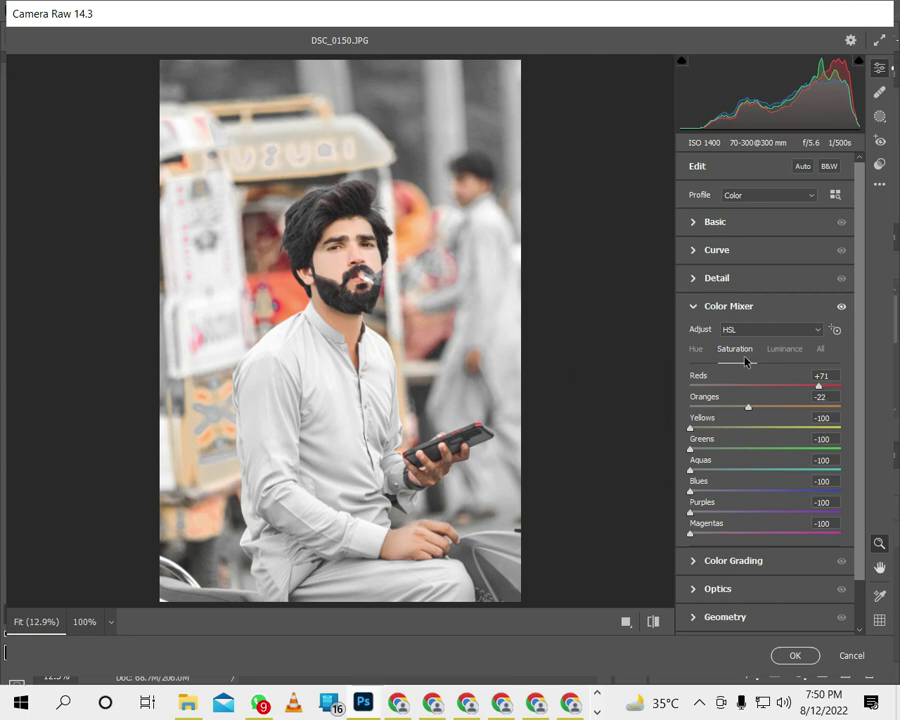
Set Reds luminance to +29 and apply the Camera Raw edit.
click(776, 349)
mouse_move(765, 386)
mouse_down()
mouse_move(748, 389)
mouse_move(783, 388)
mouse_up()
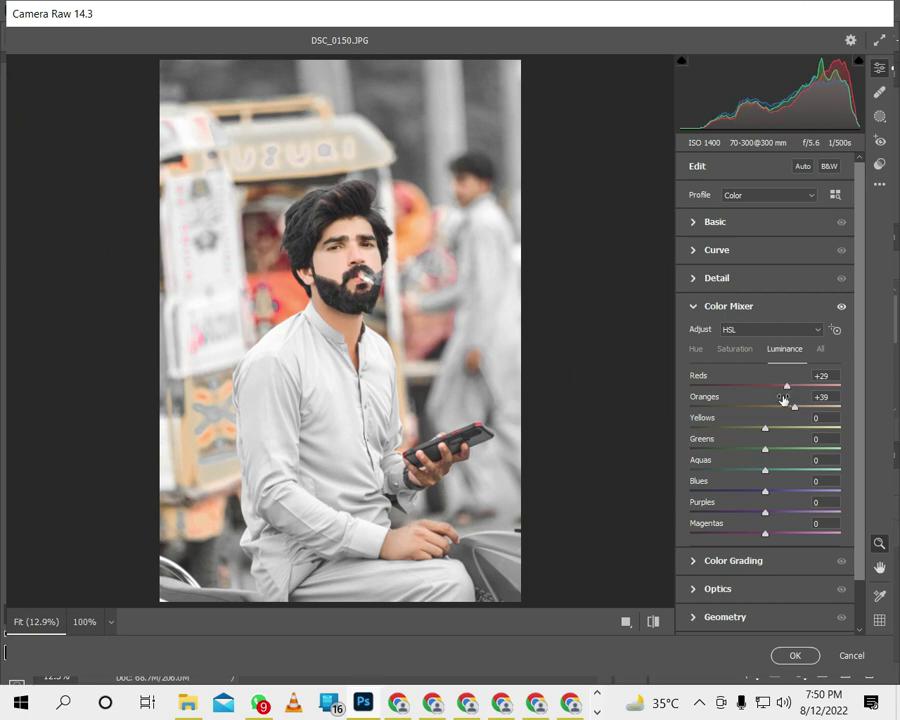
click(794, 656)
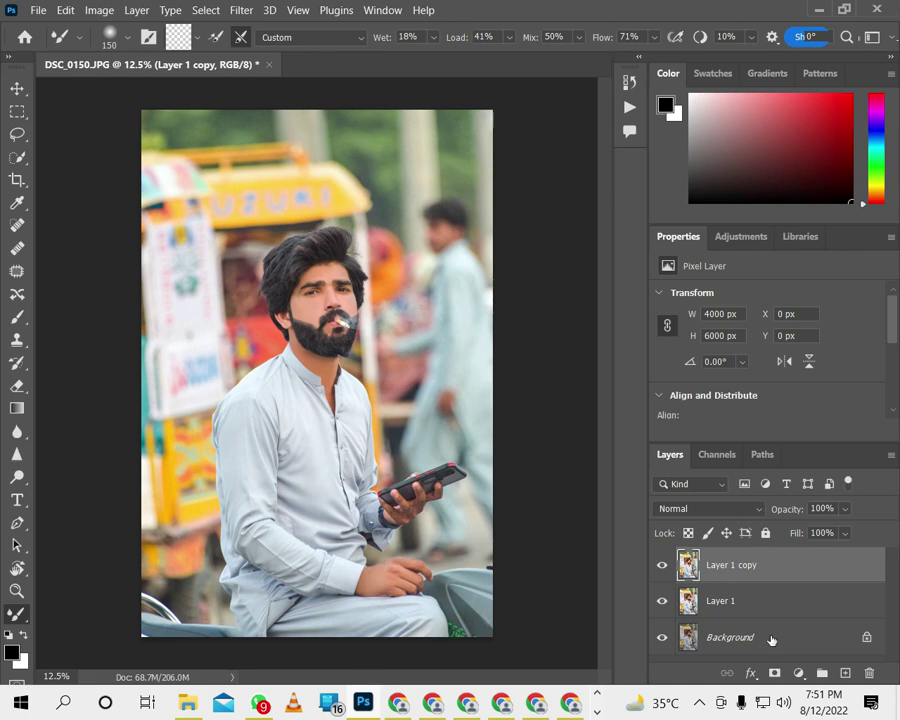
Select the man with Select Subject, add the bottom-left corner, then invert to the background.
click(17, 157)
click(484, 37)
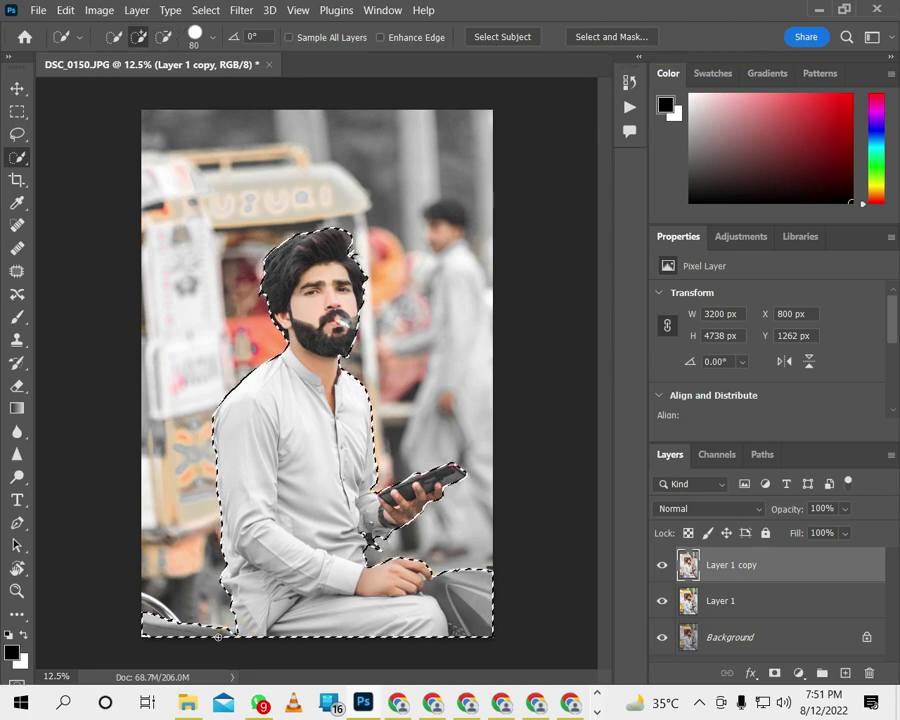
drag(234, 637, 158, 614)
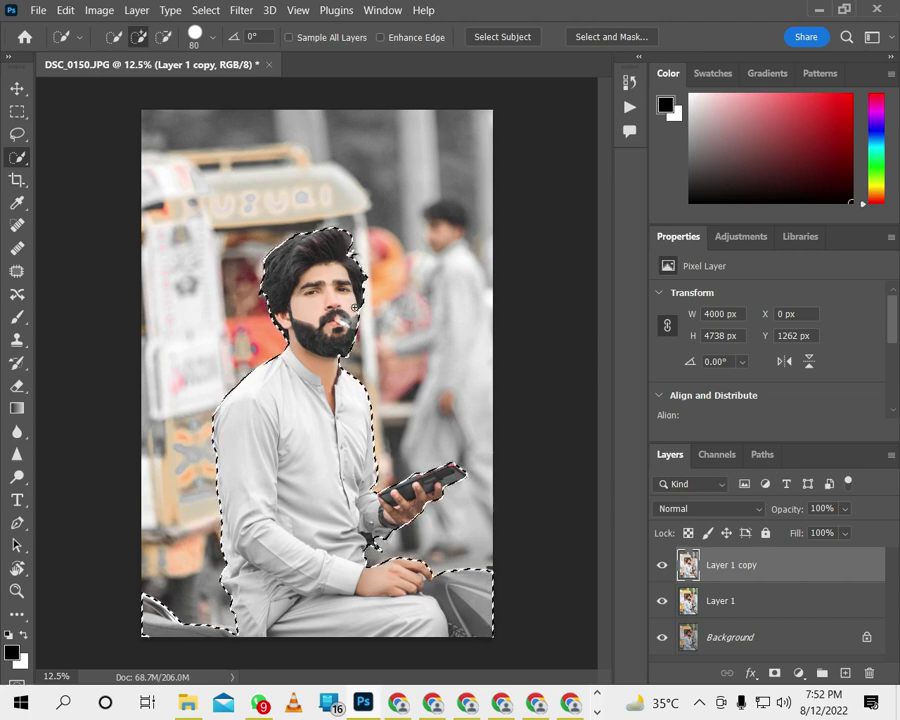
right_click(355, 308)
click(381, 327)
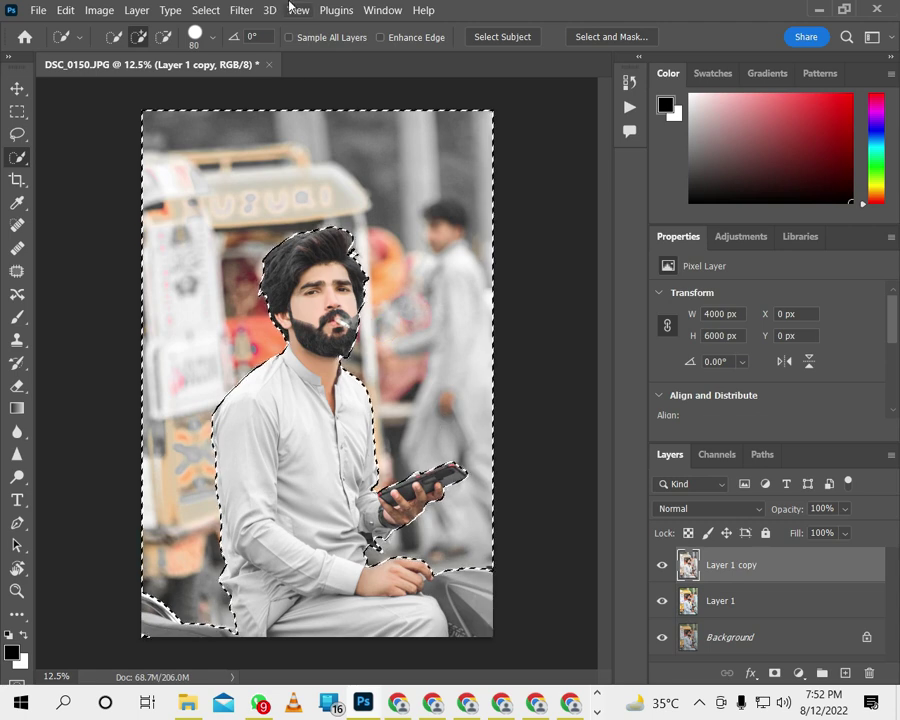
Add a Tilt-Shift blur, lower and widen the focus band, and raise the blur toward 218 px.
click(241, 10)
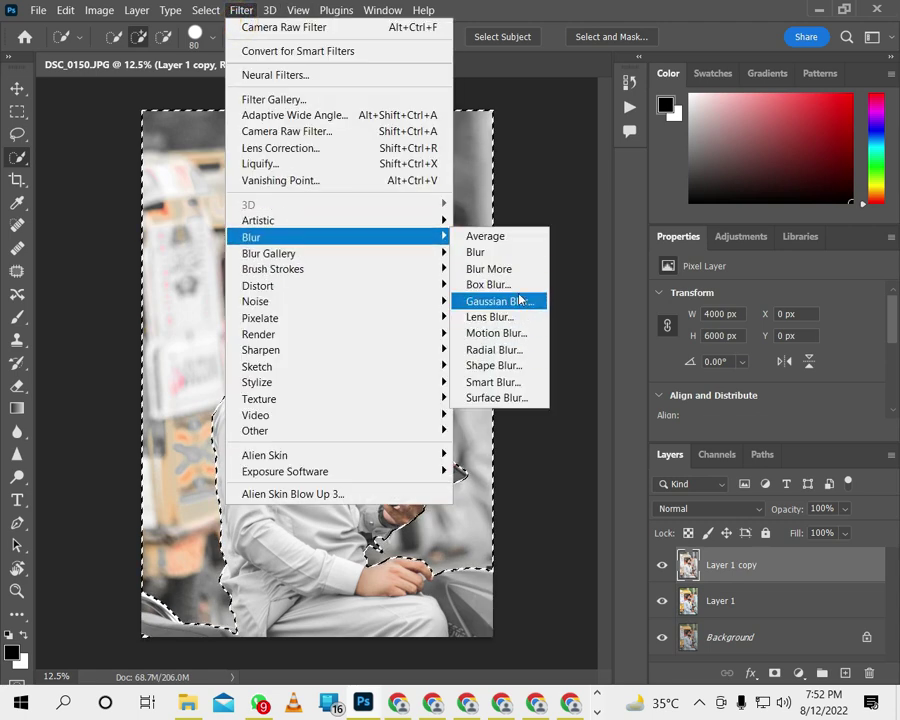
mouse_move(300, 253)
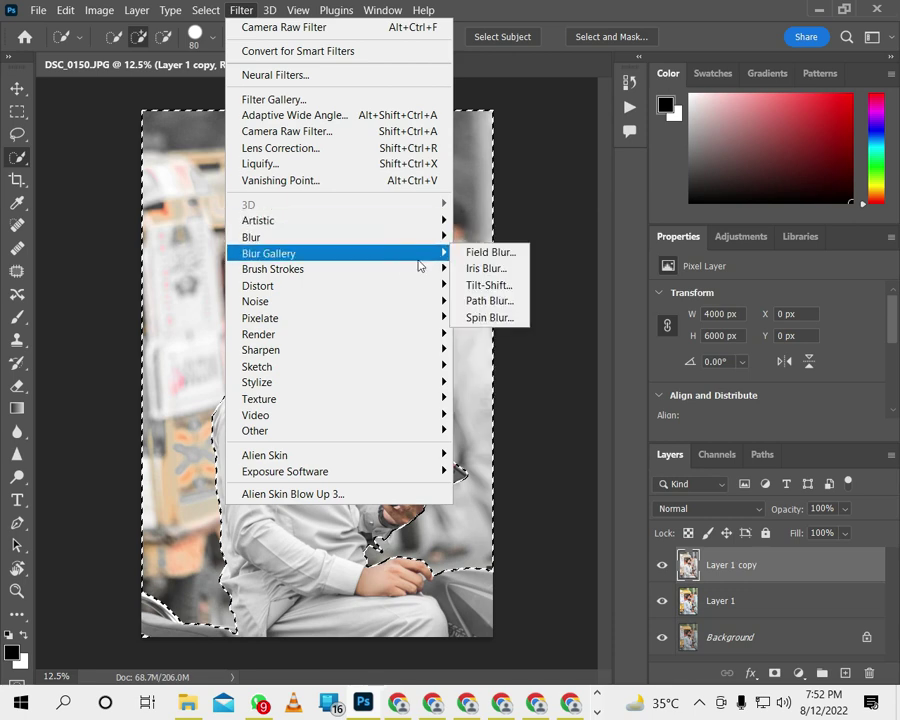
click(490, 283)
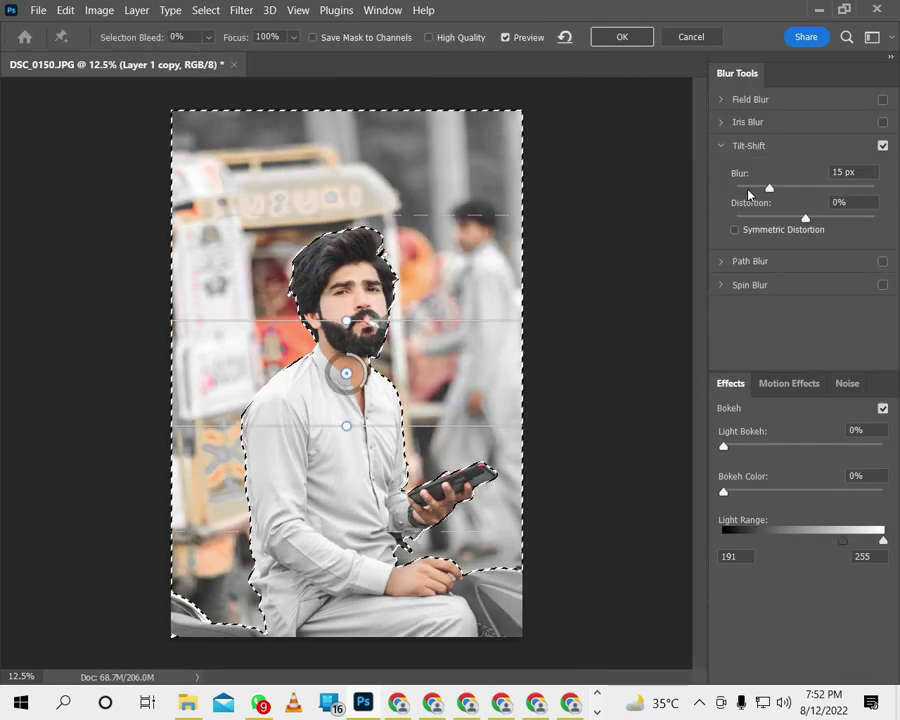
drag(769, 187, 800, 187)
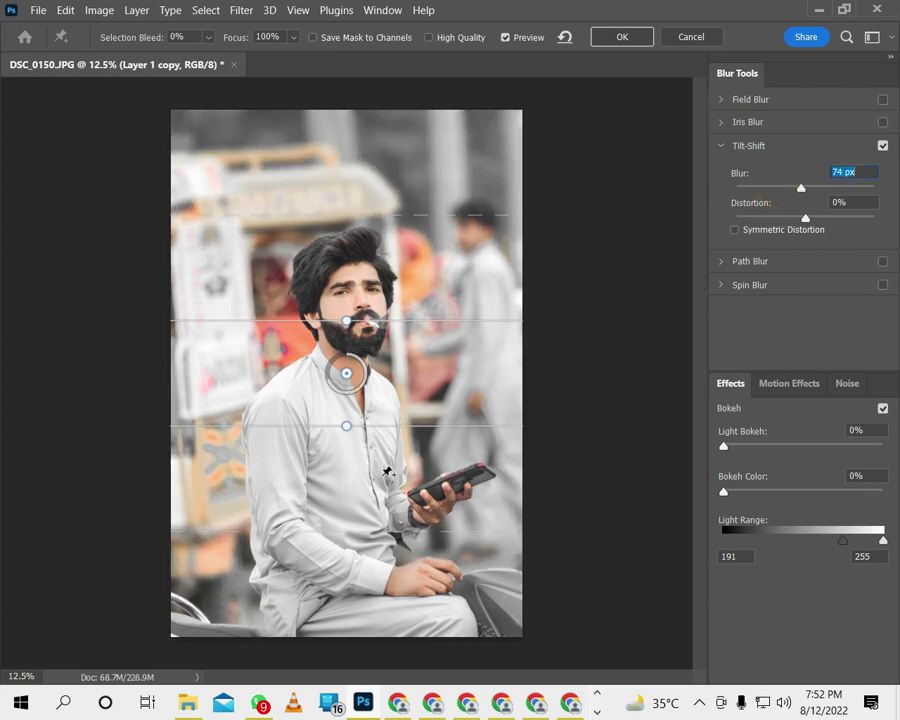
drag(389, 426, 390, 484)
drag(390, 531, 394, 647)
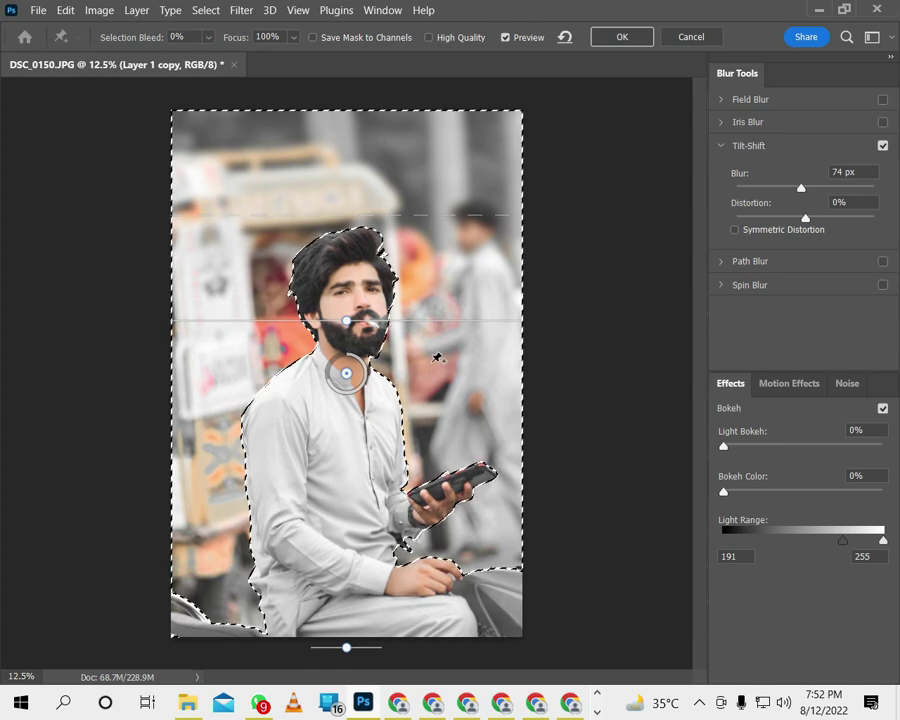
drag(436, 371, 420, 661)
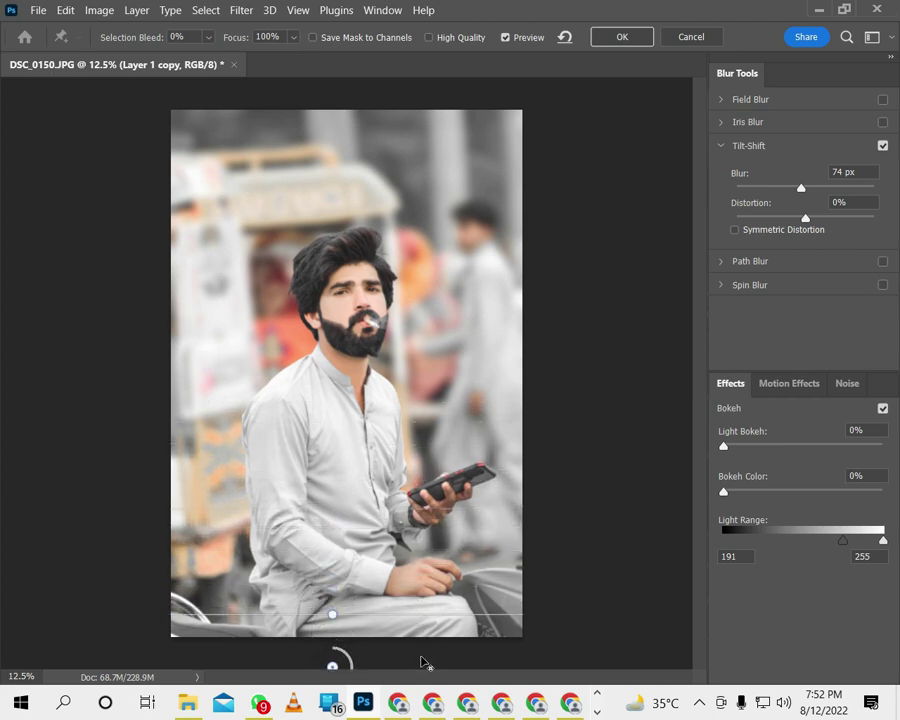
click(800, 187)
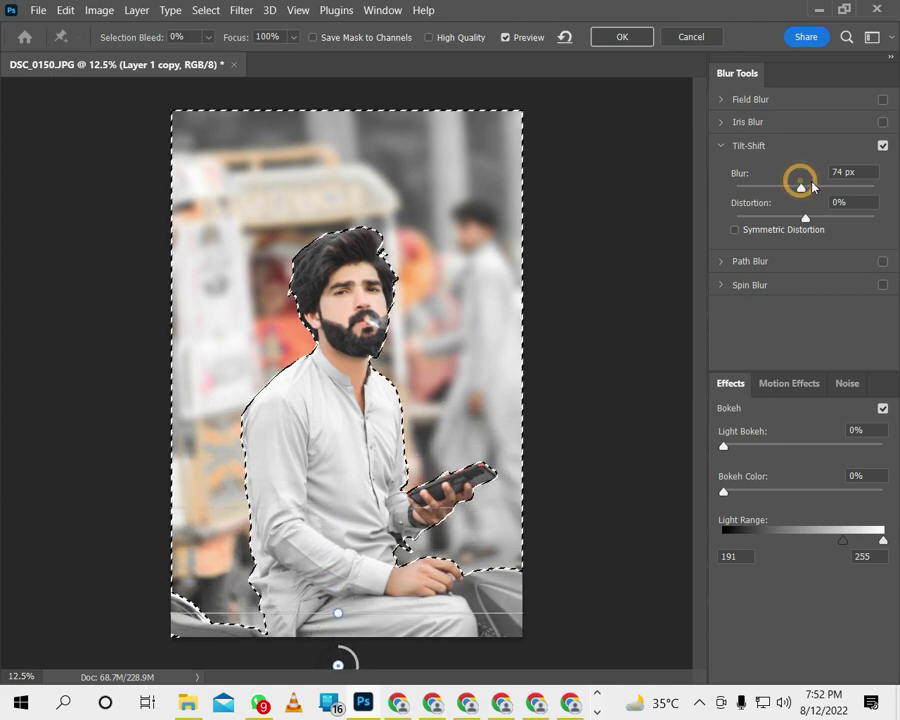
drag(800, 187, 837, 193)
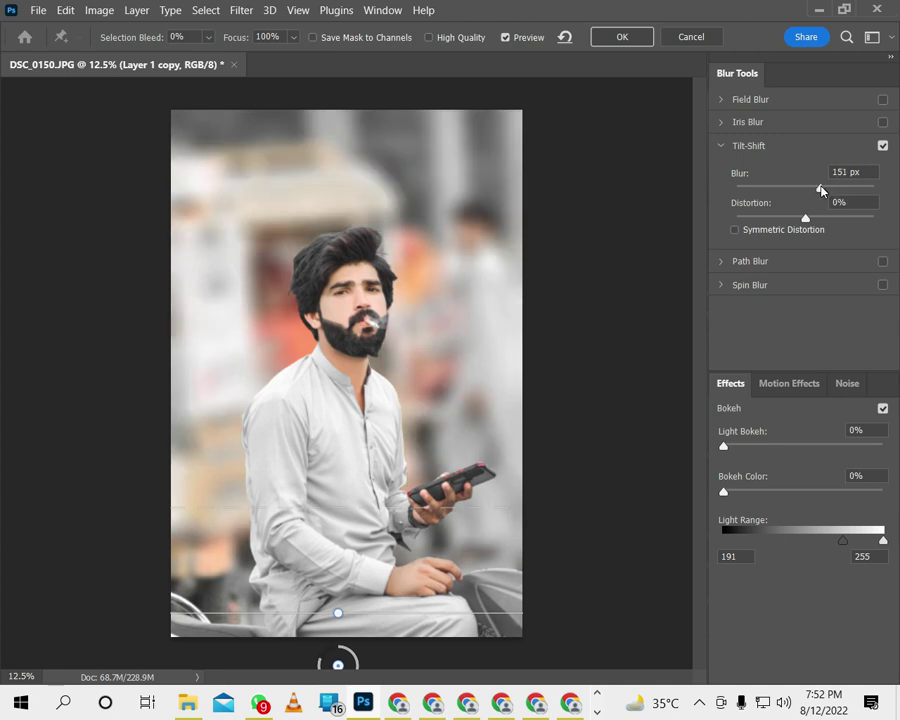
mouse_move(822, 190)
mouse_down()
mouse_move(855, 190)
mouse_move(839, 190)
mouse_up()
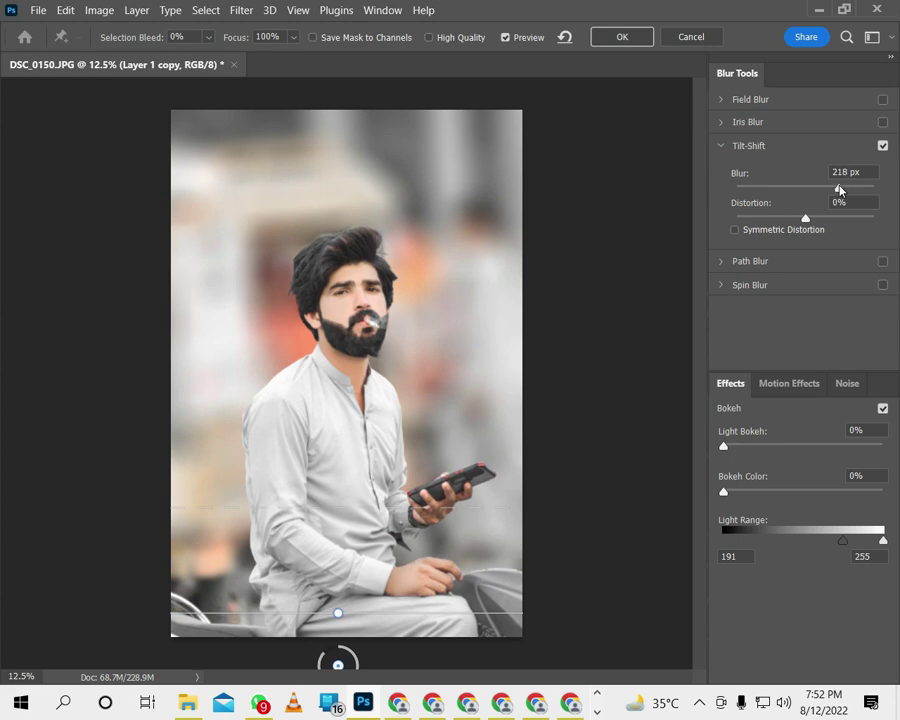
Tilt the focus band, lower its transition lines, and commit the 218 px tilt-shift blur.
click(478, 576)
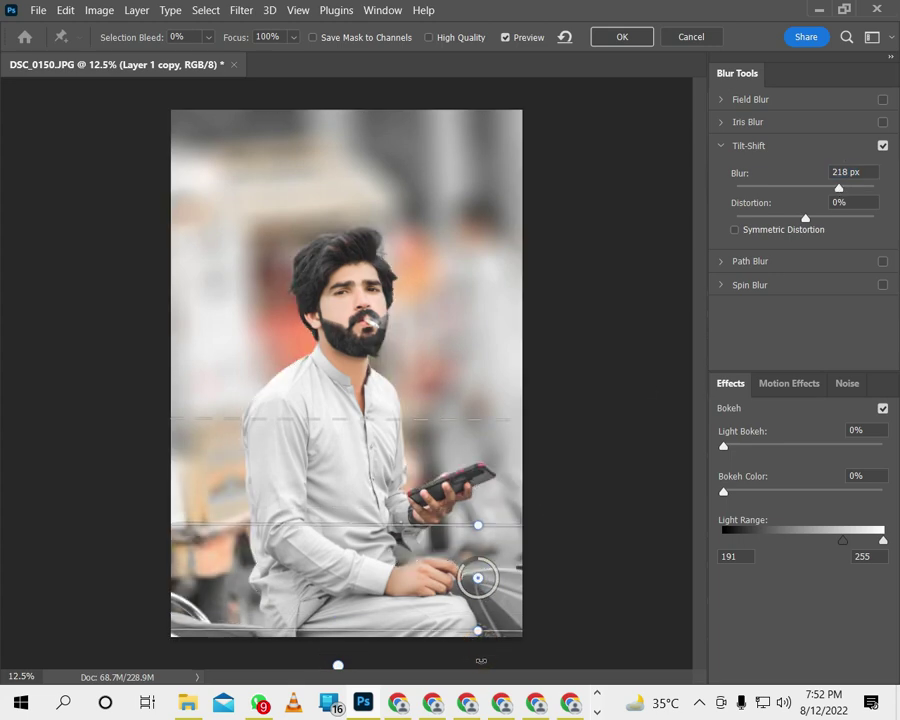
drag(478, 524, 431, 578)
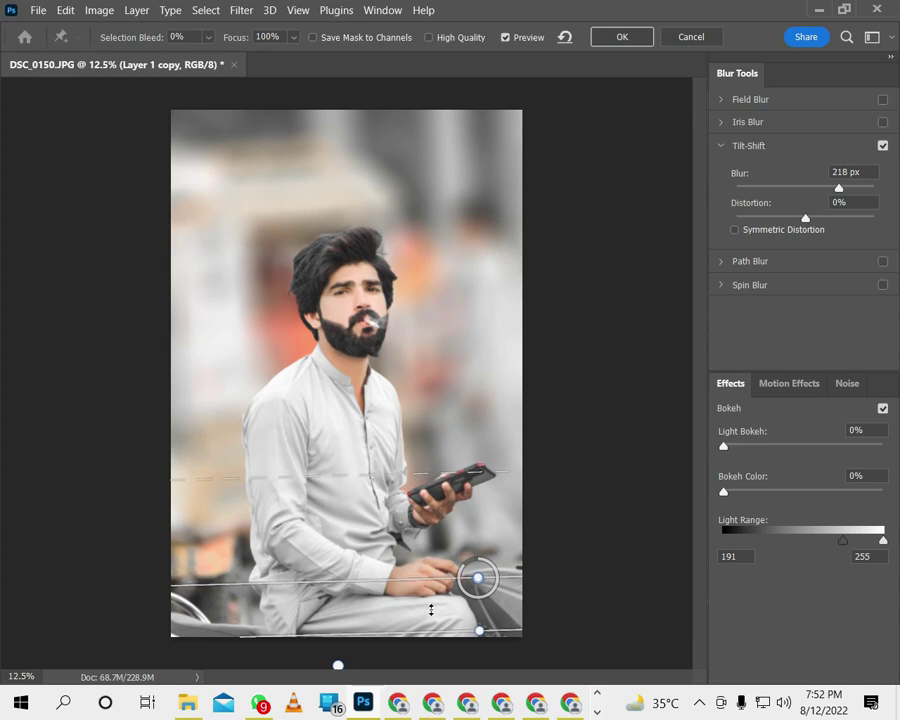
mouse_move(438, 652)
mouse_down()
mouse_move(430, 676)
mouse_move(421, 673)
mouse_up()
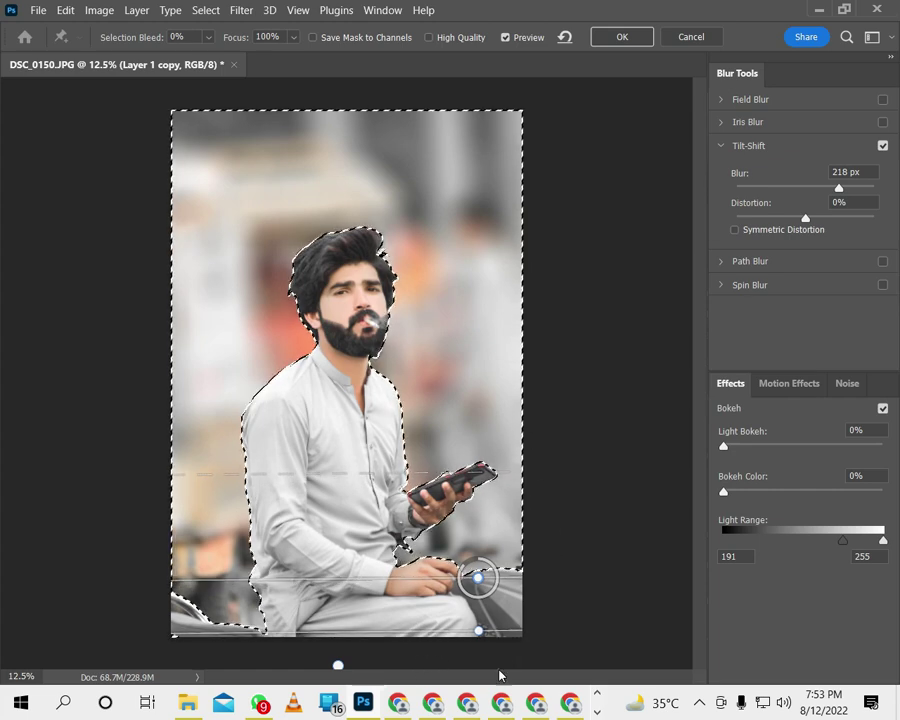
mouse_move(503, 661)
mouse_down()
mouse_move(494, 668)
mouse_move(502, 671)
mouse_up()
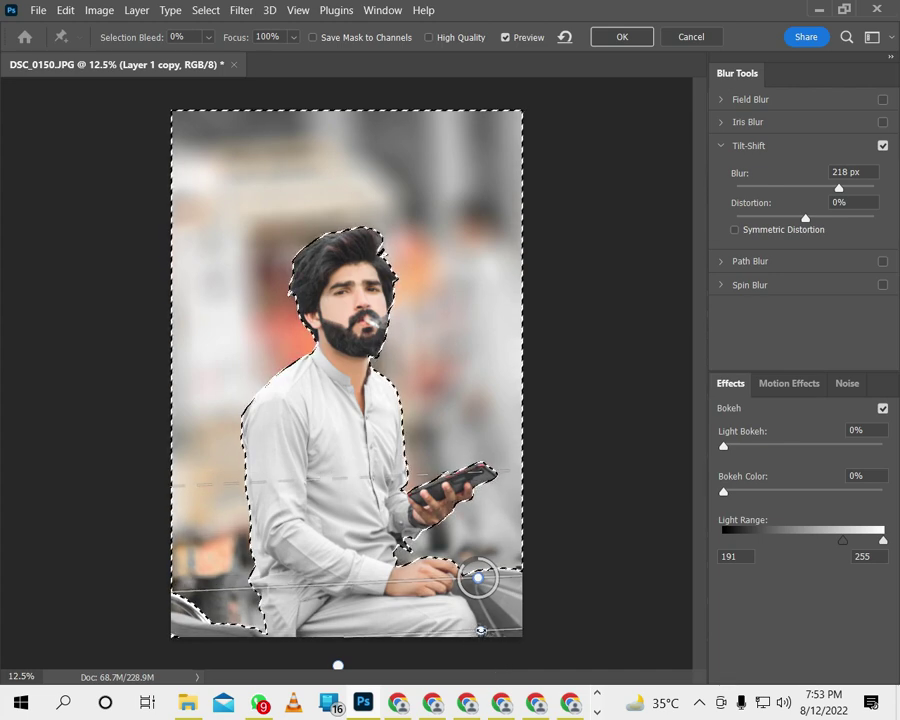
click(432, 632)
drag(429, 658, 430, 668)
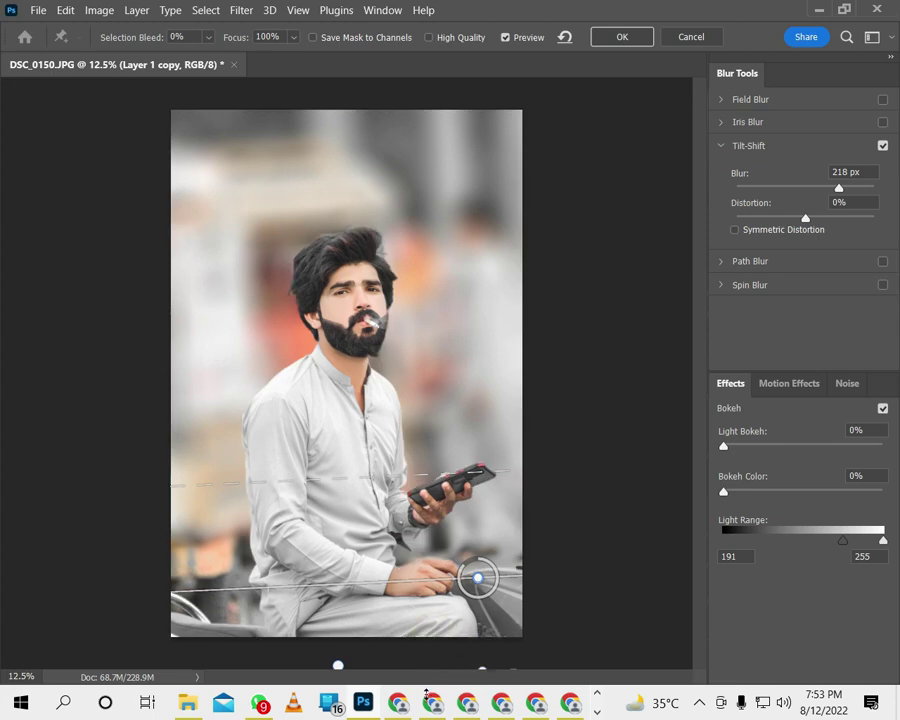
drag(416, 580, 416, 628)
mouse_move(411, 478)
mouse_down()
mouse_move(410, 497)
mouse_move(422, 476)
mouse_up()
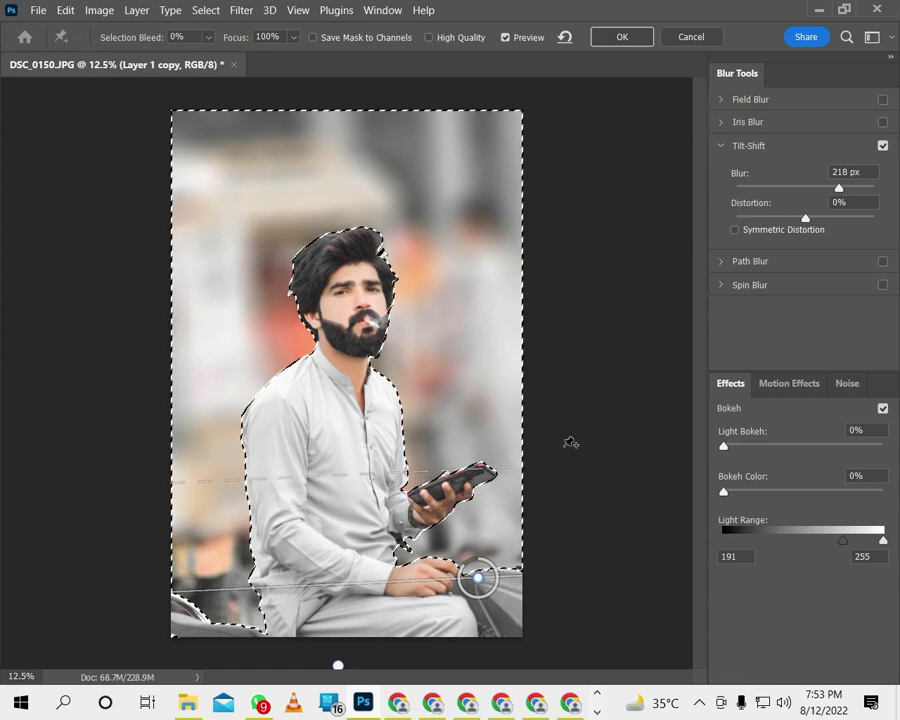
click(631, 40)
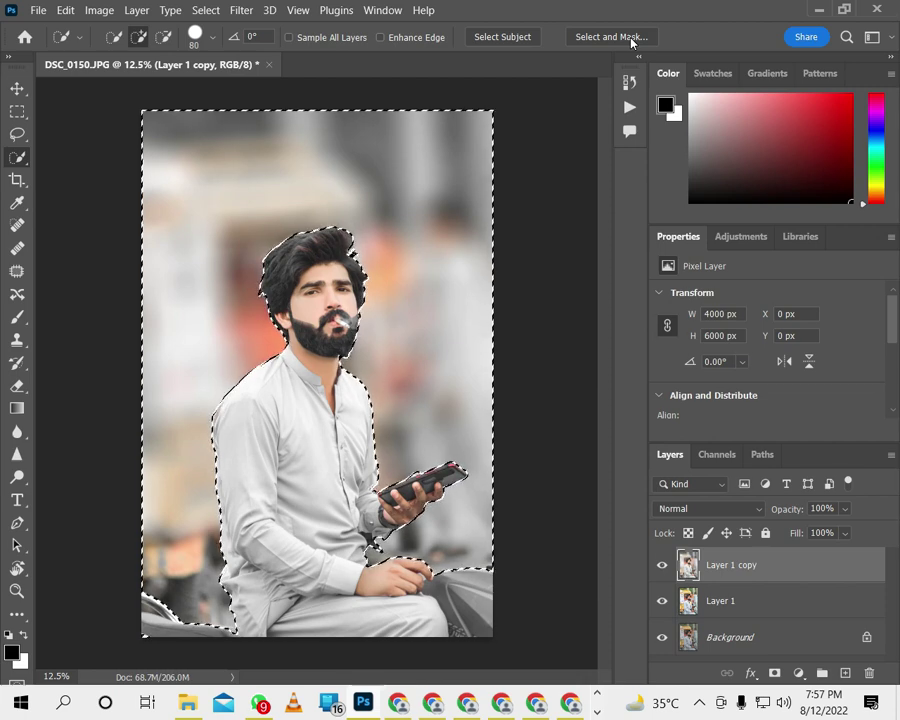
Deselect the background selection from the canvas context menu.
right_click(280, 262)
click(288, 268)
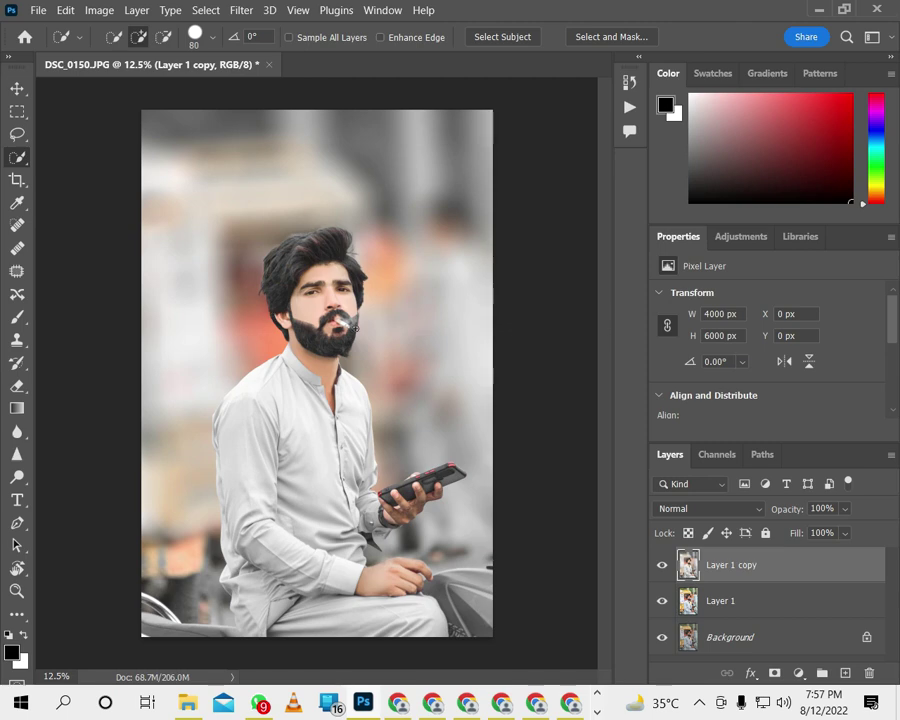
Zoom in on the mouth and trace a closed Pen path around the lips.
scroll(338, 330, up, 1)
scroll(340, 310, up, 1)
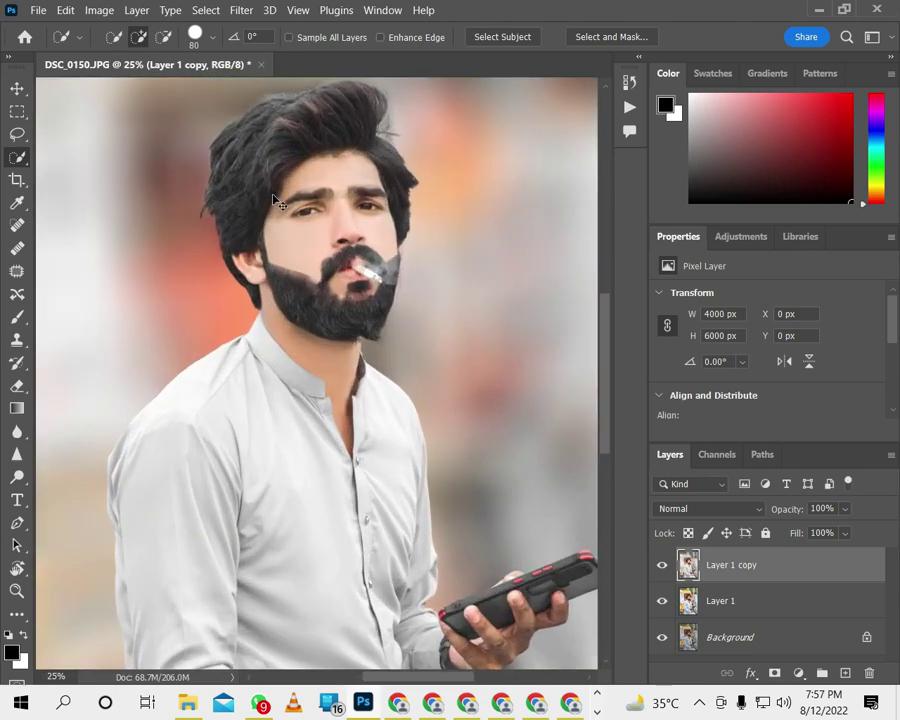
scroll(350, 270, up, 1)
scroll(358, 255, up, 1)
scroll(375, 280, down, 2)
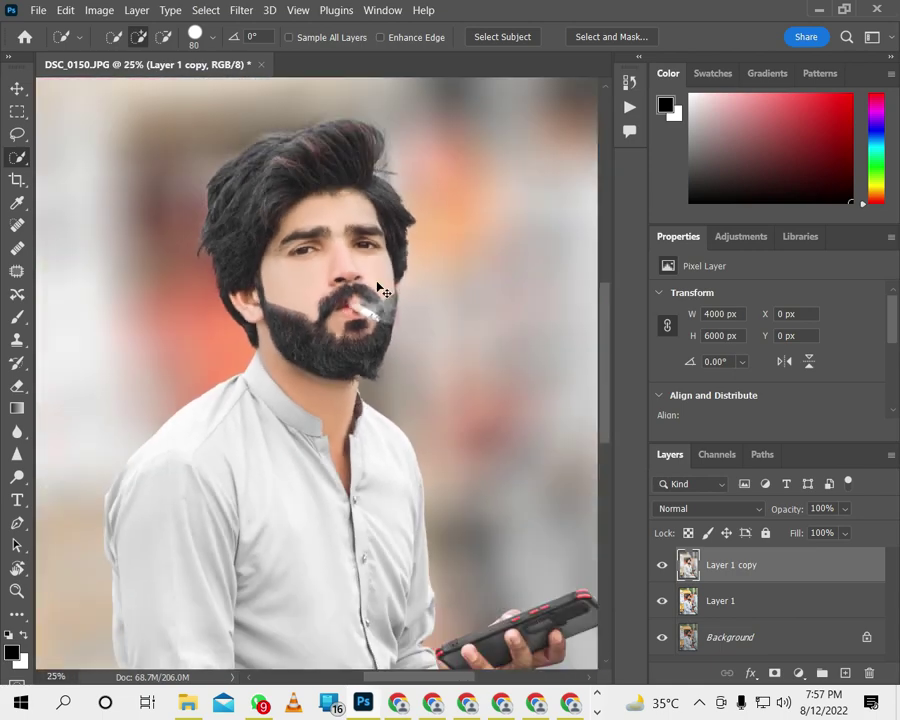
scroll(380, 290, down, 1)
scroll(378, 287, down, 1)
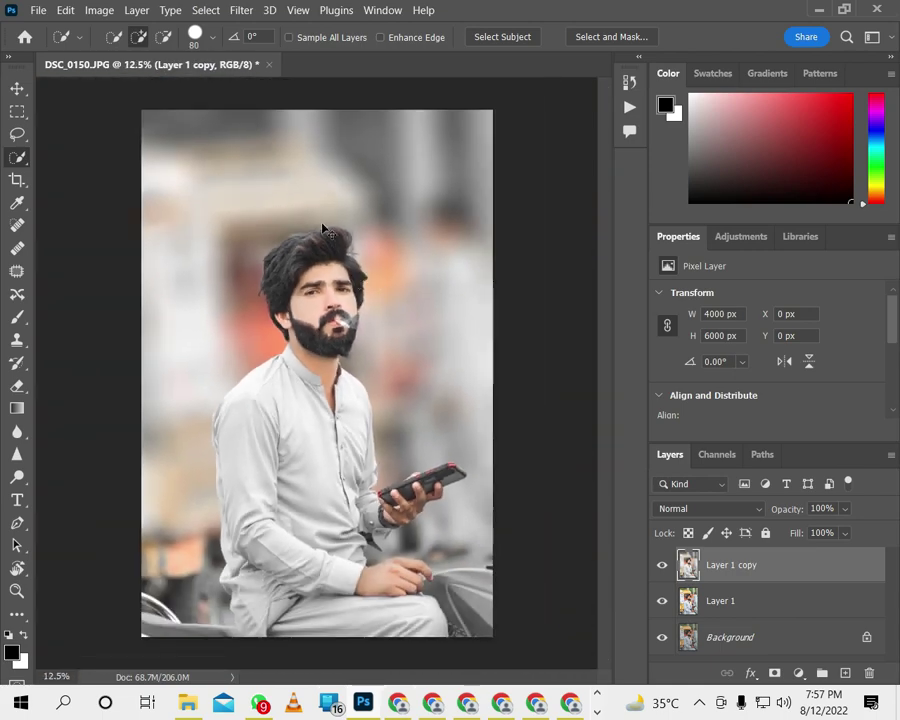
scroll(325, 212, up, 1)
scroll(324, 190, up, 2)
scroll(350, 166, up, 1)
click(382, 158)
scroll(378, 262, up, 1)
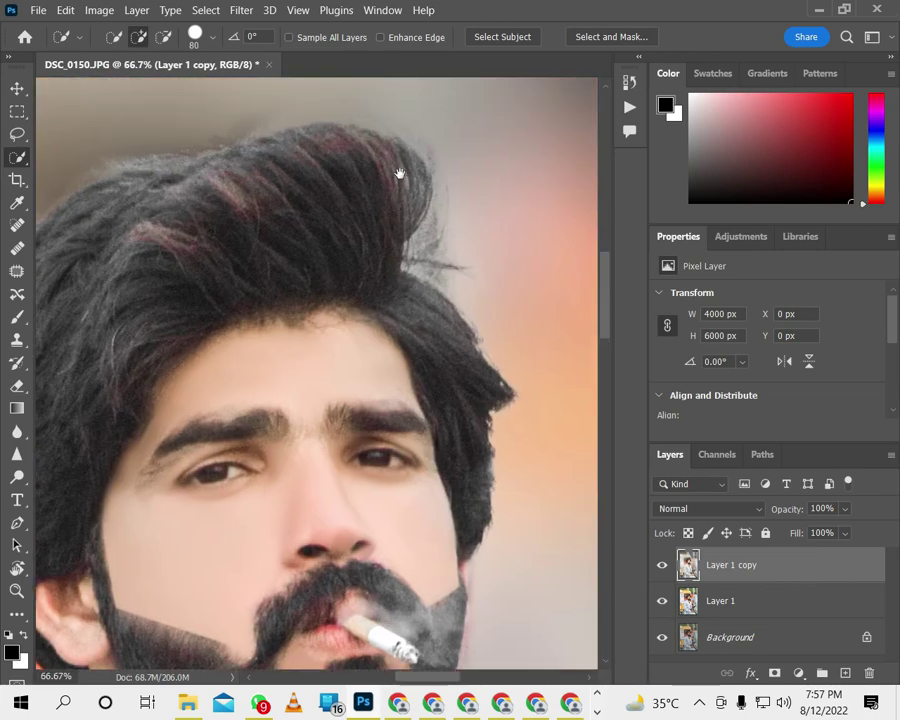
scroll(337, 320, up, 1)
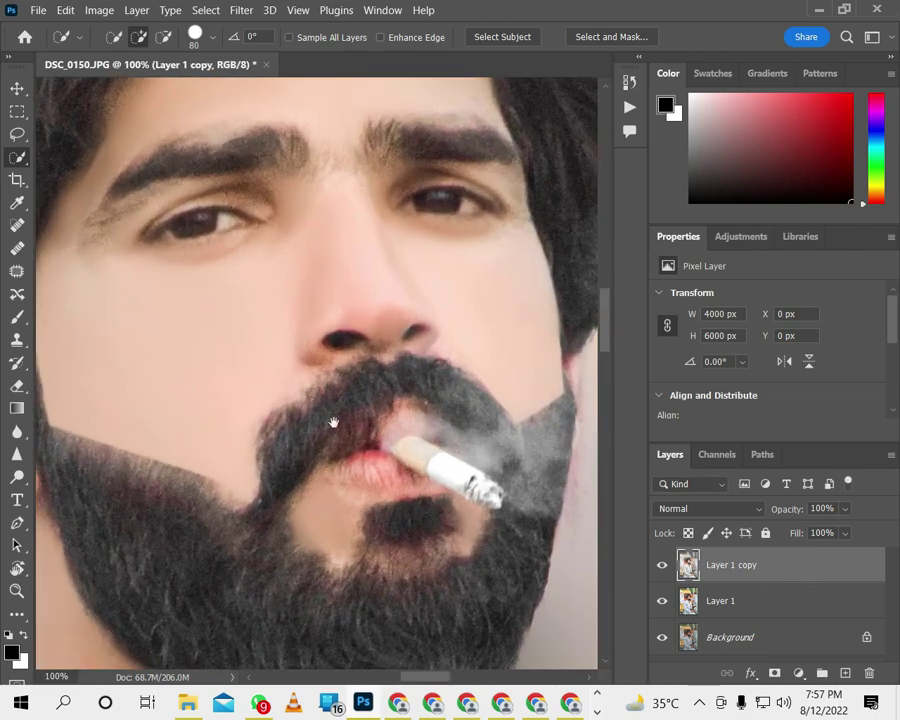
drag(333, 422, 291, 271)
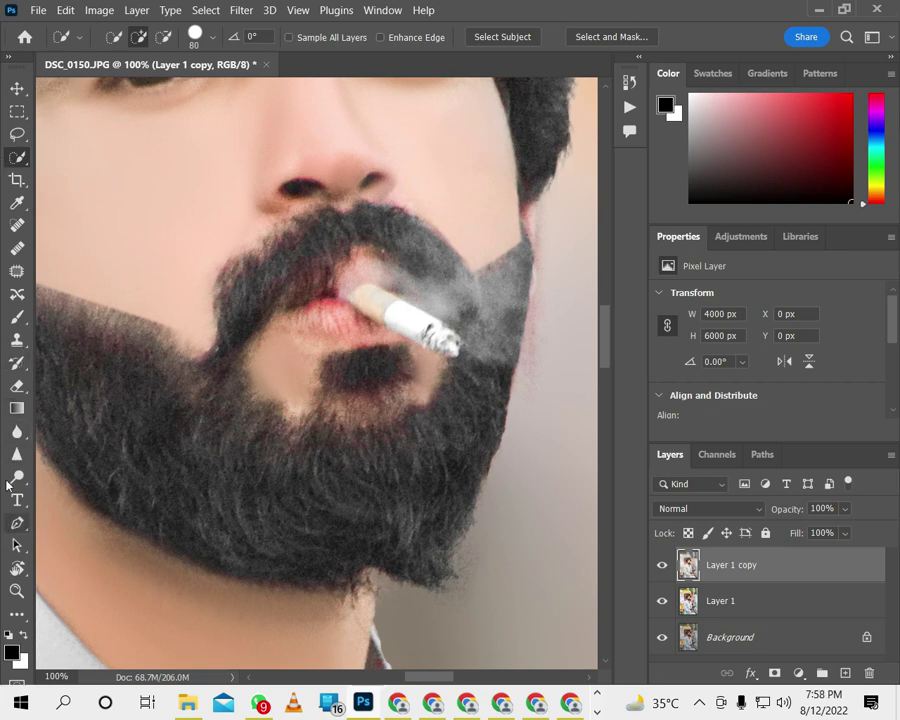
click(17, 522)
click(289, 322)
drag(333, 348, 380, 345)
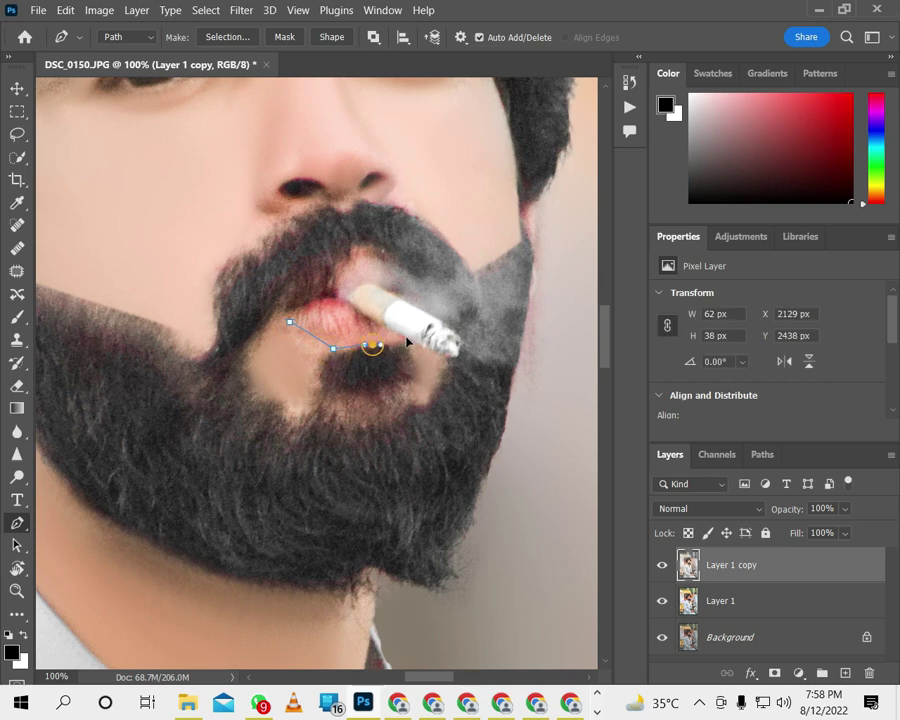
click(395, 334)
click(372, 322)
click(354, 309)
click(340, 302)
click(328, 297)
click(302, 308)
click(290, 320)
Make a 1.7 px feathered selection from the lip path and boost its saturation +26.
right_click(338, 337)
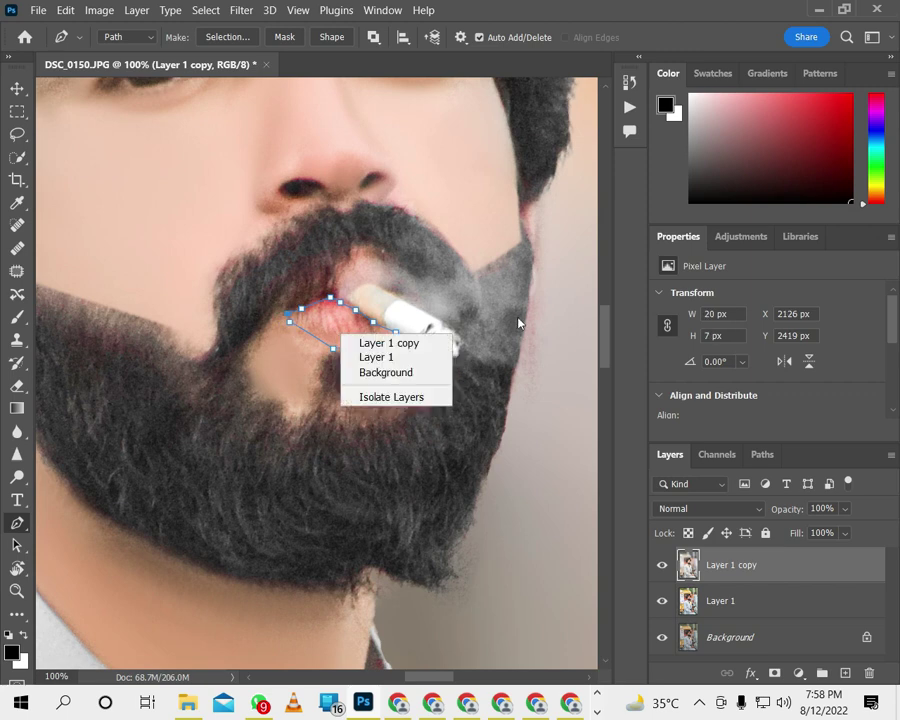
right_click(281, 301)
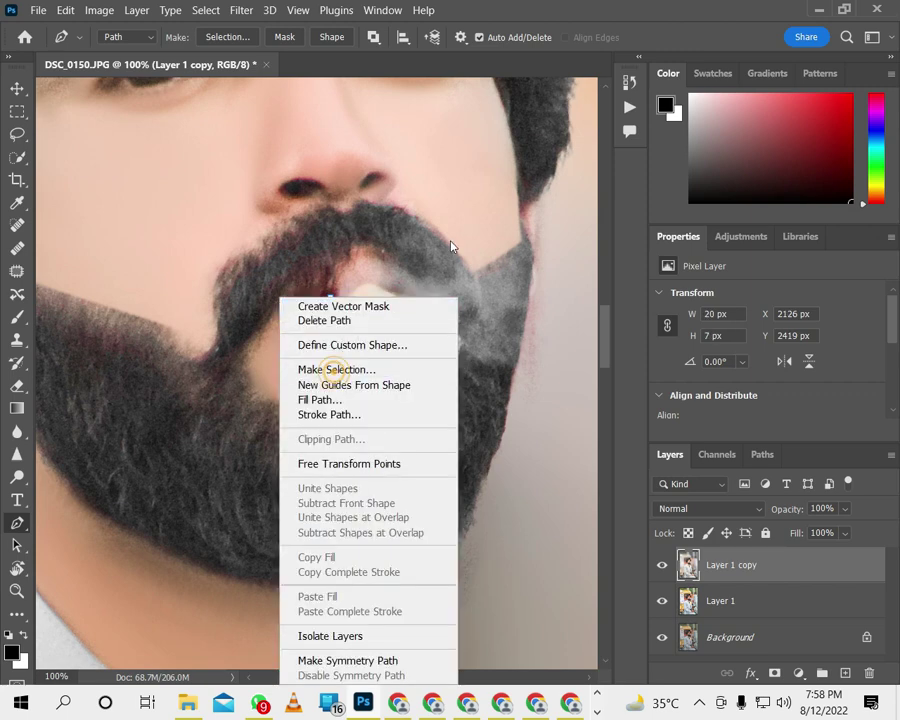
click(379, 368)
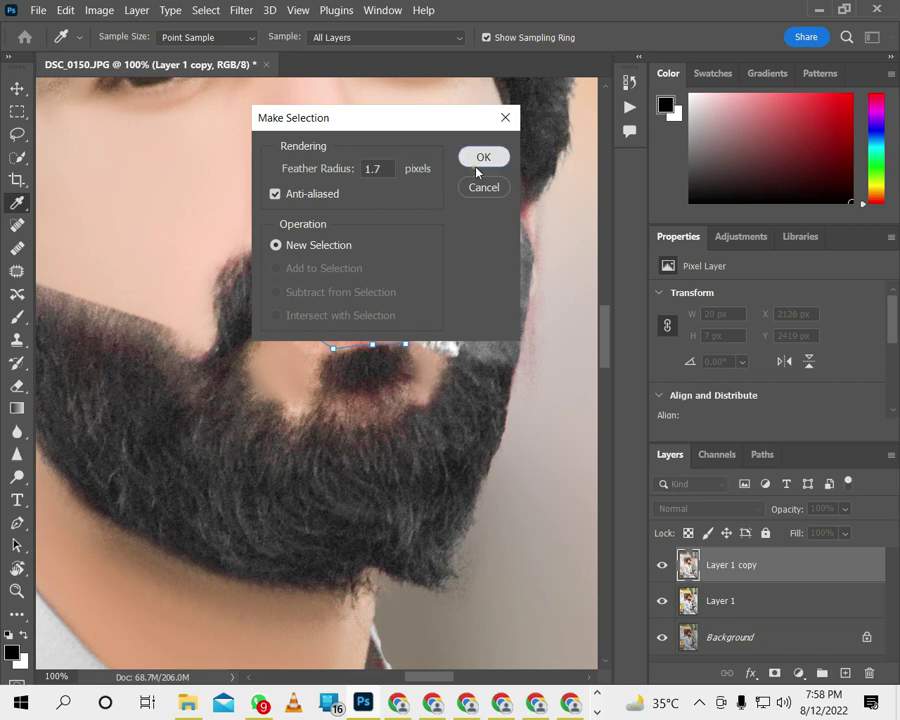
click(476, 164)
key(ctrl+u)
drag(550, 268, 573, 269)
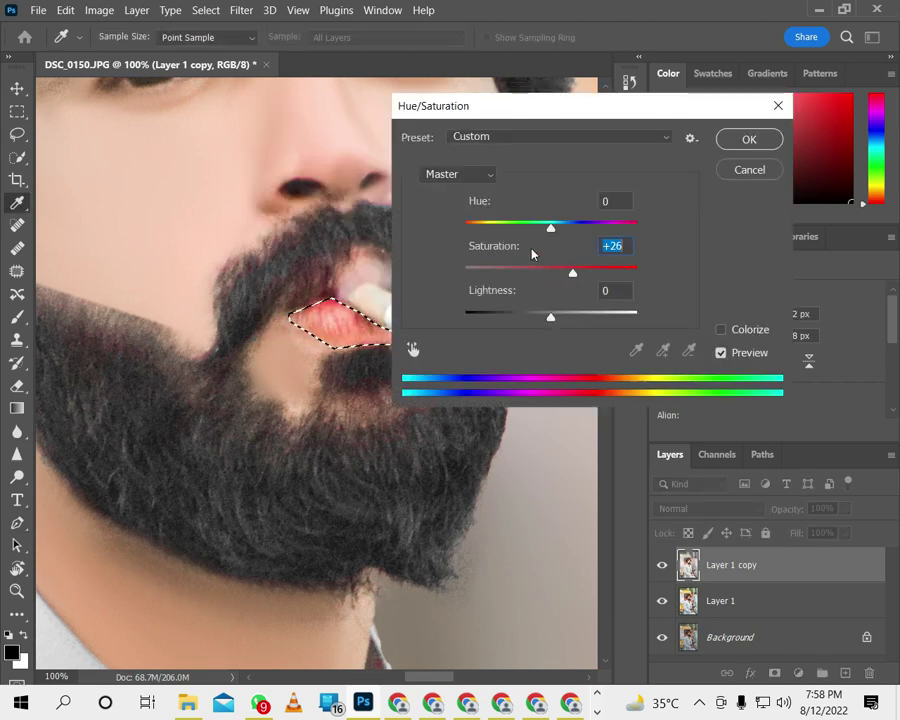
click(550, 226)
click(749, 139)
Deselect the lips and fade the copy layer to 0% opacity to compare with the original.
key(p)
key(ctrl+d)
key(0)
key(0)
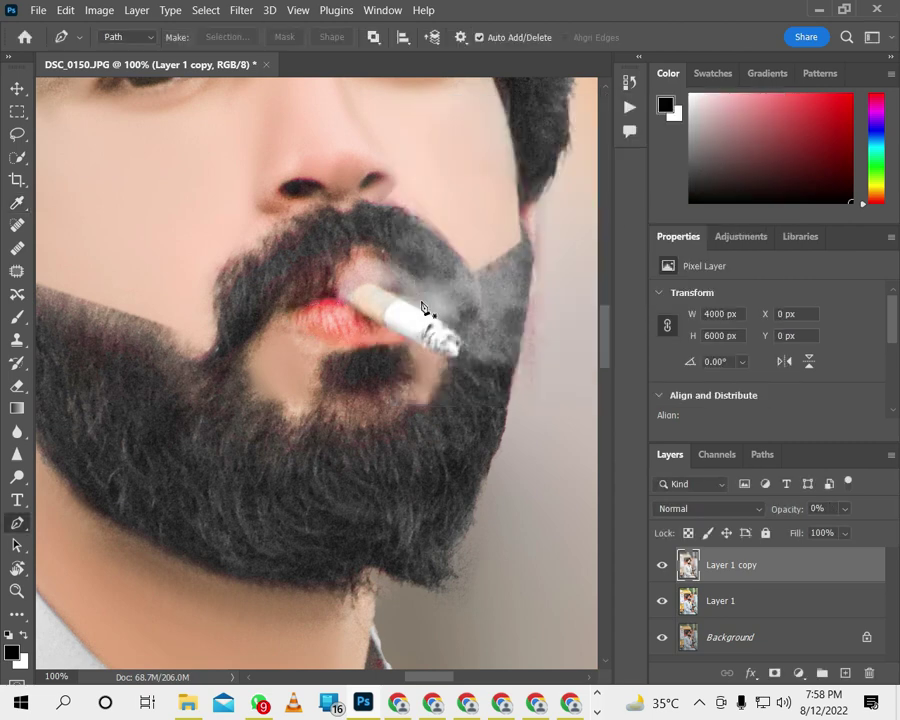
key(ctrl+minus)
key(ctrl+minus)
key(ctrl+minus)
key(ctrl+minus)
key(ctrl+minus)
key(ctrl+minus)
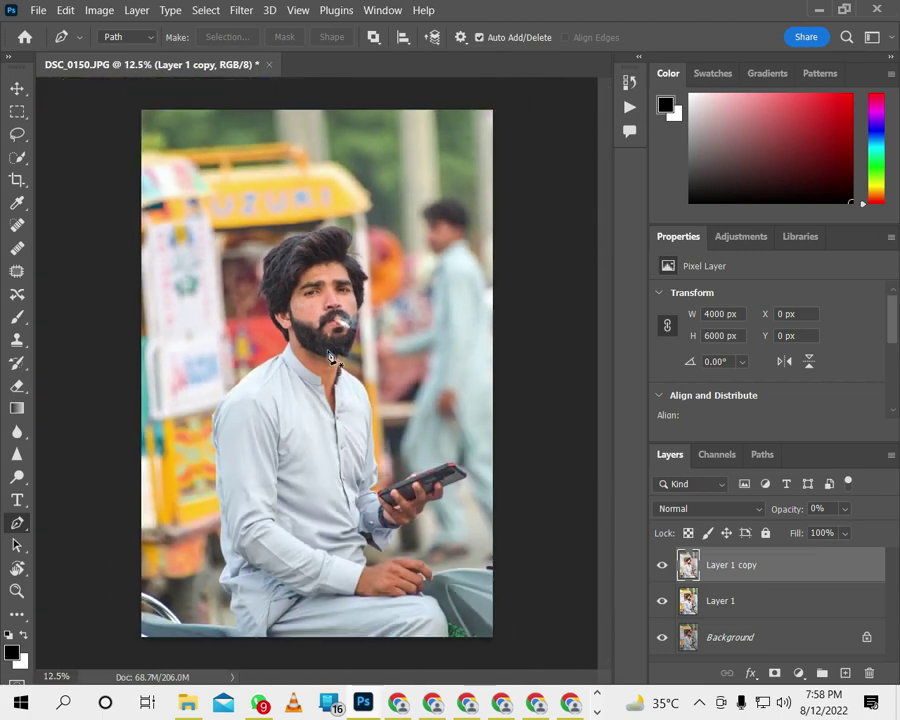
Restore the copy to 100% opacity and merge Layer 1 into Layer 1 copy.
key(0)
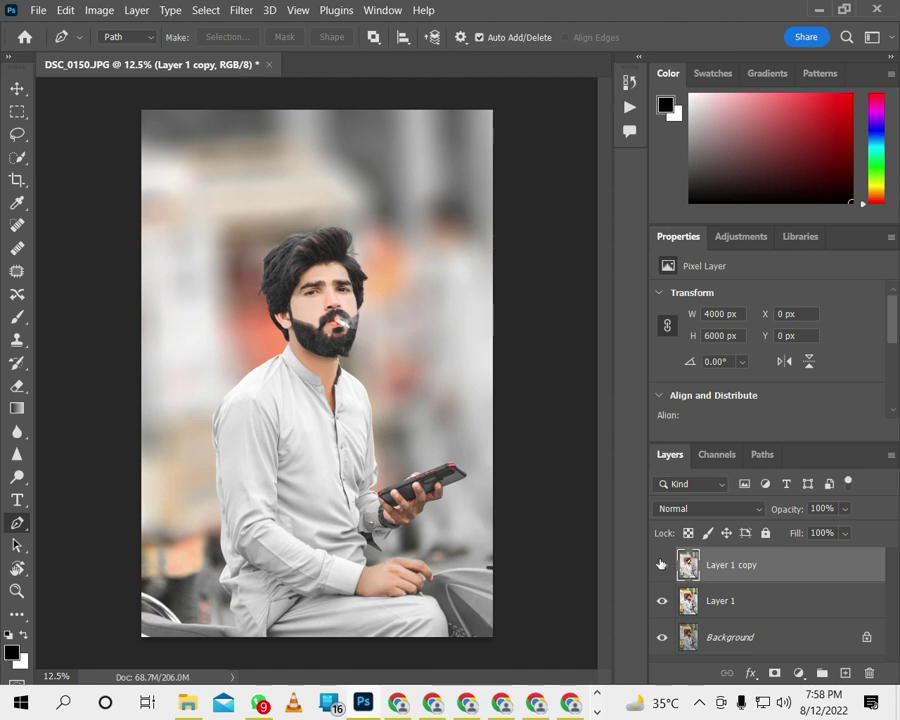
right_click(686, 565)
click(722, 598)
right_click(738, 603)
click(770, 561)
shift+click(771, 573)
right_click(771, 573)
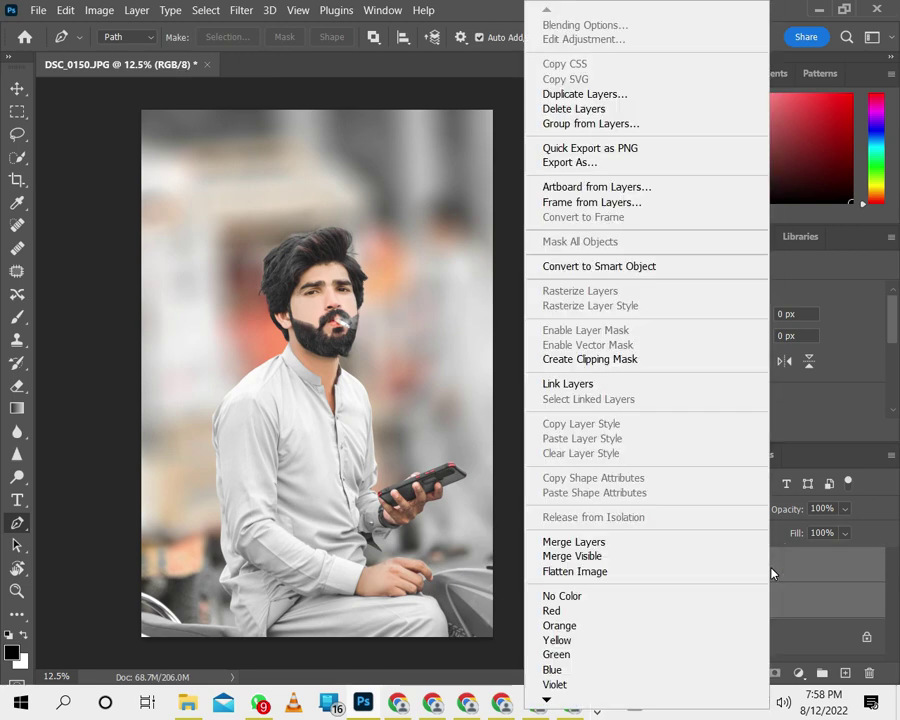
click(618, 541)
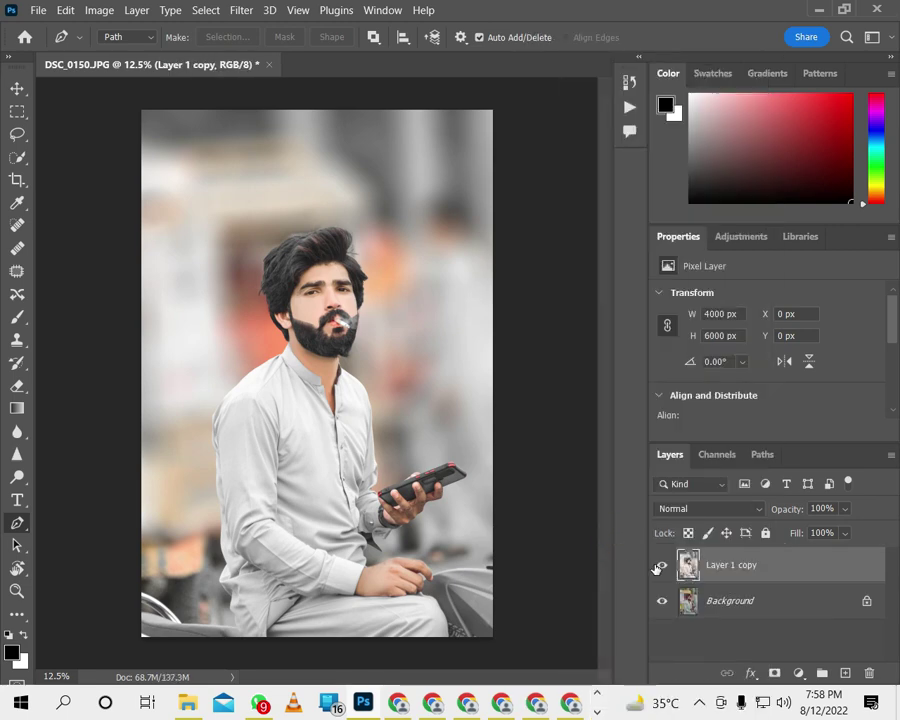
Compare the merged layer's visibility, then duplicate it as Layer 1 copy 2.
click(660, 565)
click(660, 565)
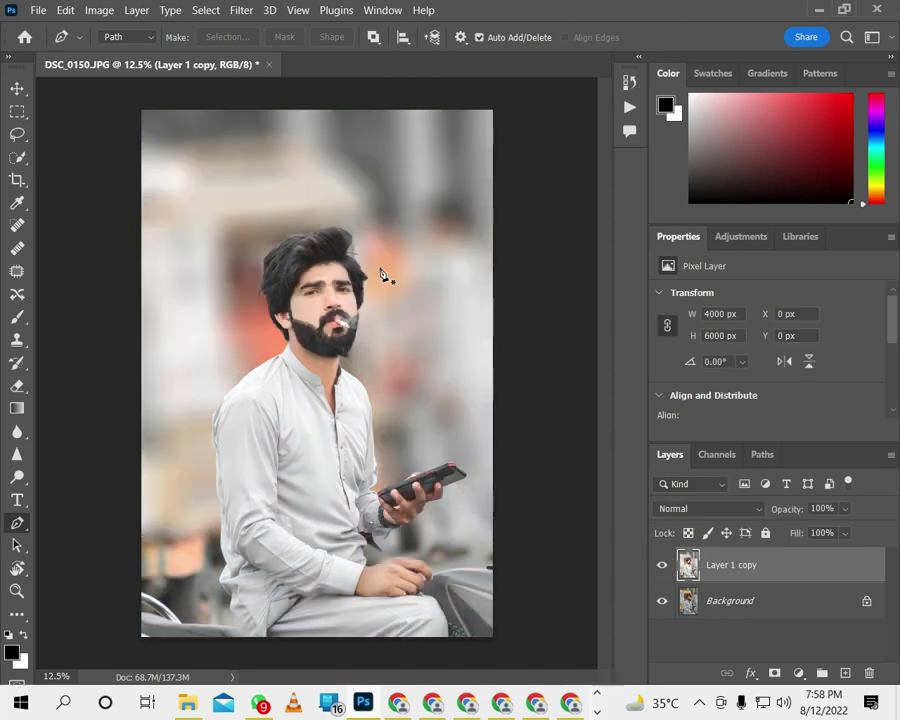
key(ctrl+j)
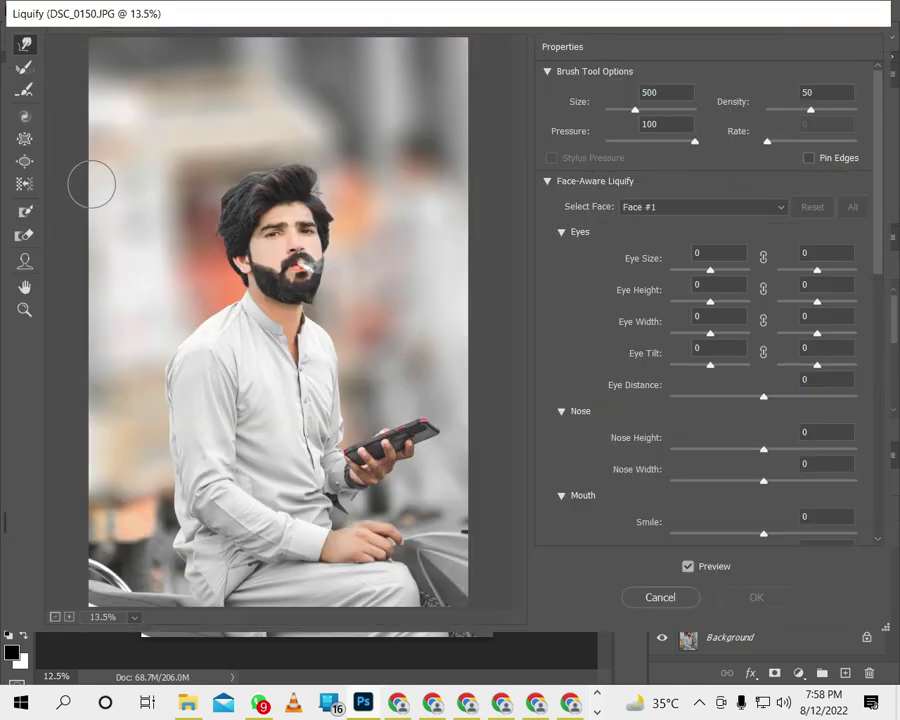
Liquify the hair upward with a Forward Warp brush enlarged to about 2100, then apply.
key(bracketright)
key(bracketright)
key(bracketright)
key(bracketright)
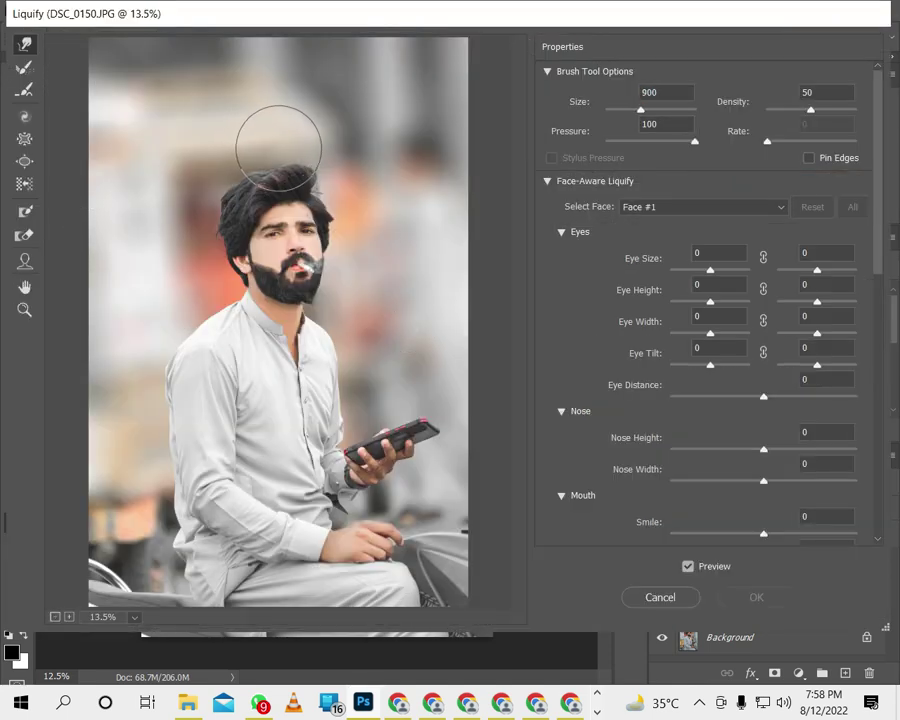
key(bracketright)
key(bracketright)
key(bracketright)
key(bracketright)
key(bracketright)
key(bracketright)
key(bracketright)
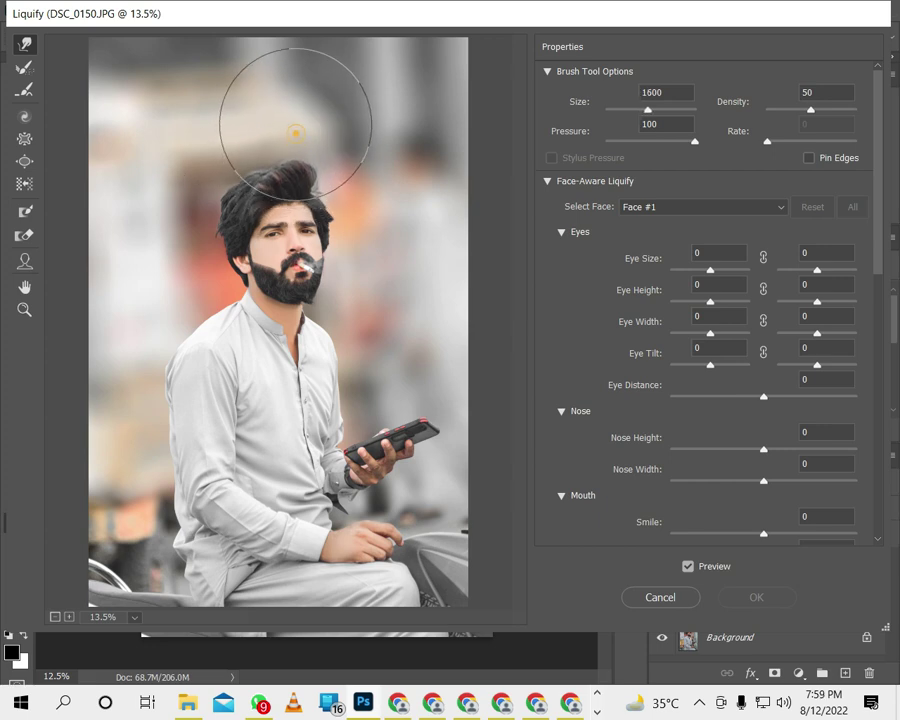
drag(240, 147, 209, 181)
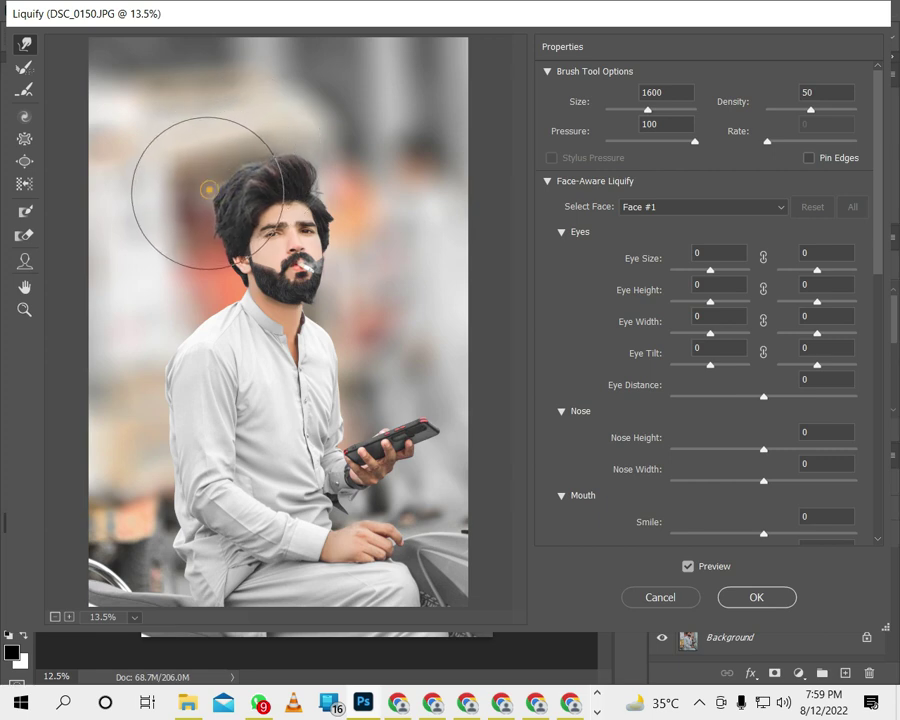
key(alt+space)
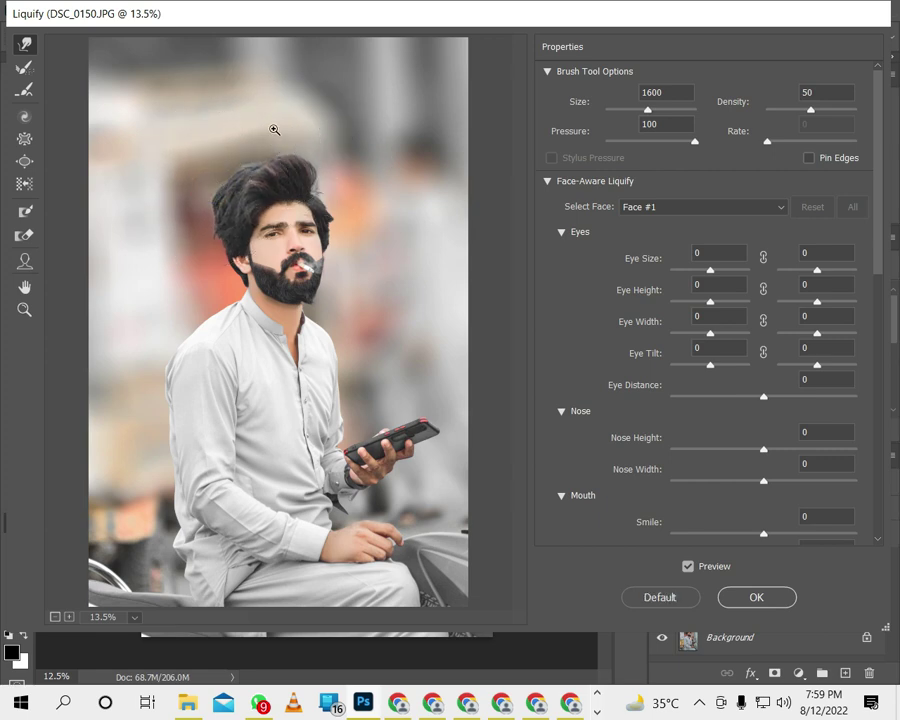
key(bracketright)
key(bracketright)
key(bracketright)
key(bracketright)
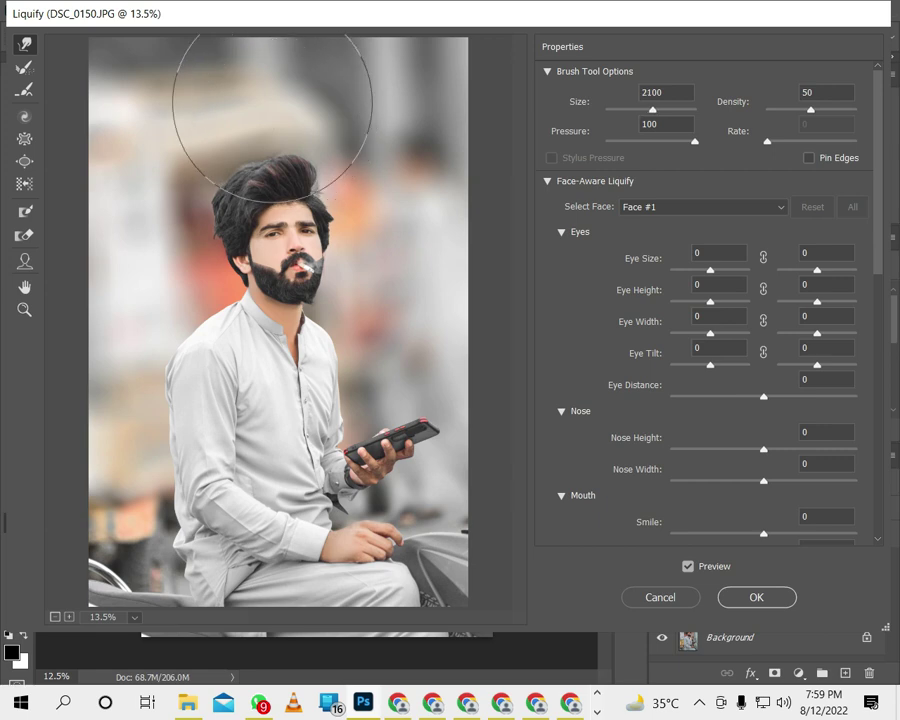
mouse_move(226, 120)
mouse_down()
mouse_move(212, 151)
mouse_move(296, 110)
mouse_move(337, 136)
mouse_up()
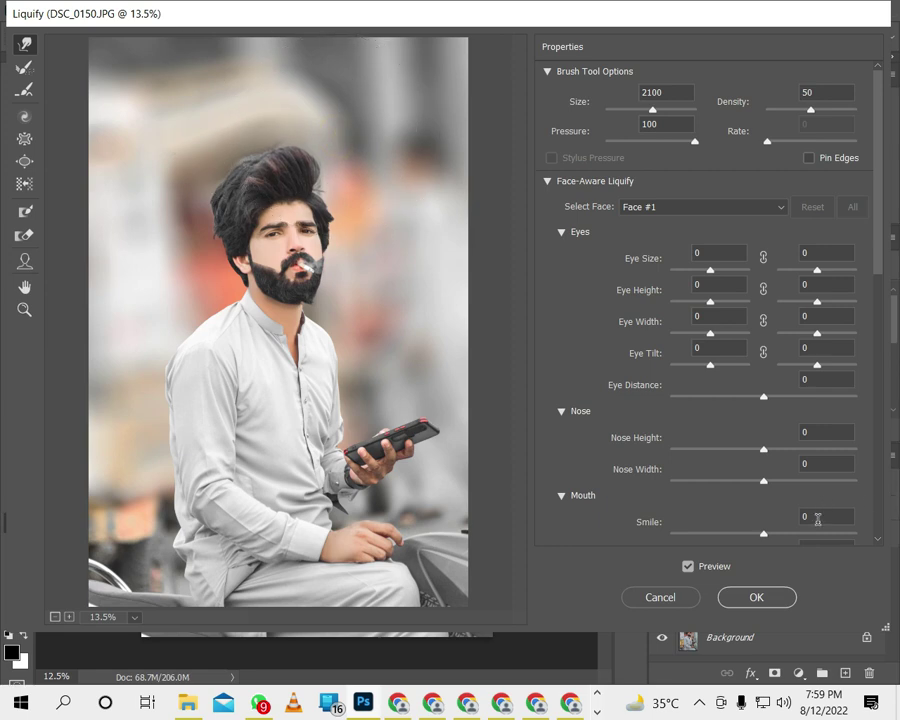
click(757, 592)
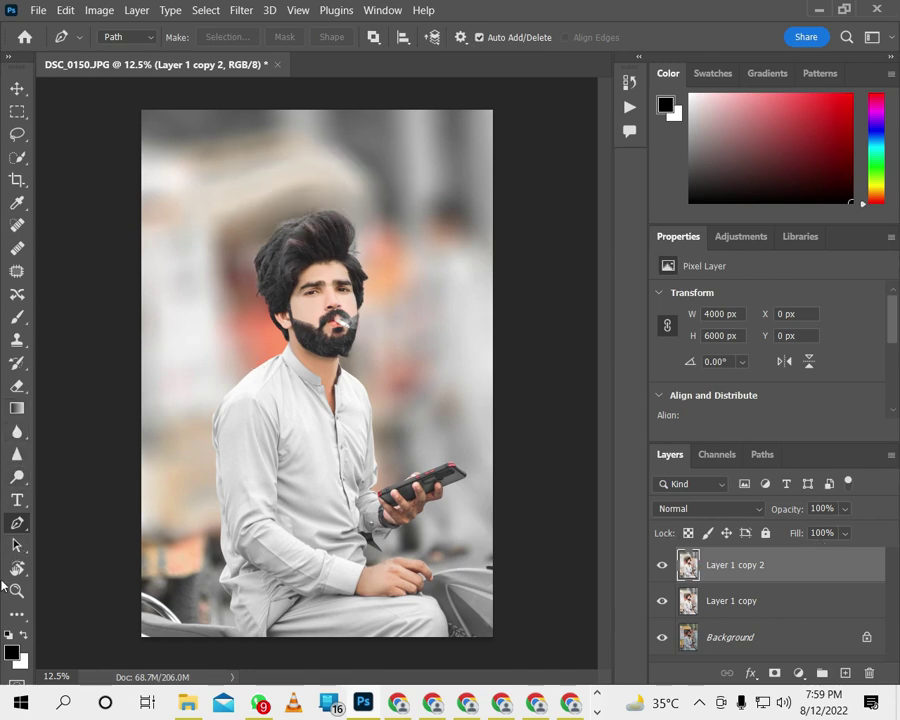
Erase the upper-left and upper-right background of Layer 1 copy 2 with an 1100 px Eraser.
click(20, 388)
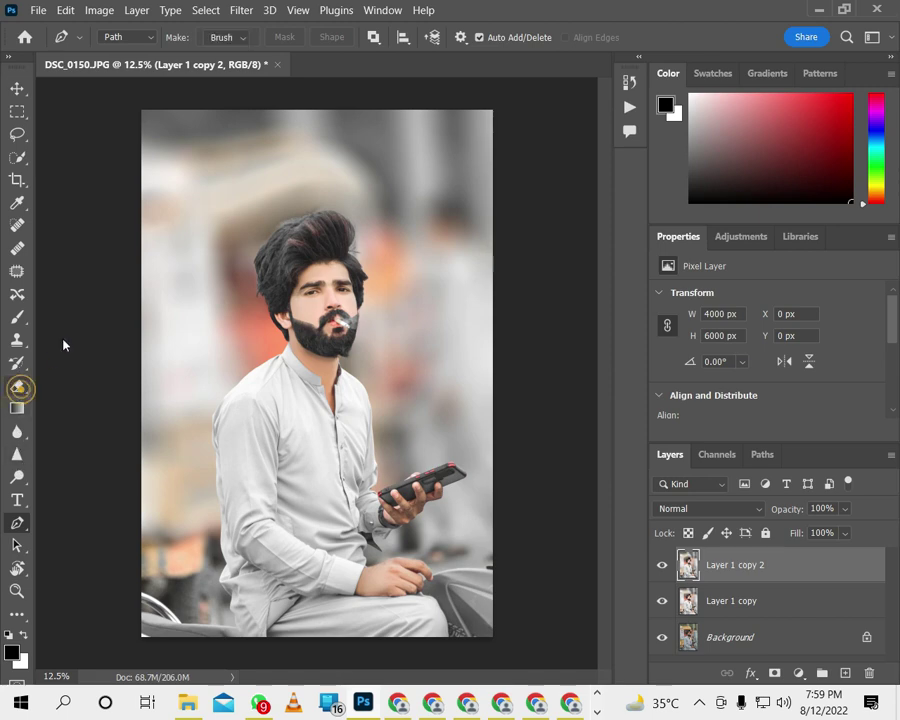
key(bracketright)
key(bracketright)
key(bracketright)
key(bracketright)
key(bracketright)
key(bracketright)
click(422, 204)
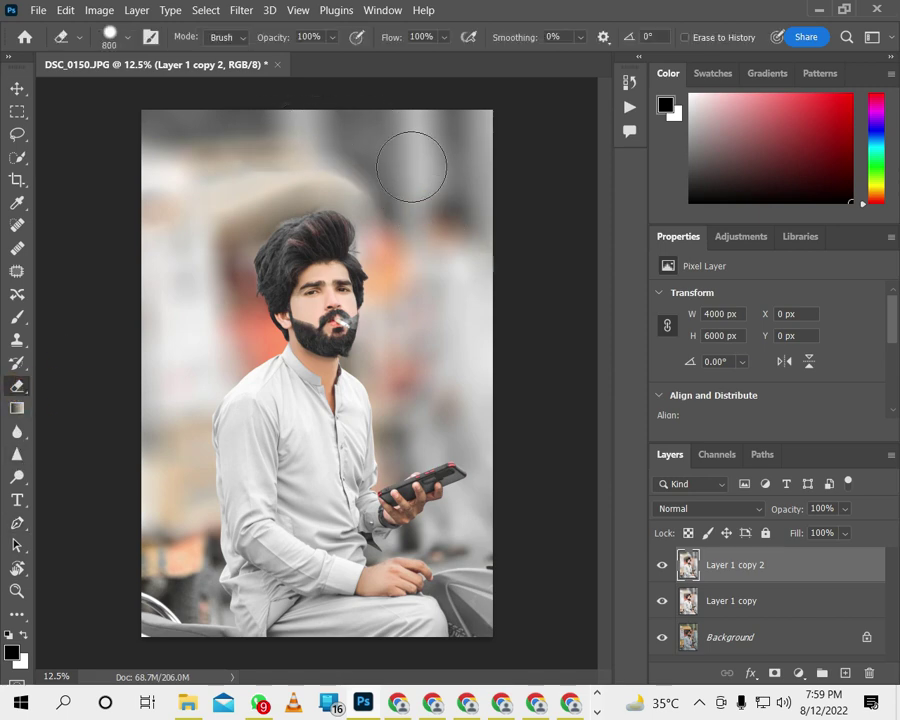
key(bracketright)
key(bracketright)
key(bracketright)
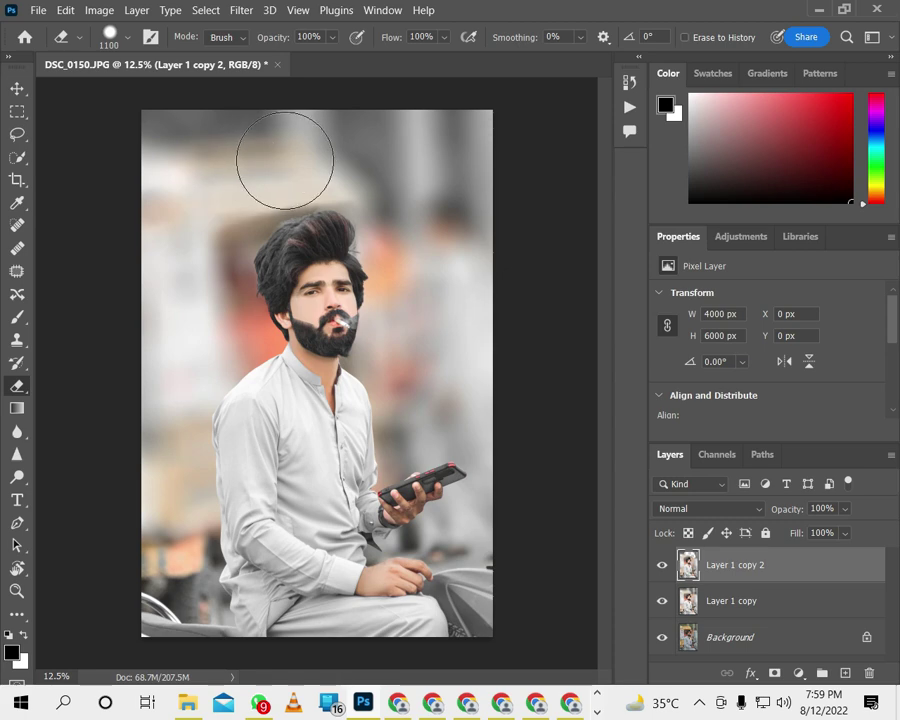
mouse_move(201, 236)
mouse_down()
mouse_move(198, 313)
mouse_move(260, 172)
mouse_move(229, 197)
mouse_move(322, 152)
mouse_move(209, 215)
mouse_move(167, 295)
mouse_move(199, 265)
mouse_move(197, 195)
mouse_move(211, 227)
mouse_move(221, 207)
mouse_move(211, 221)
mouse_move(225, 213)
mouse_move(197, 245)
mouse_move(201, 283)
mouse_move(211, 233)
mouse_move(207, 302)
mouse_up()
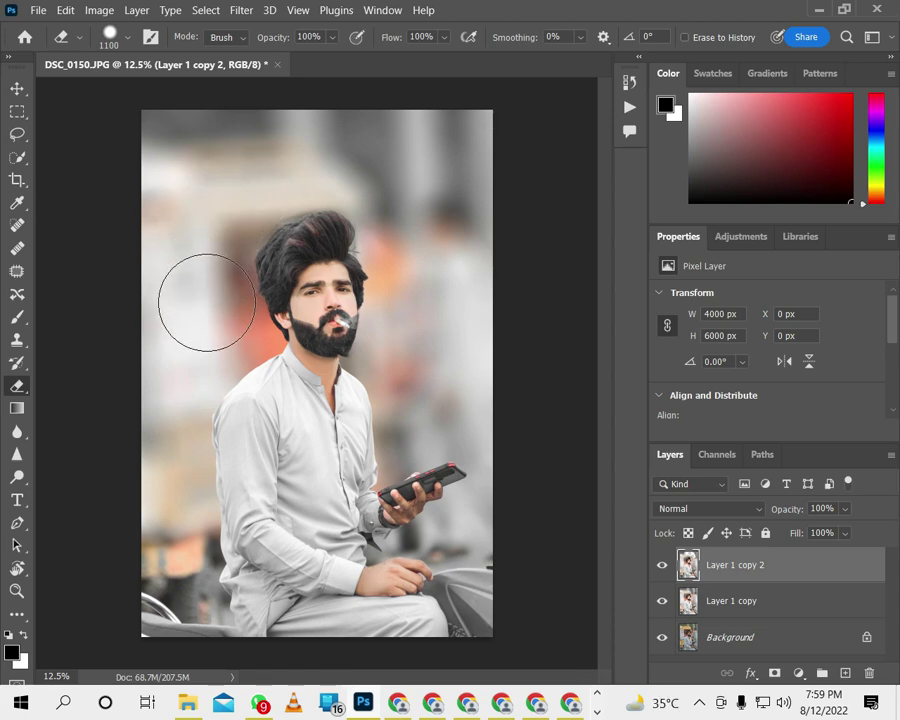
mouse_move(432, 241)
mouse_down()
mouse_move(418, 237)
mouse_move(426, 249)
mouse_move(237, 120)
mouse_move(141, 161)
mouse_move(312, 140)
mouse_move(432, 157)
mouse_move(594, 275)
mouse_up()
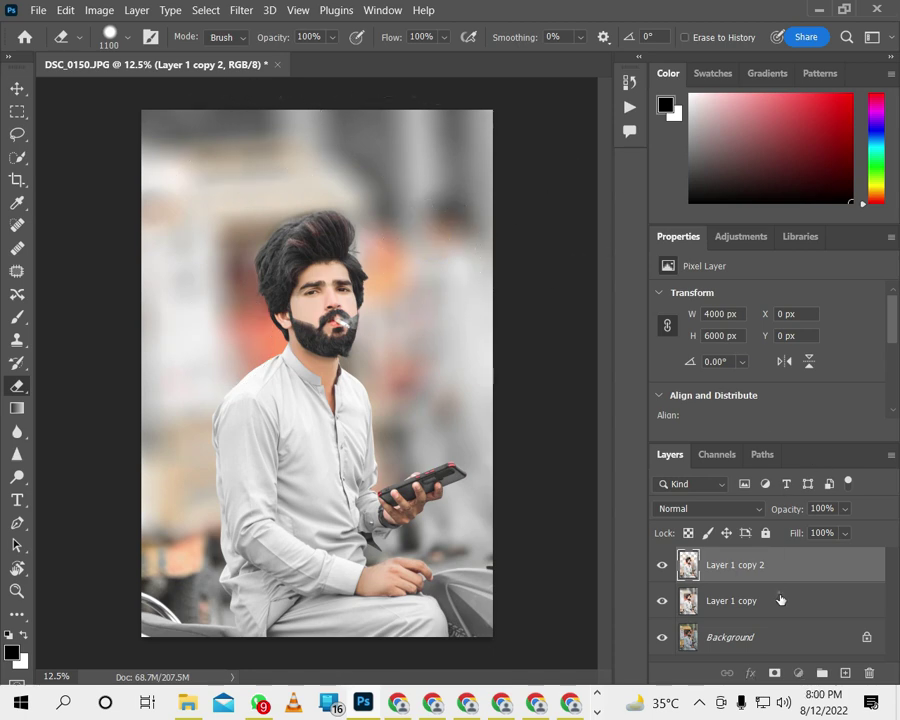
Merge Layer 1 copy and Layer 1 copy 2 into one layer.
shift+click(780, 599)
right_click(780, 599)
click(650, 541)
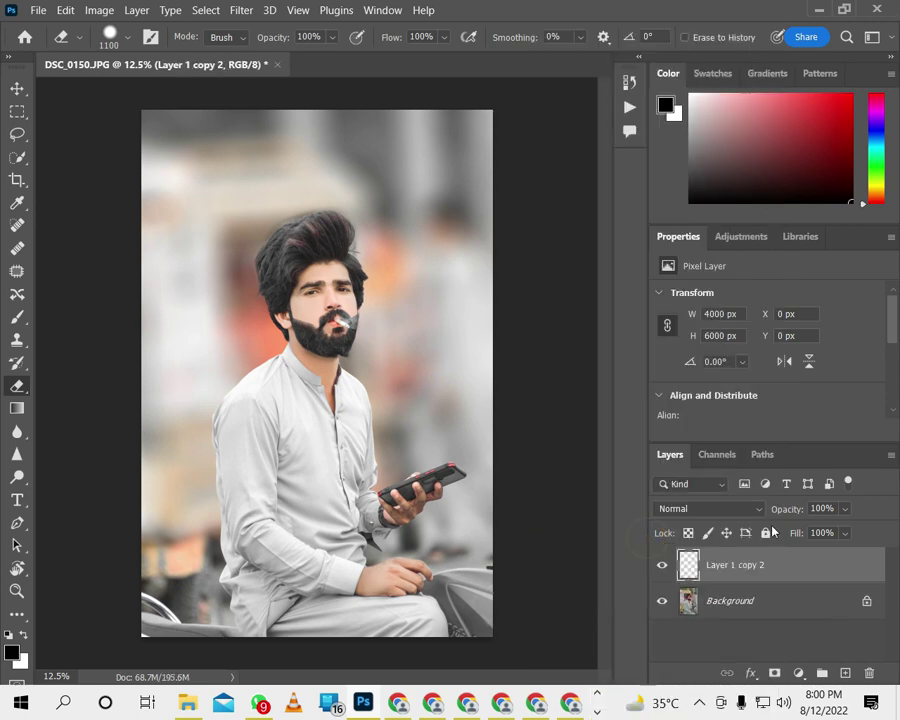
Toggle the merged layer's visibility to compare it with the original photo.
click(662, 566)
click(662, 566)
click(662, 566)
click(662, 566)
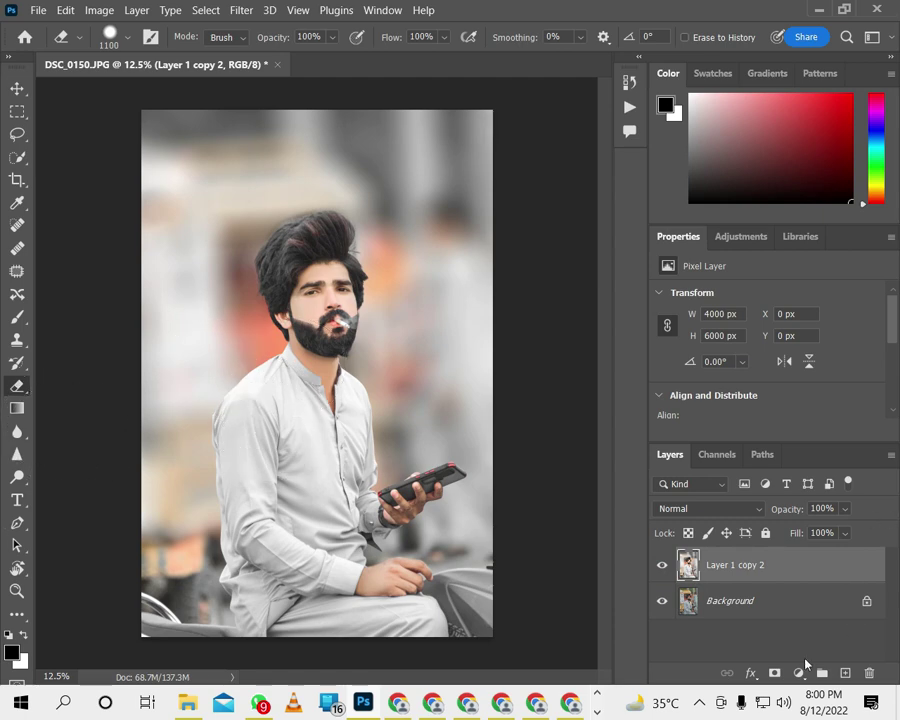
click(797, 674)
click(797, 674)
In the Camera Raw Filter, set the Oranges luminance to +2 in the Color Mixer.
key(ctrl+shift+a)
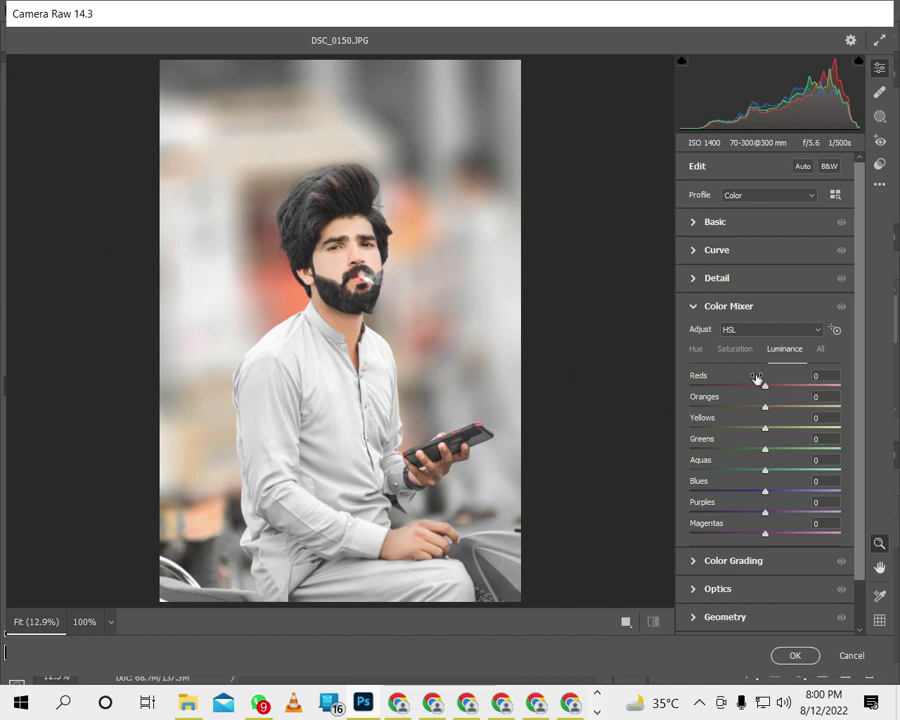
mouse_move(766, 407)
mouse_down()
mouse_move(750, 402)
mouse_move(763, 402)
mouse_up()
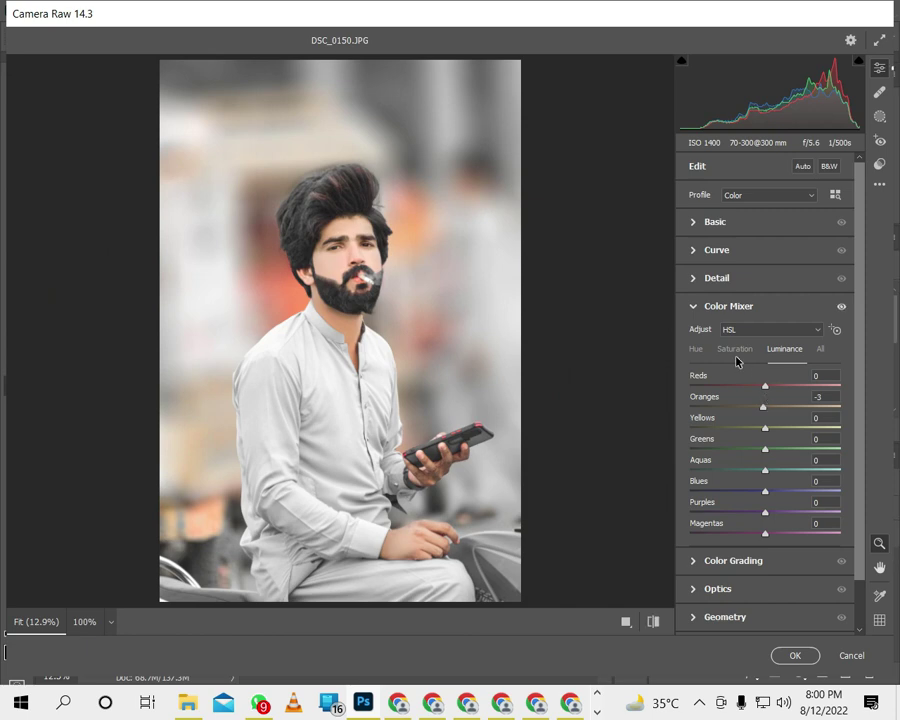
click(736, 358)
click(784, 348)
drag(766, 406, 770, 406)
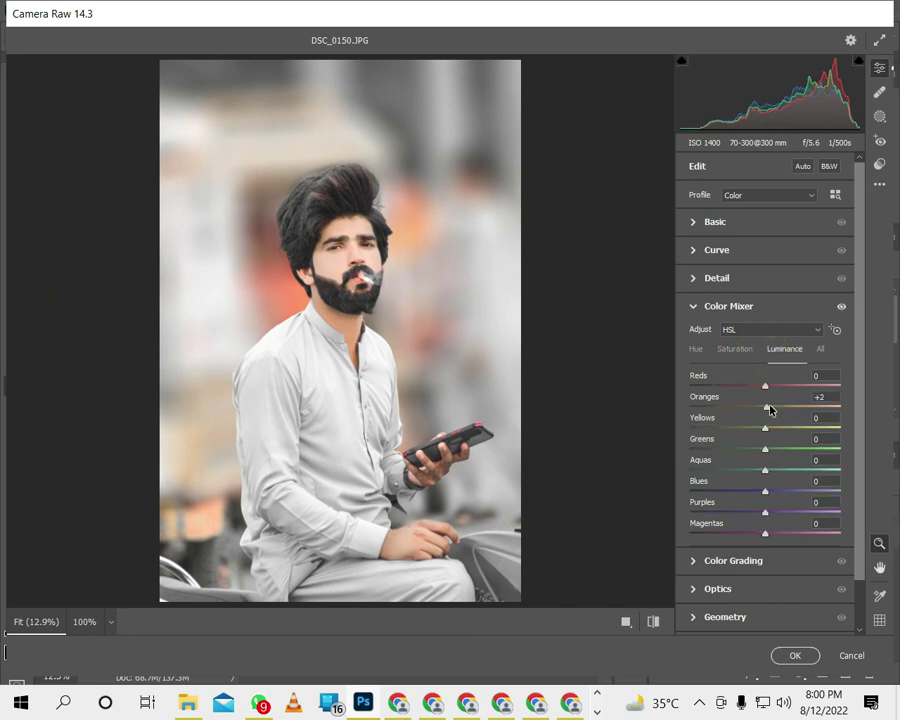
Set Color Mixer saturation to Oranges -1 and Reds +4, and shift the Oranges hue to +12.
click(731, 350)
drag(765, 406, 748, 407)
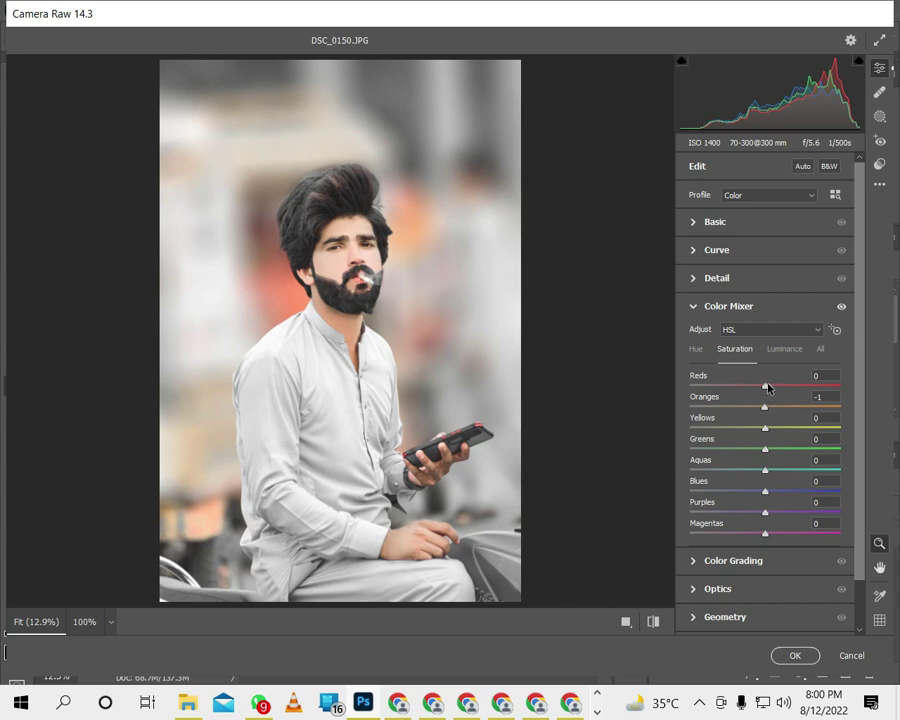
drag(783, 387, 769, 386)
click(697, 349)
drag(774, 407, 783, 408)
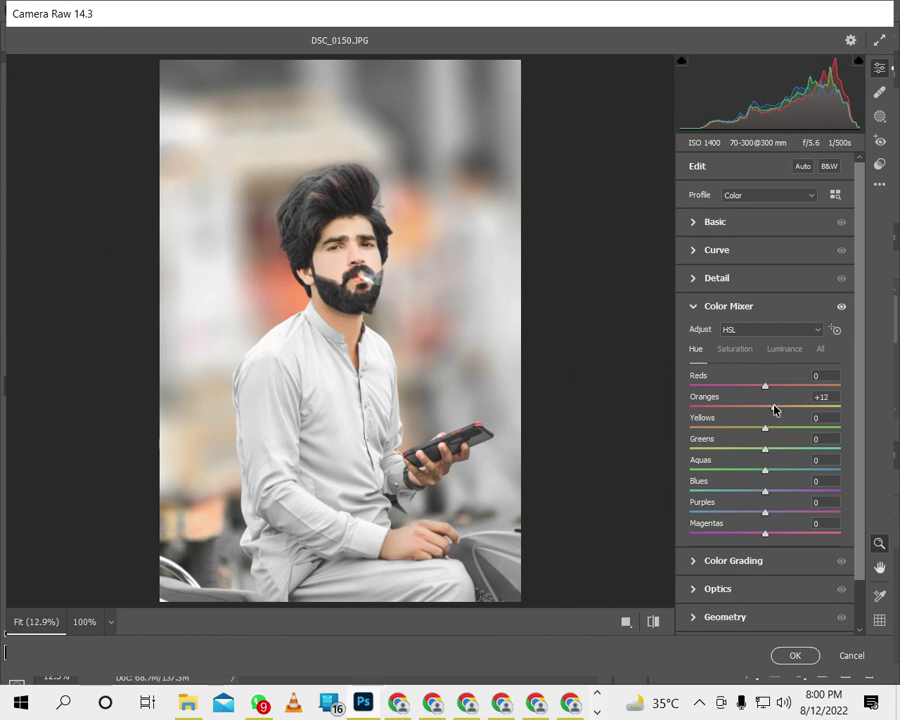
scroll(760, 560, down, 2)
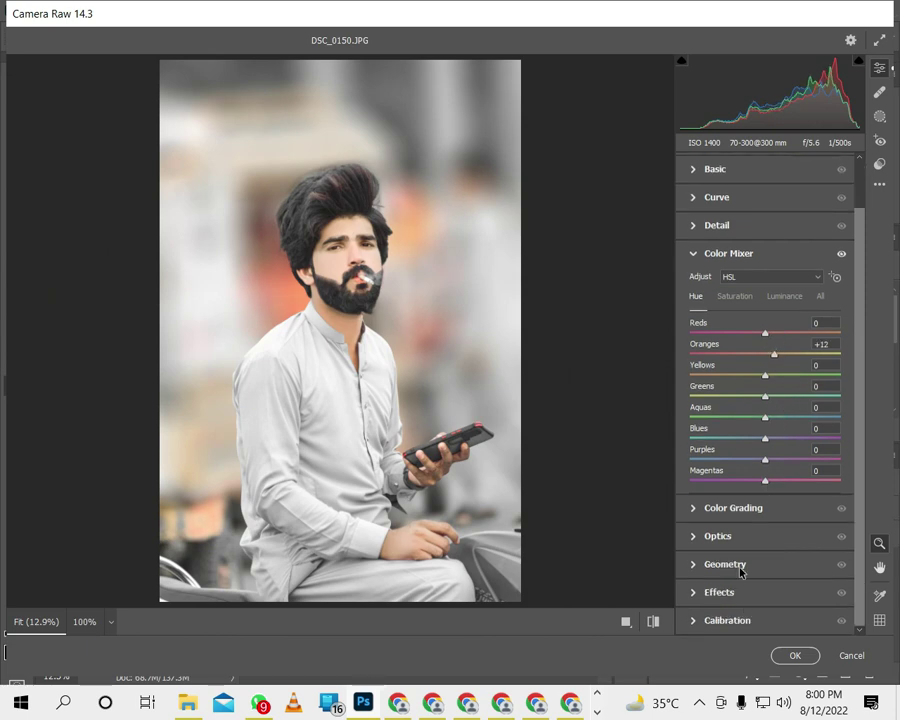
click(731, 512)
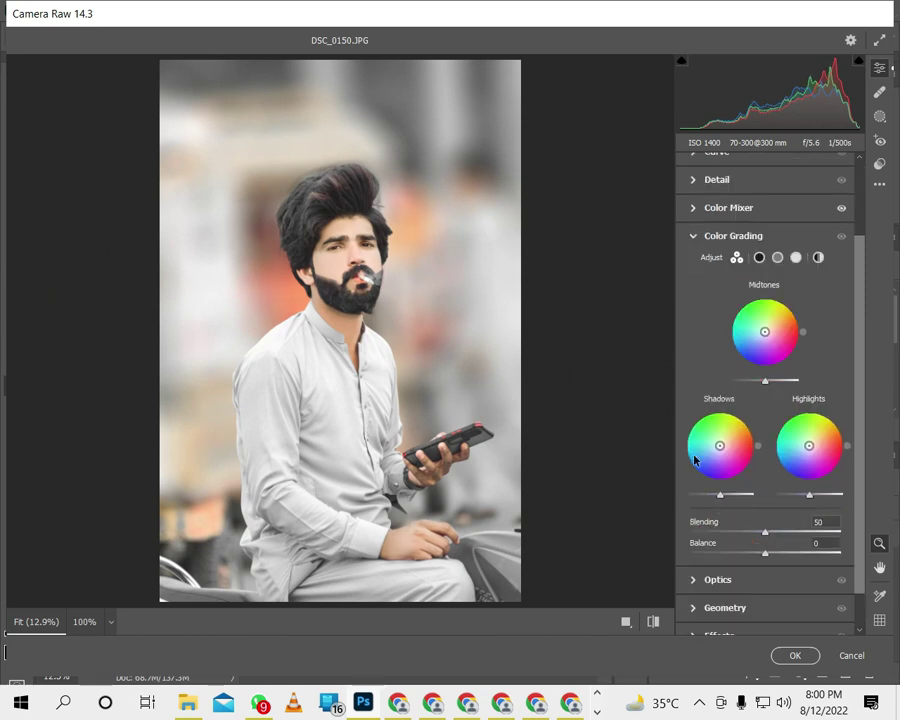
Color-grade the midtones cyan-green, the shadows green and the highlights cyan.
drag(765, 331, 763, 330)
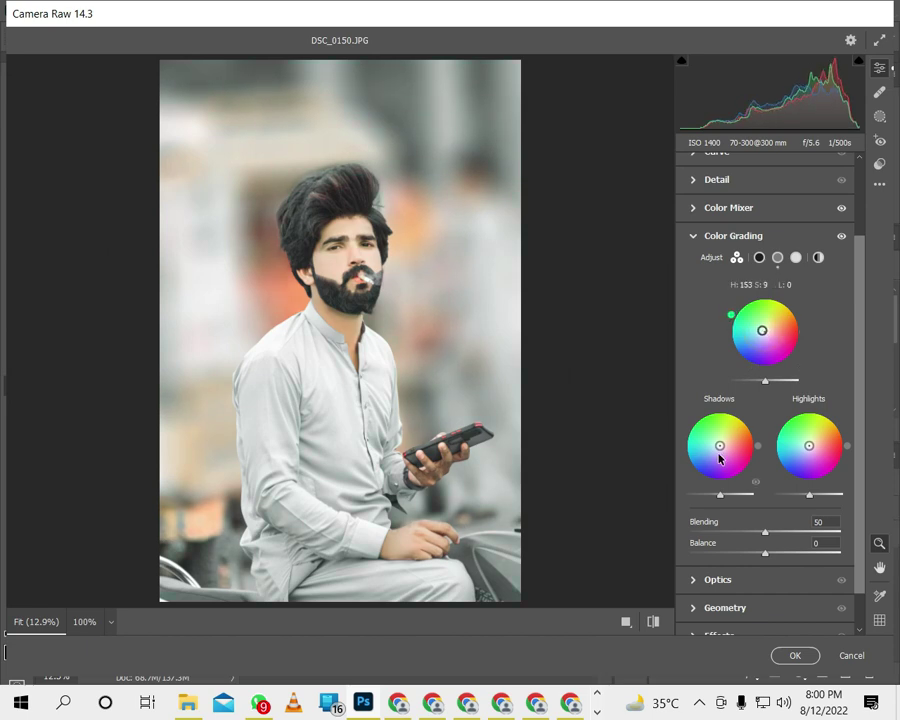
drag(719, 458, 716, 441)
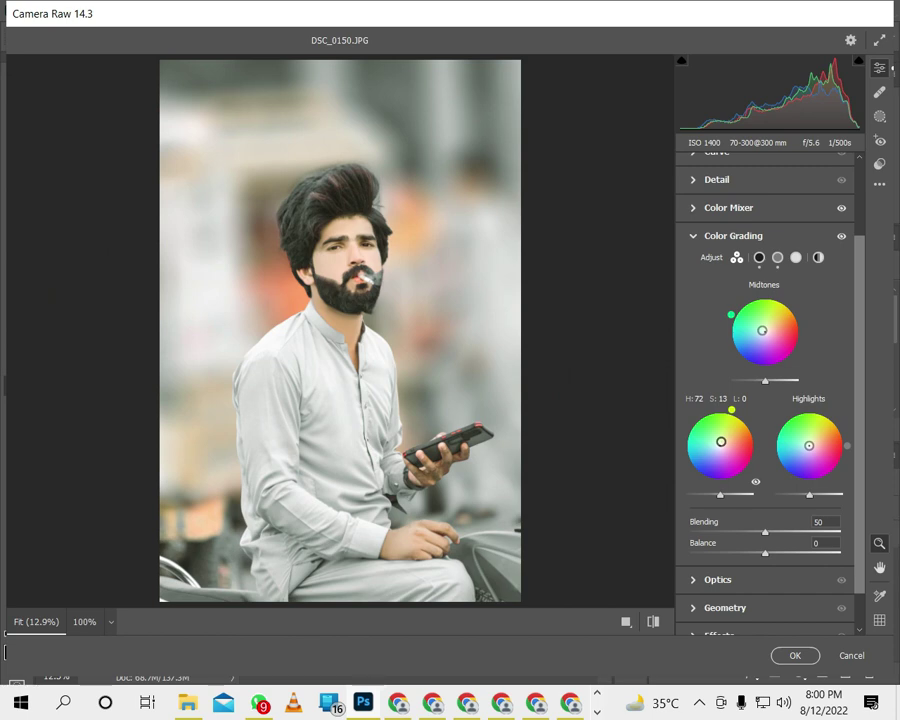
drag(808, 446, 805, 445)
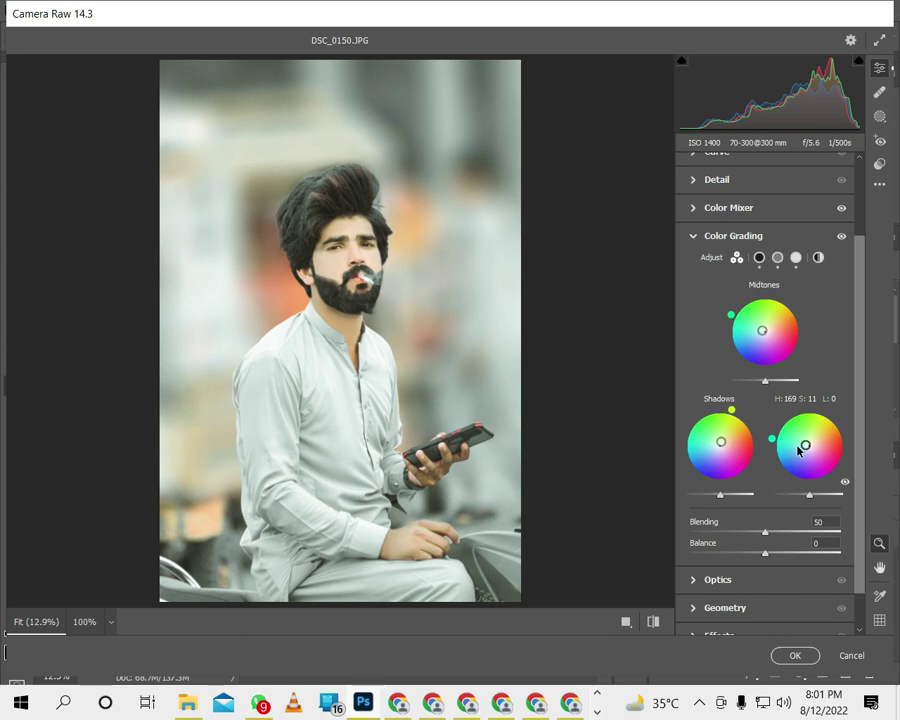
scroll(741, 618, down, 2)
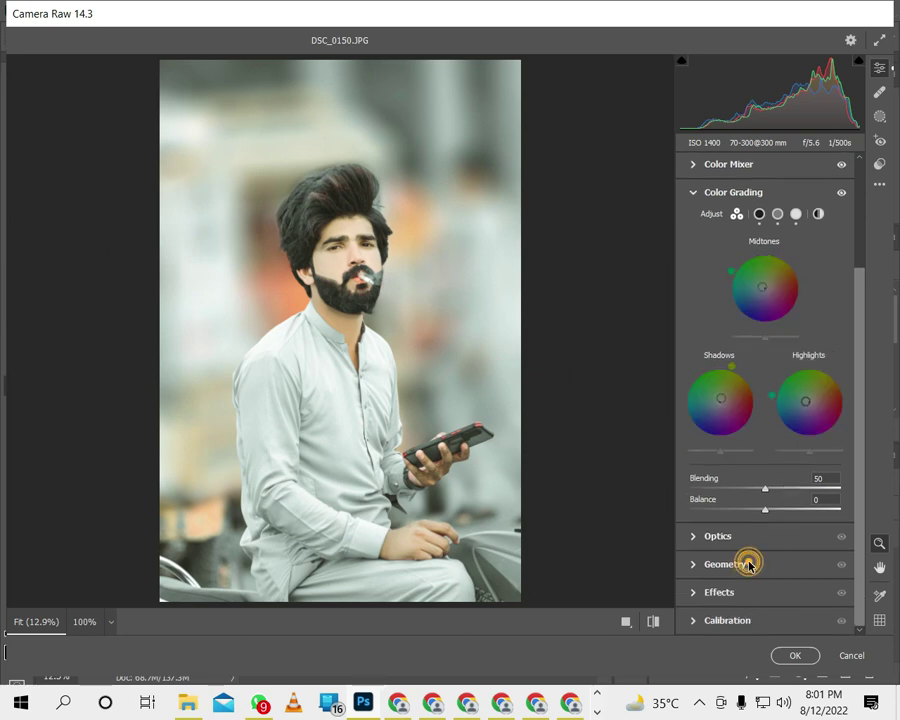
Add a -40 vignette with midpoint 31, roundness +7 and feather 70, then apply Camera Raw.
click(748, 565)
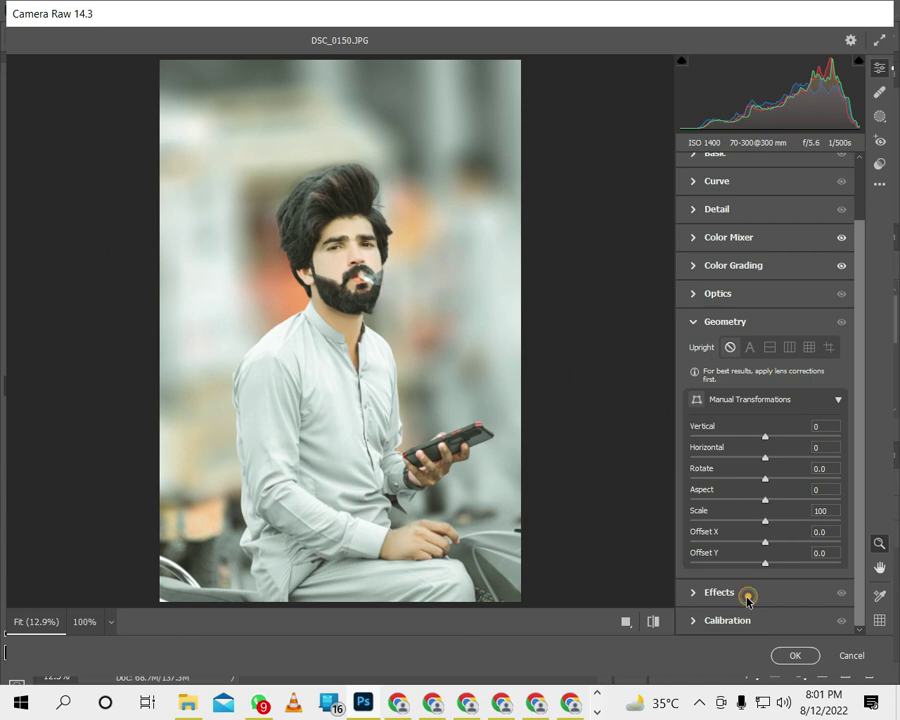
click(747, 595)
mouse_move(762, 483)
mouse_down()
mouse_move(716, 468)
mouse_move(730, 466)
mouse_up()
drag(767, 550, 773, 544)
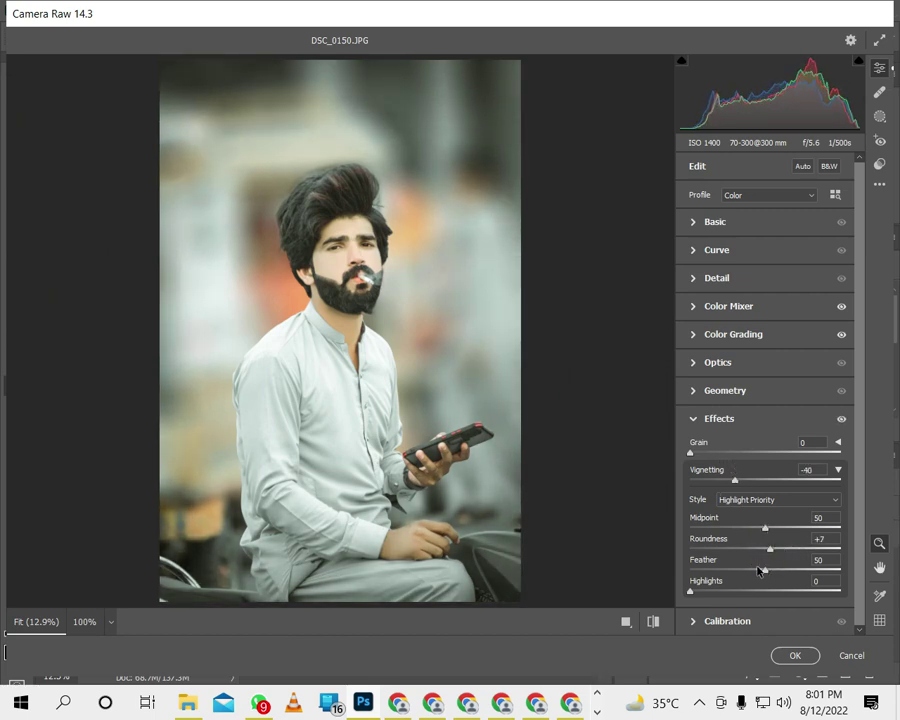
drag(792, 578, 796, 581)
mouse_move(766, 529)
mouse_down()
mouse_move(692, 516)
mouse_move(736, 523)
mouse_up()
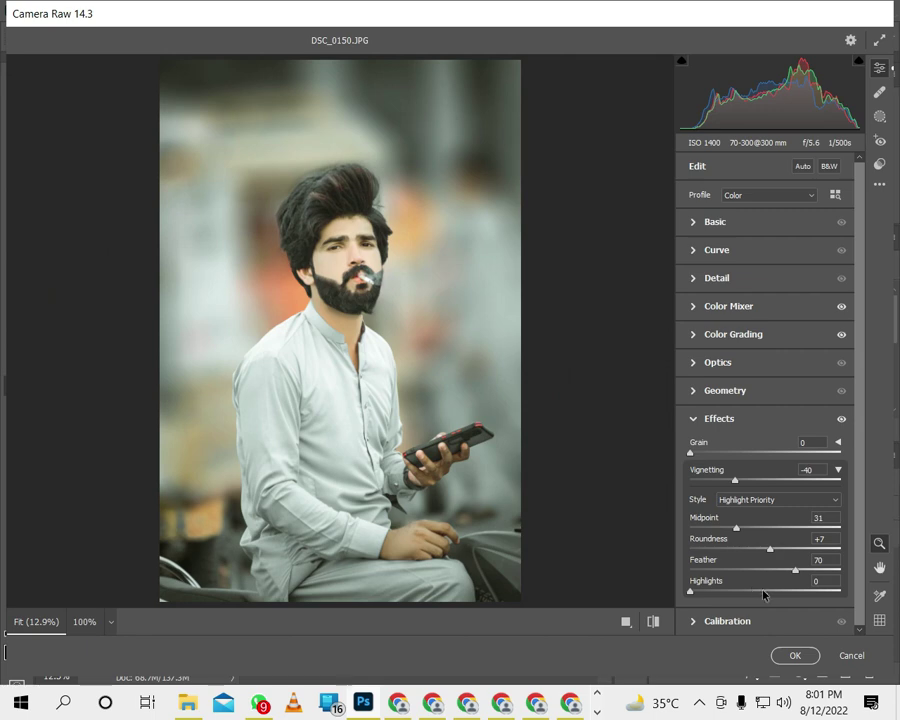
click(795, 656)
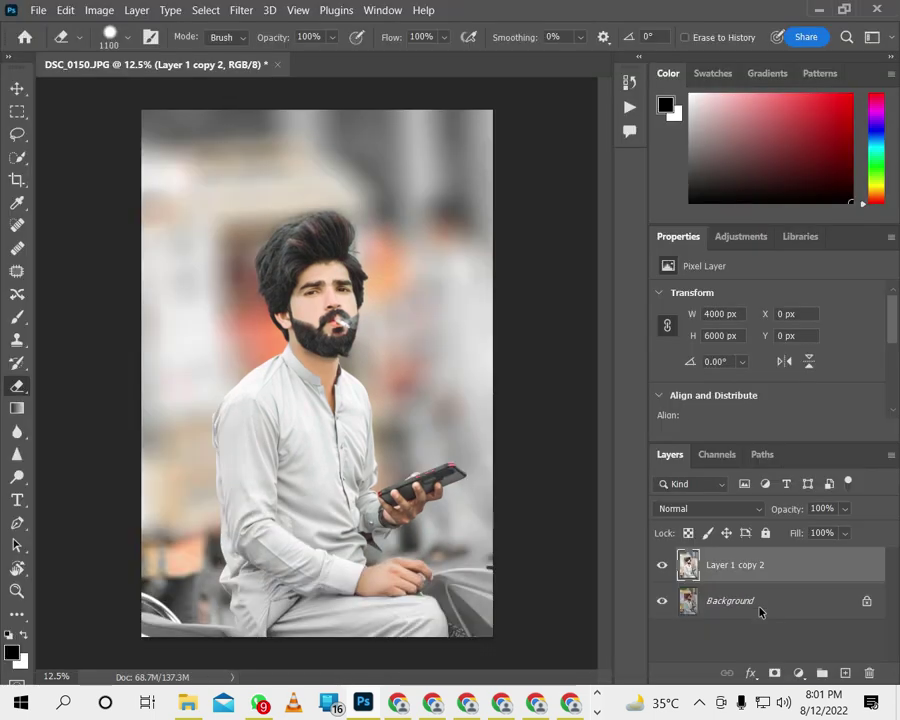
click(663, 565)
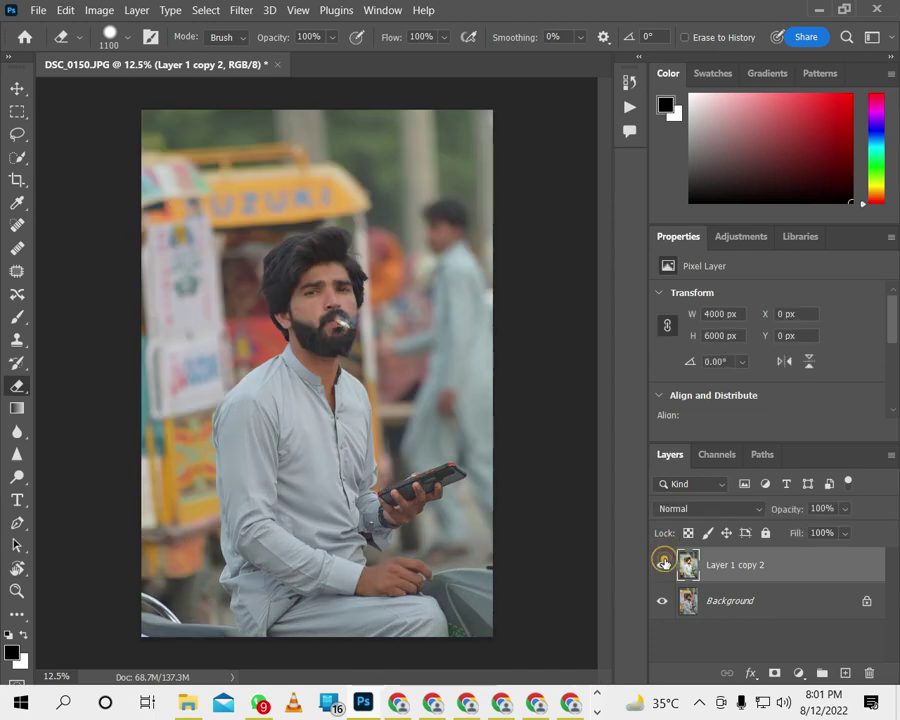
click(663, 565)
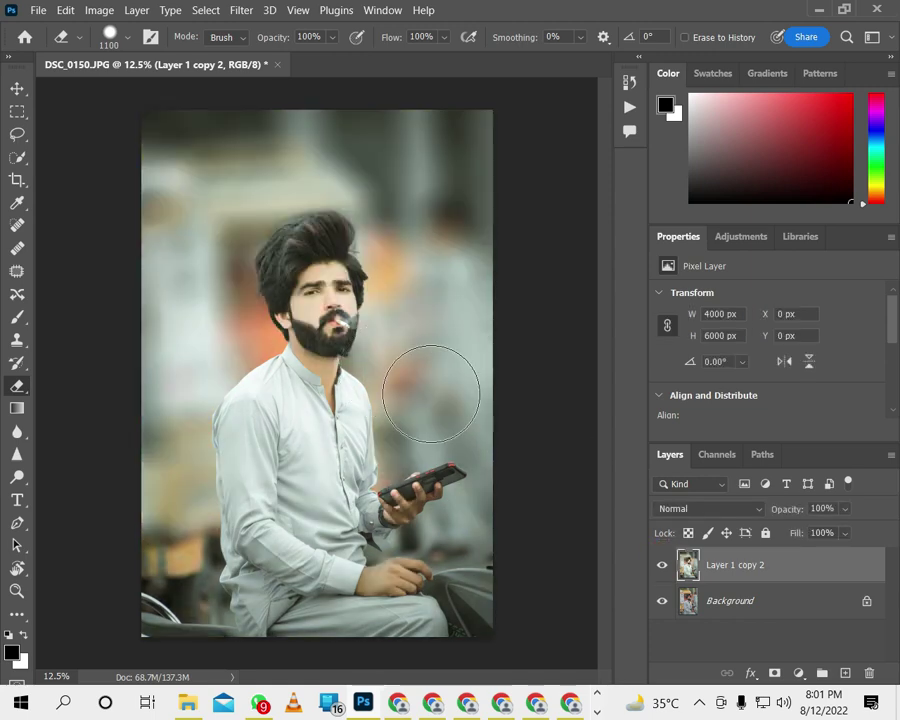
key(alt+Tab)
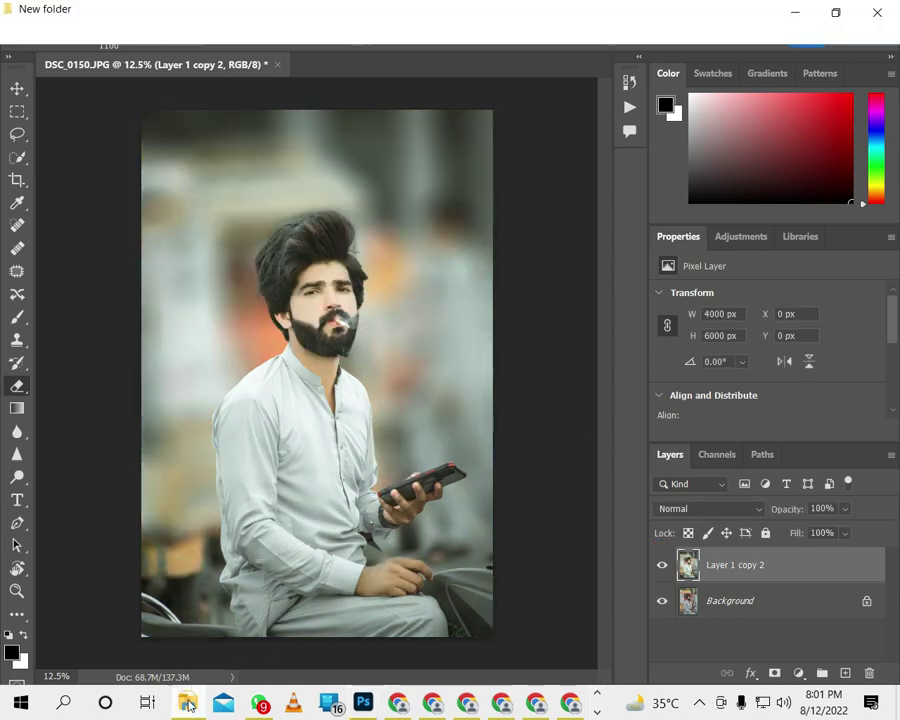
Drag the high_quality_lens_flares PNG from the New folder into Photoshop.
scroll(540, 500, down, 10)
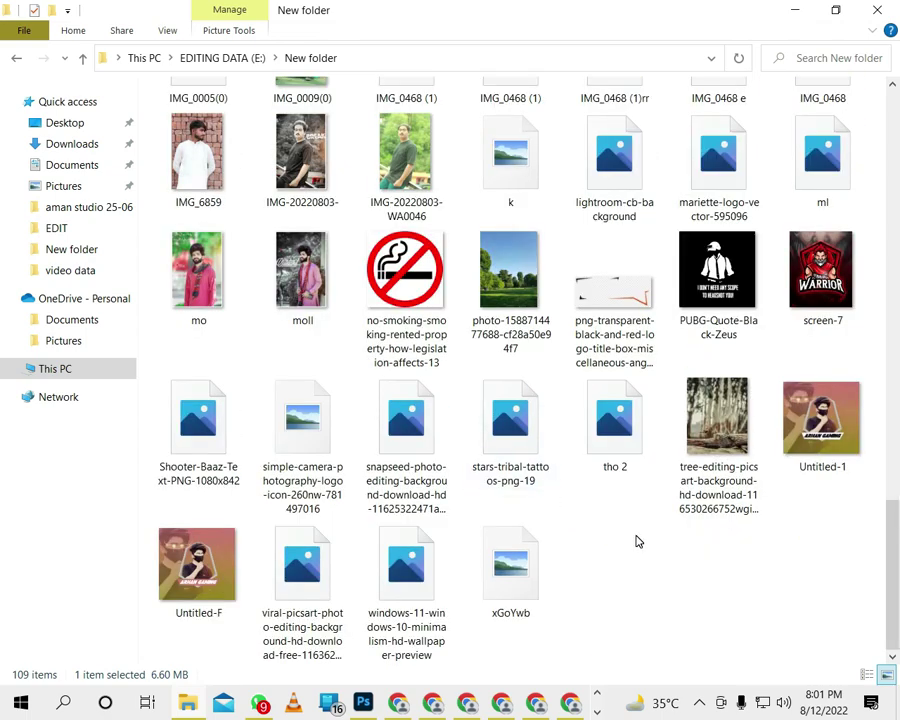
scroll(634, 538, up, 3)
scroll(610, 524, up, 5)
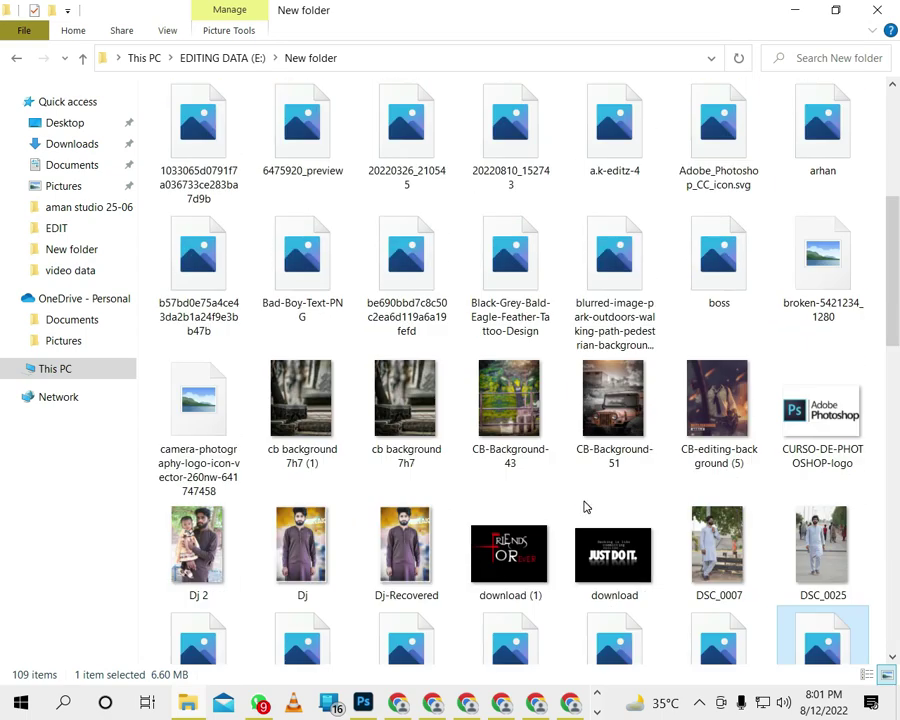
scroll(444, 517, down, 3)
scroll(302, 480, down, 3)
mouse_move(403, 350)
mouse_down()
mouse_move(400, 540)
mouse_move(252, 386)
mouse_up()
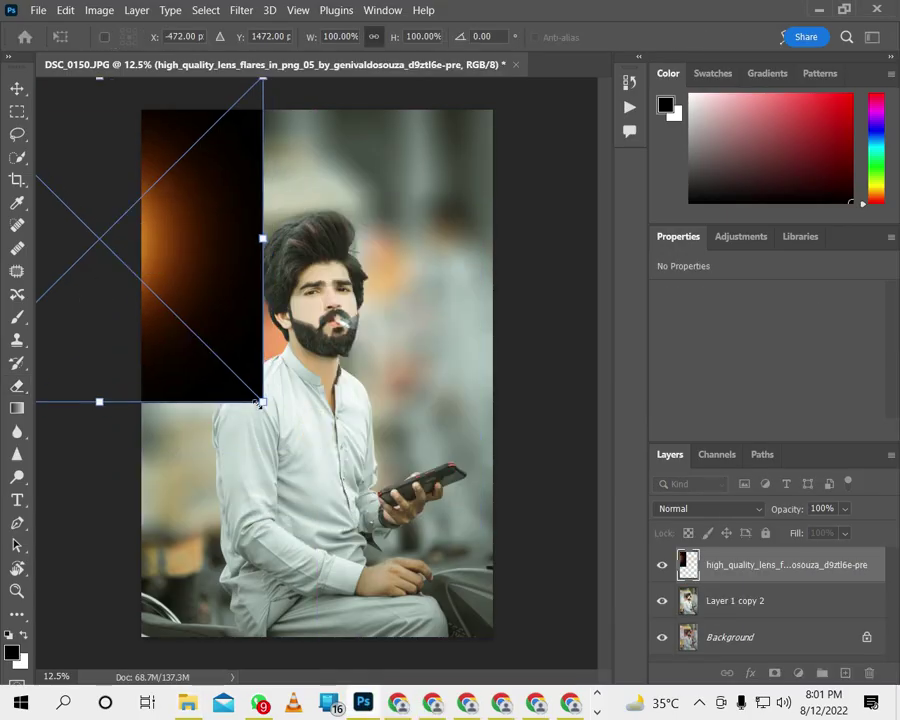
Scale the lens flare to 166.9%, place it over the upper left, and blend it in Screen mode.
drag(258, 403, 478, 620)
drag(340, 466, 200, 545)
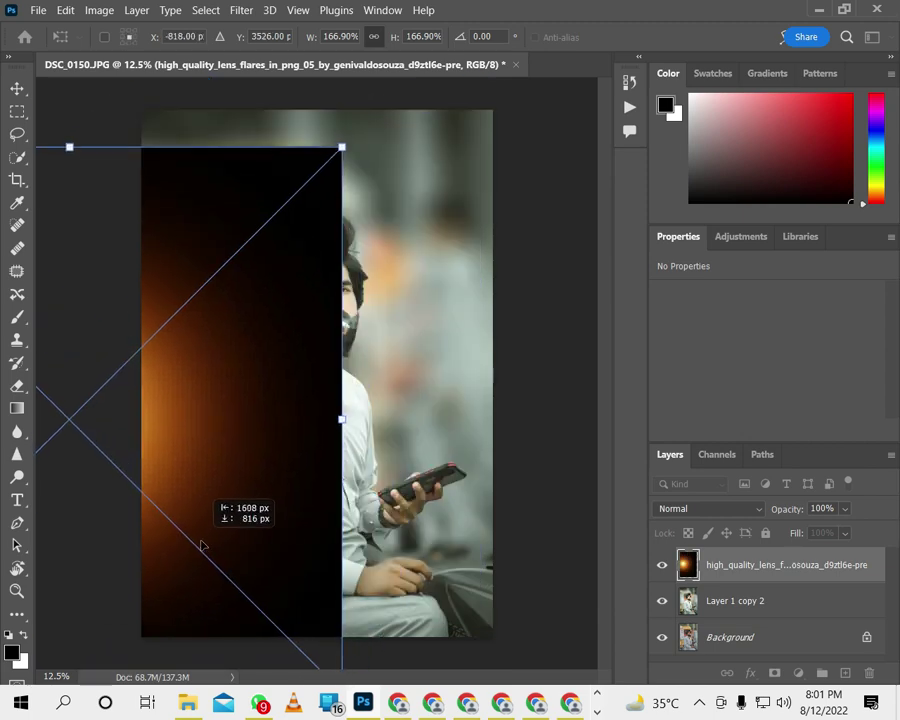
click(740, 508)
click(668, 395)
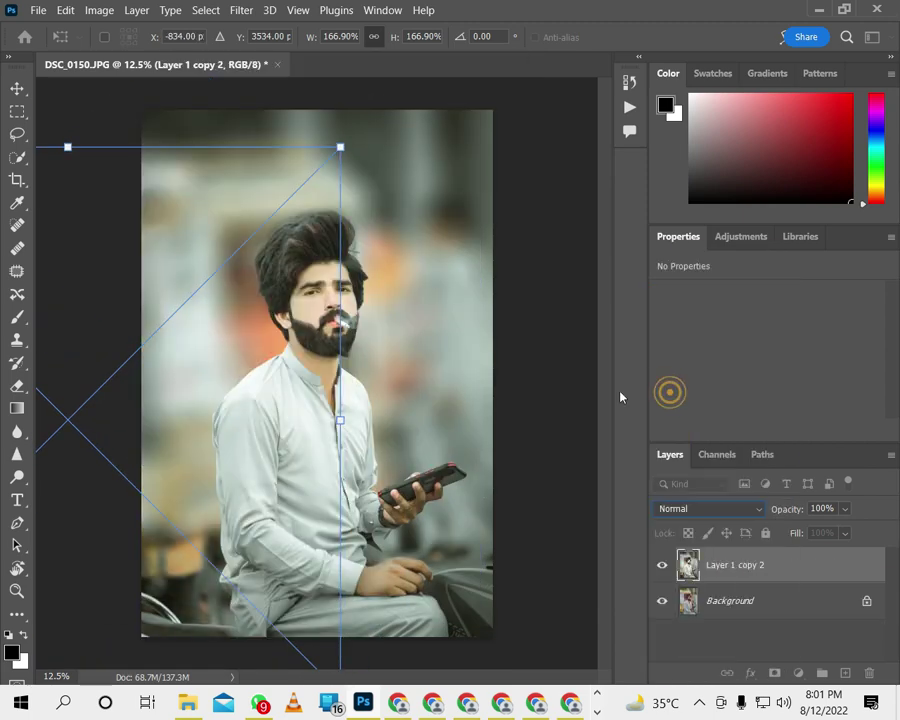
drag(226, 416, 225, 362)
key(b)
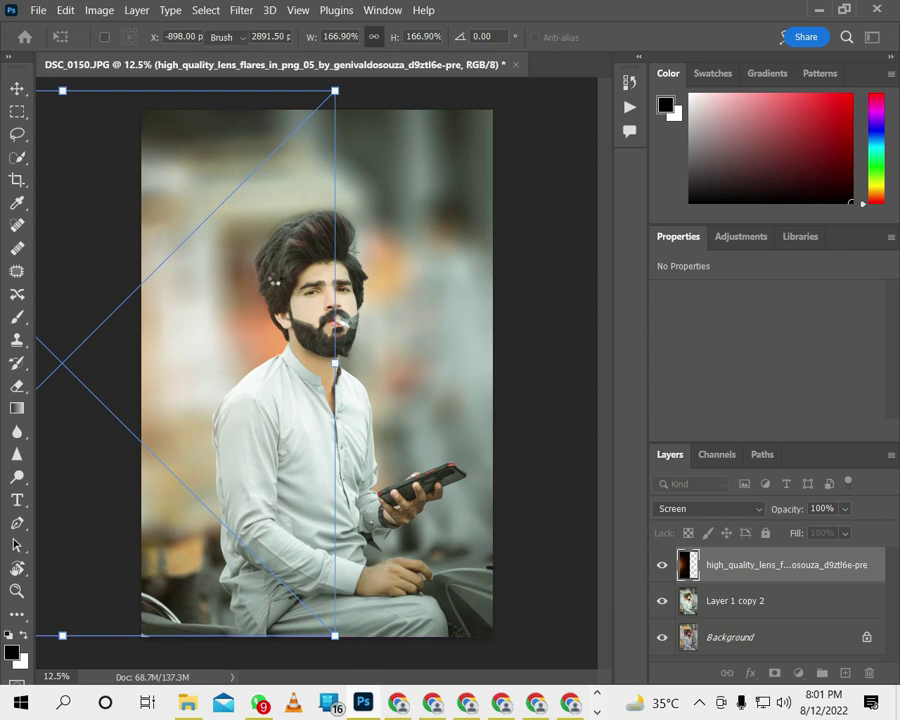
key(e)
click(195, 711)
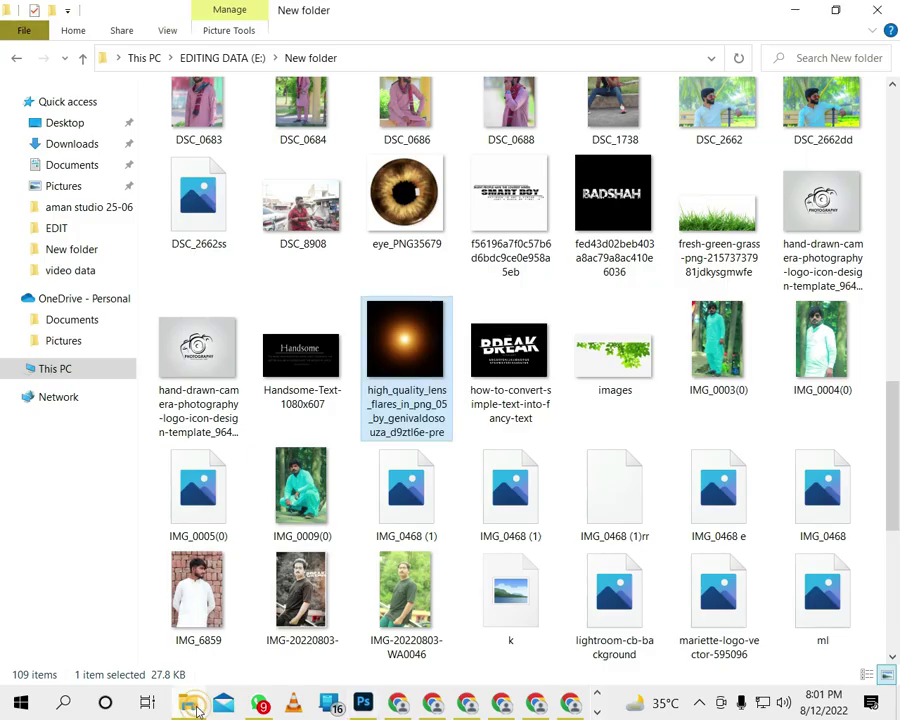
Browse the New folder on the EDITING DATA drive for the no-smoking sign PNG.
scroll(366, 546, down, 4)
scroll(366, 546, up, 6)
scroll(518, 575, up, 5)
click(532, 522)
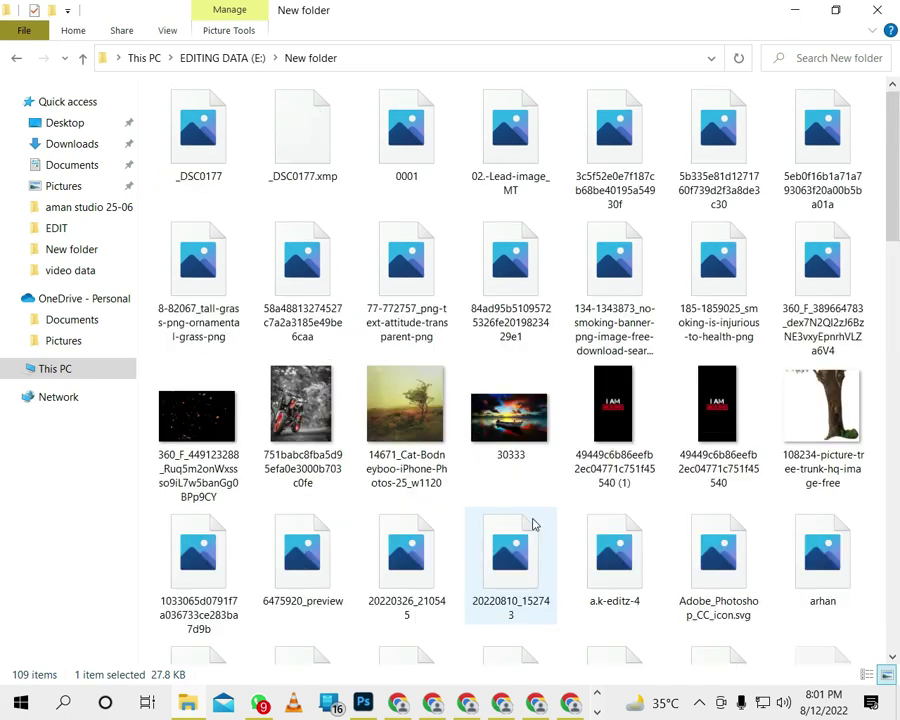
scroll(537, 523, down, 4)
scroll(540, 530, down, 3)
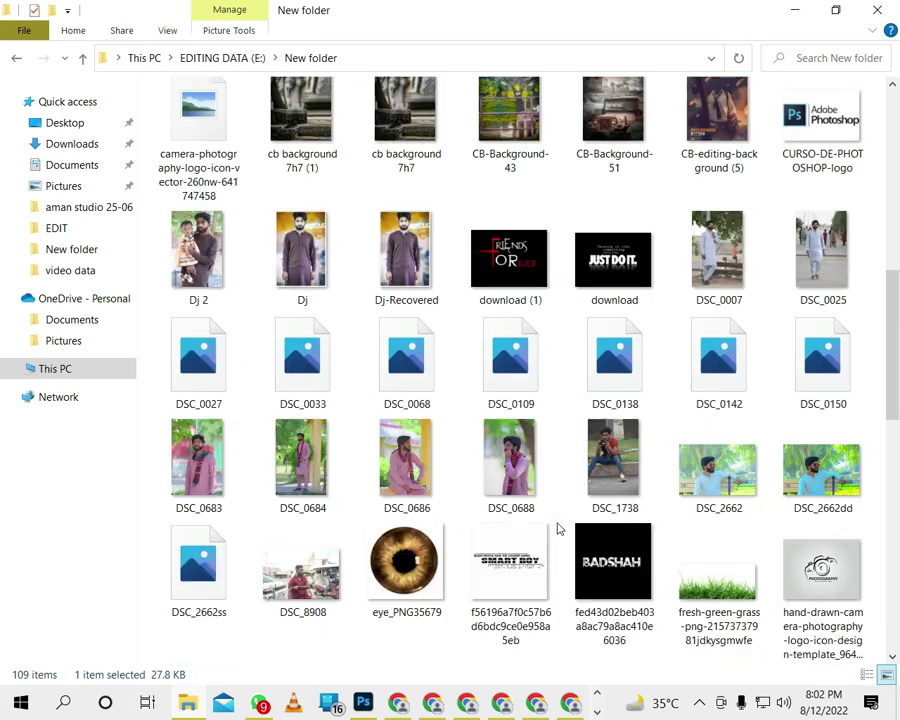
scroll(558, 529, down, 3)
scroll(558, 529, down, 3)
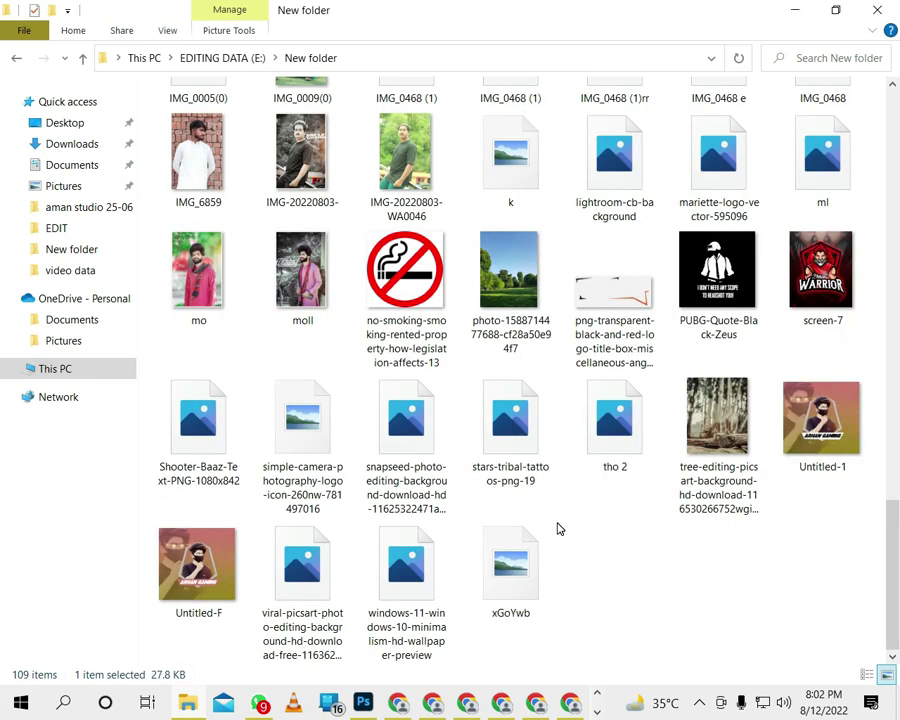
click(586, 541)
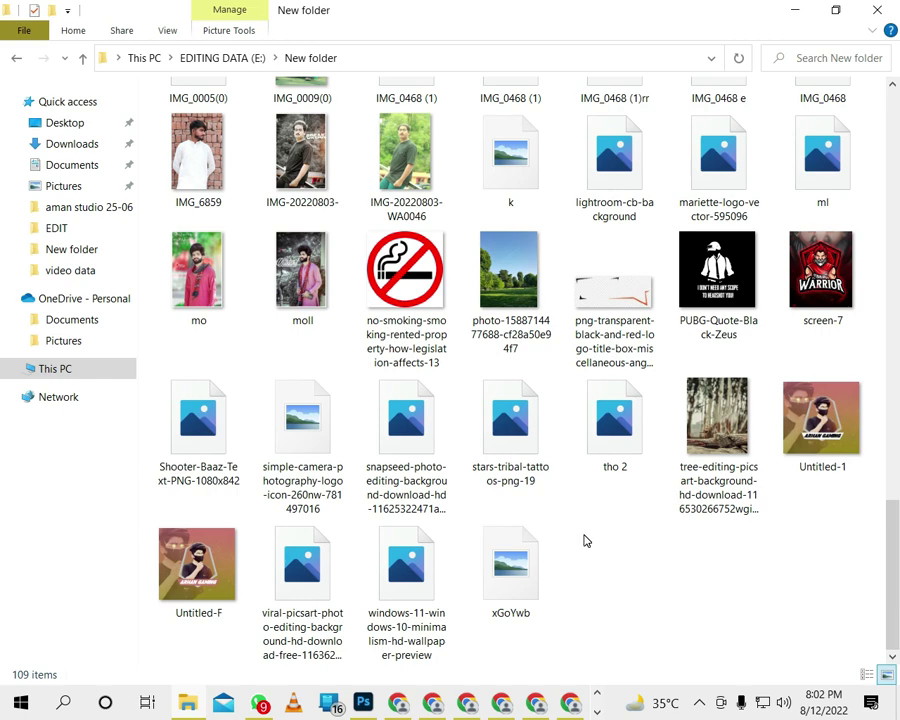
key(Right)
key(Right)
key(Right)
key(Right)
key(Right)
key(Left)
key(Left)
key(Left)
key(Right)
scroll(585, 538, up, 5)
scroll(500, 545, down, 2)
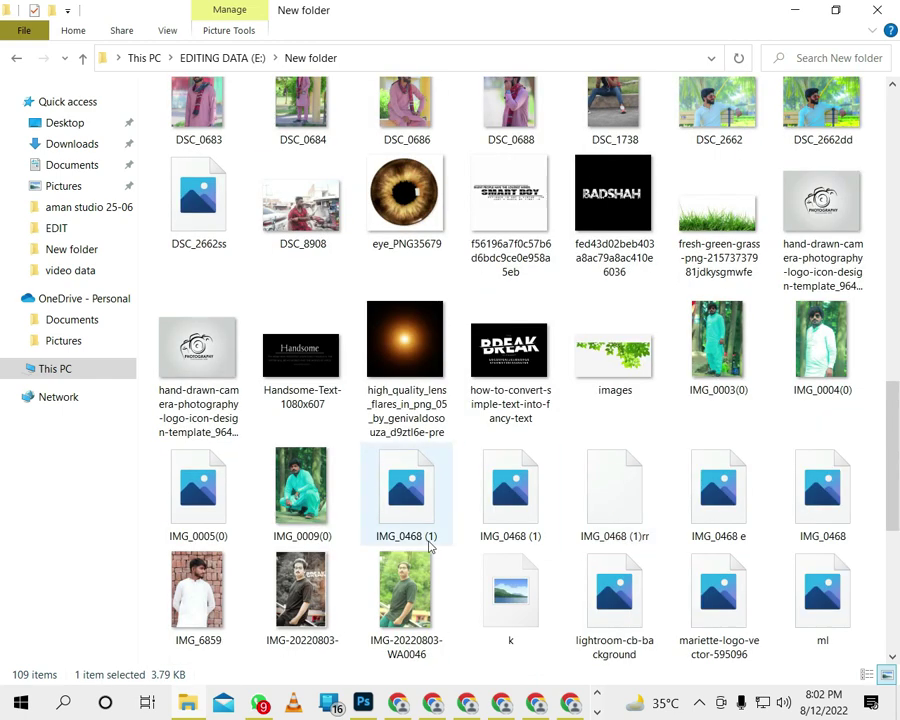
scroll(437, 526, down, 3)
Bring the no-smoking sign into the portrait, shrink it to an icon, and move it lower-left.
mouse_move(391, 322)
mouse_down()
mouse_move(305, 530)
mouse_move(217, 517)
mouse_up()
drag(494, 553, 167, 272)
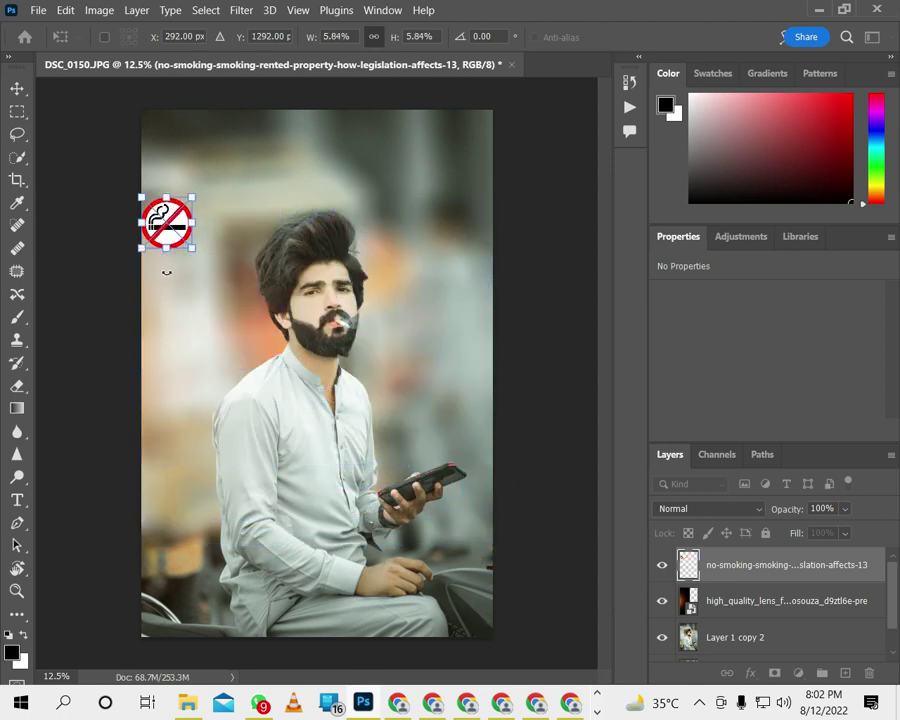
mouse_move(170, 236)
mouse_down()
mouse_move(470, 608)
mouse_move(476, 598)
mouse_move(458, 541)
mouse_move(181, 550)
mouse_up()
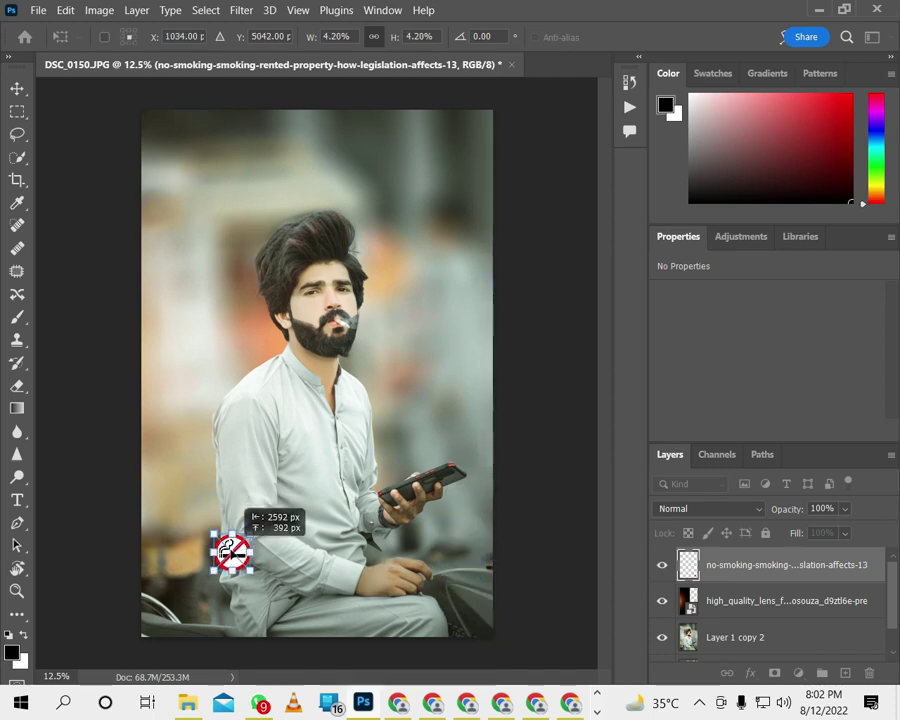
drag(182, 560, 175, 558)
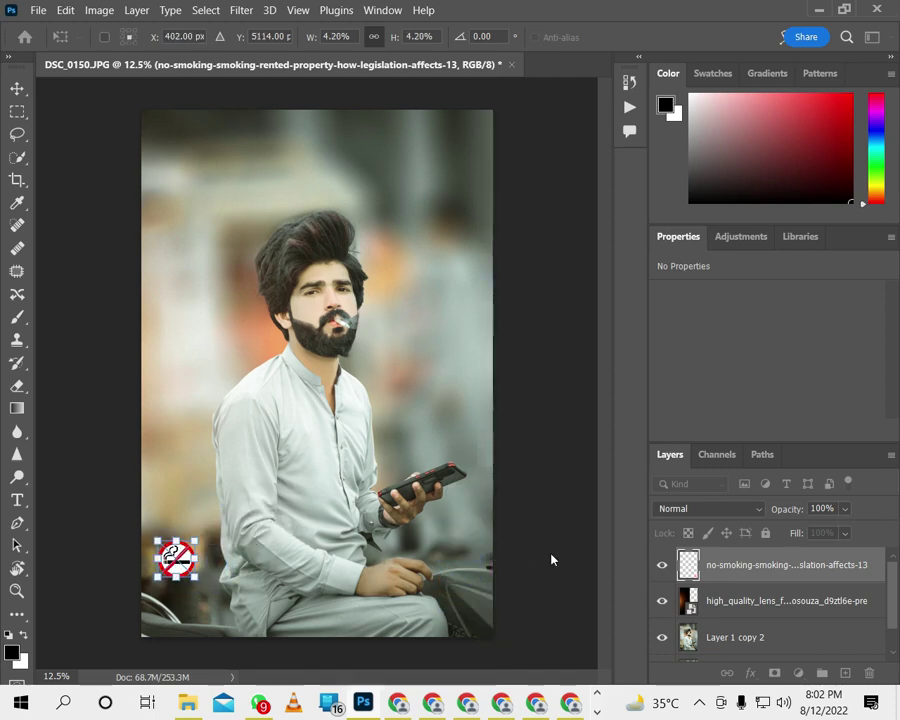
Try Color Dodge and Screen blending on the sign, then settle on Normal and commit.
click(682, 509)
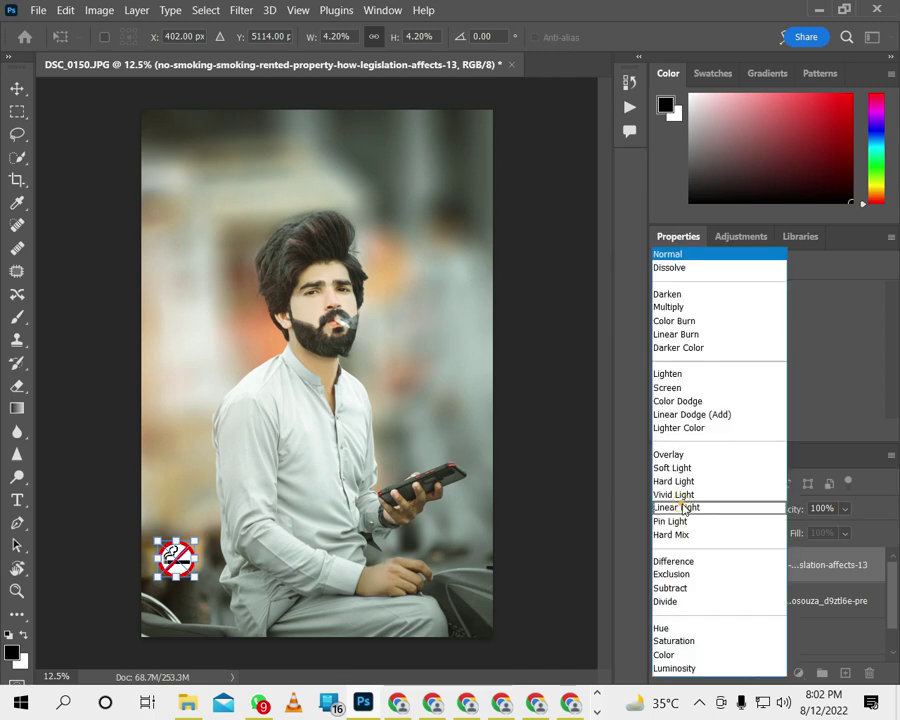
click(692, 402)
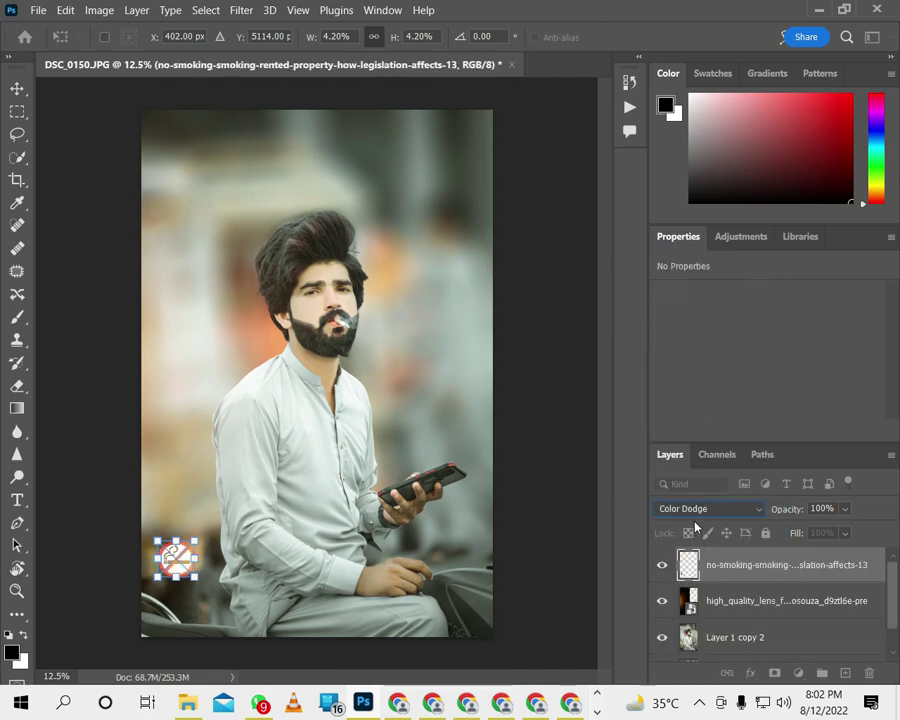
click(700, 509)
click(664, 388)
key(ctrl+z)
click(712, 509)
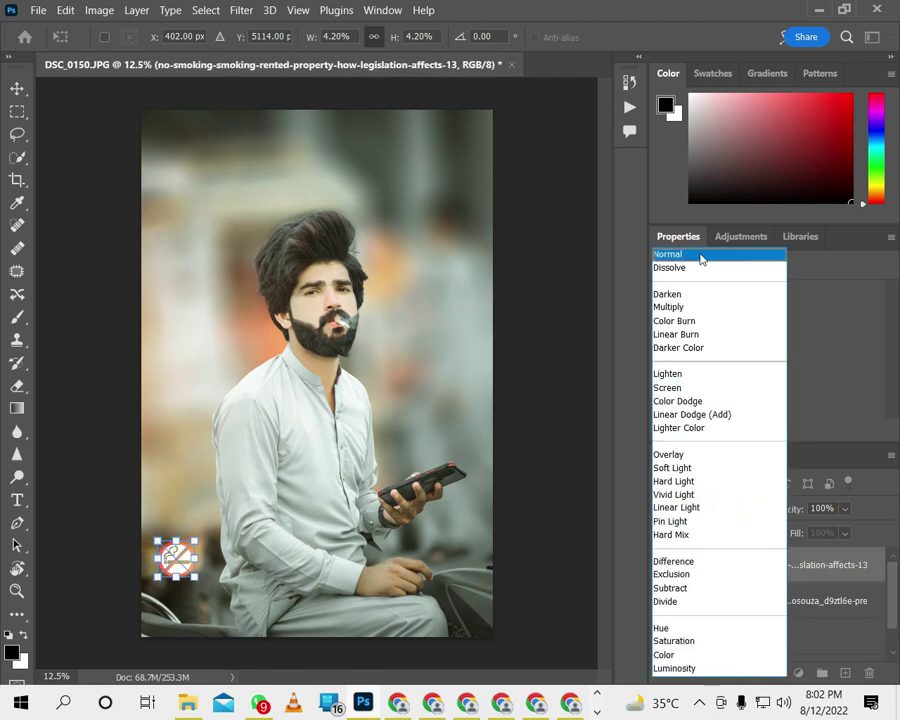
click(701, 258)
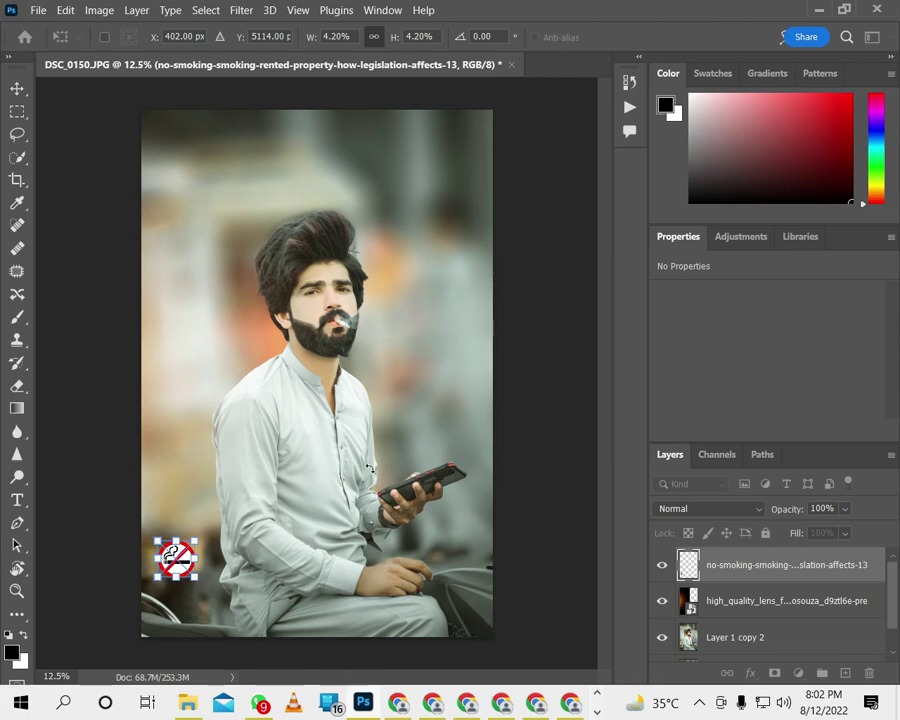
click(766, 601)
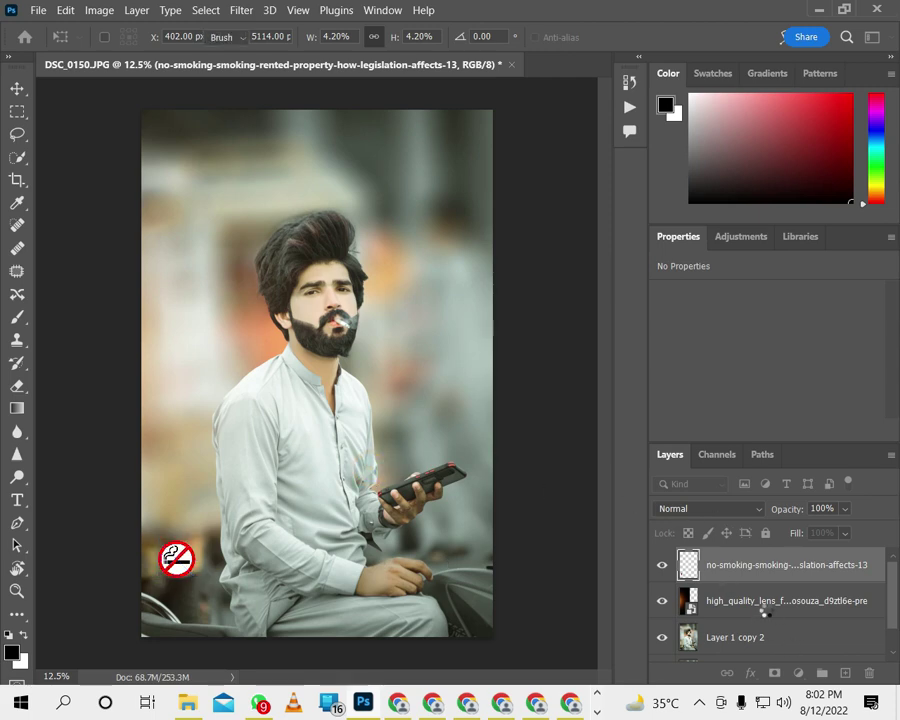
Move the no-smoking sign layer along the bottom edge and back to the lower left.
key(e)
click(735, 570)
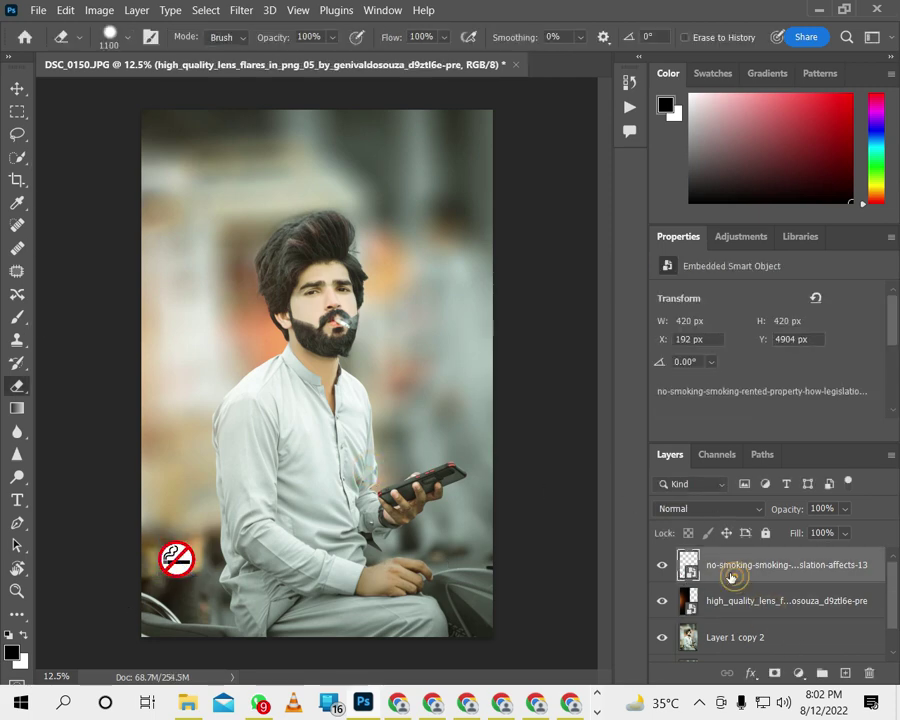
click(16, 90)
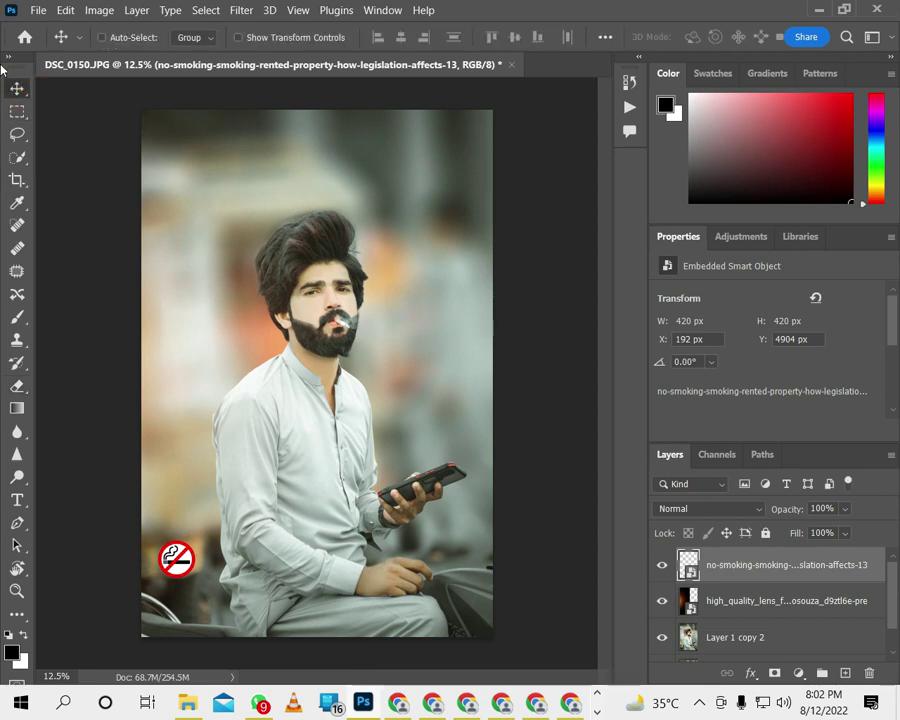
drag(183, 592, 198, 612)
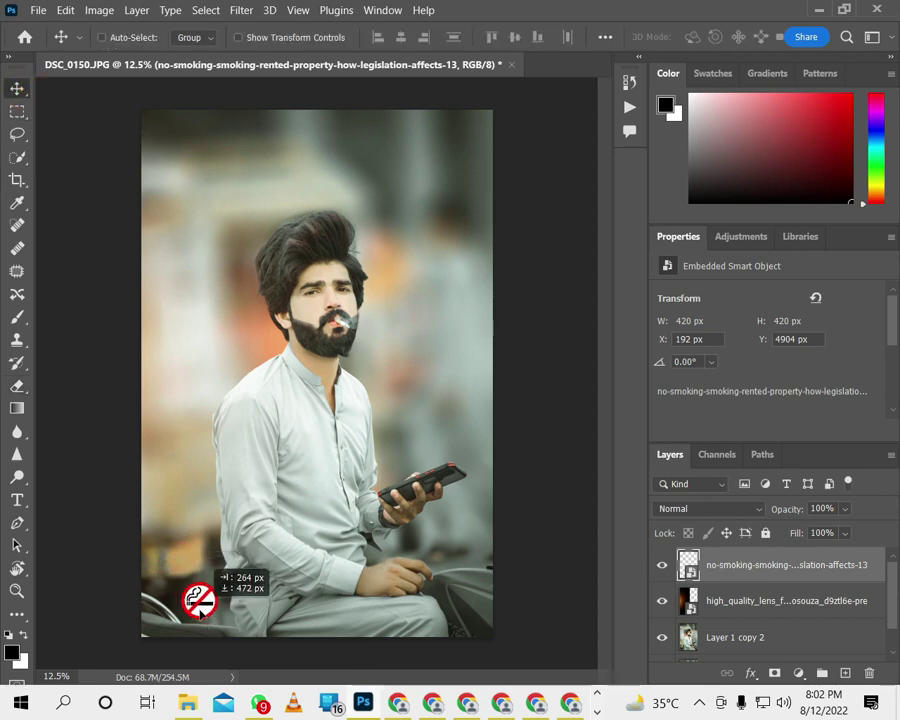
drag(198, 612, 475, 614)
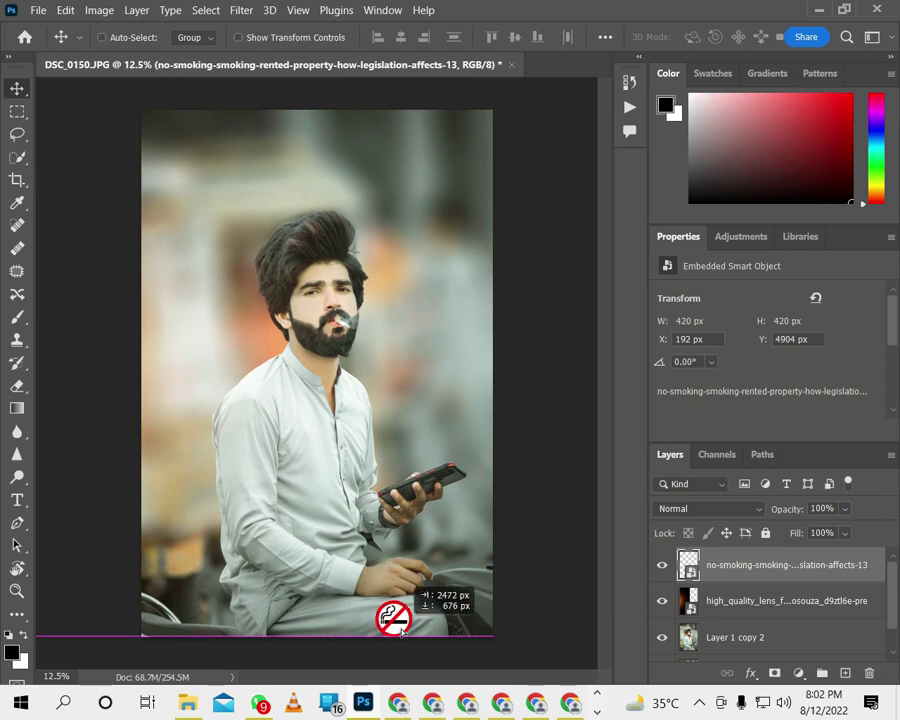
drag(472, 614, 470, 610)
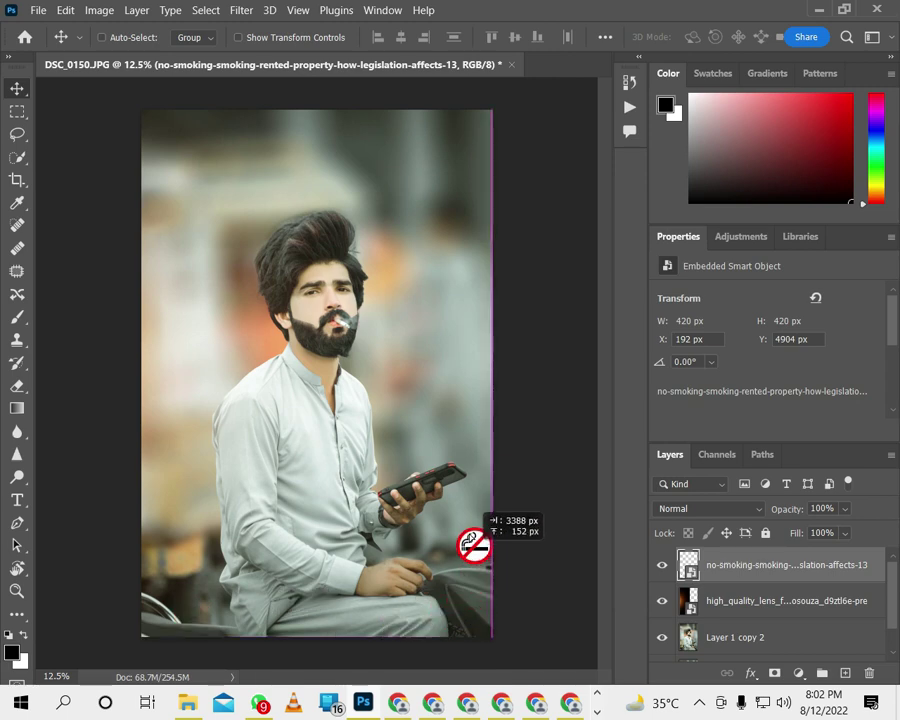
mouse_move(470, 612)
mouse_down()
mouse_move(296, 280)
mouse_move(177, 369)
mouse_move(163, 567)
mouse_up()
Resize the sign with Free Transform and nudge it into place at the lower left.
key(ctrl+t)
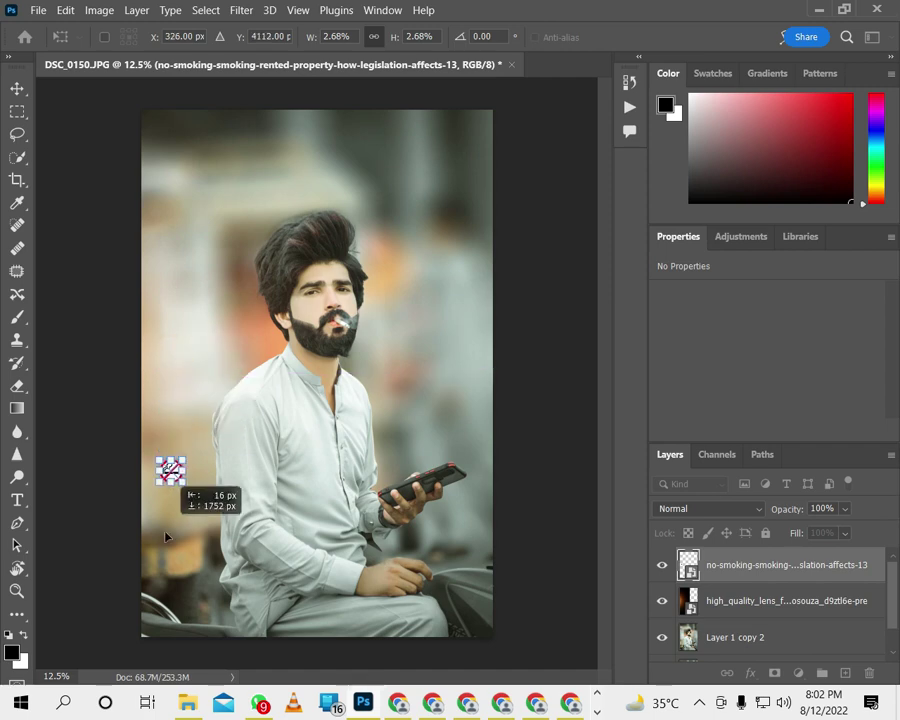
key(Return)
drag(163, 567, 199, 559)
key(alt+Tab)
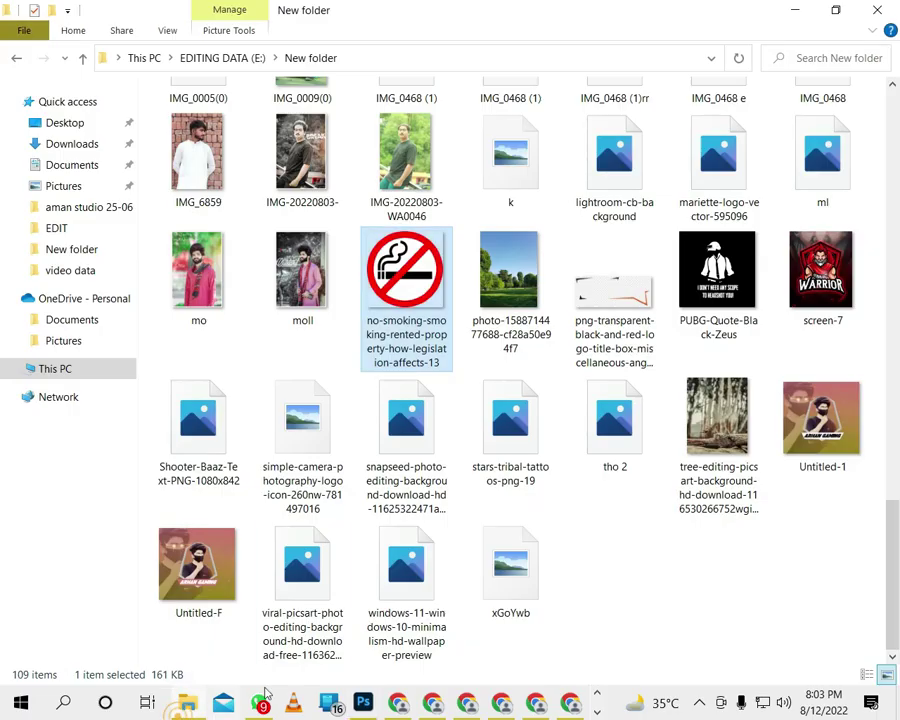
Drag the dark ember-particle image from the New folder into the Photoshop portrait.
scroll(480, 515, up, 3)
scroll(506, 472, up, 3)
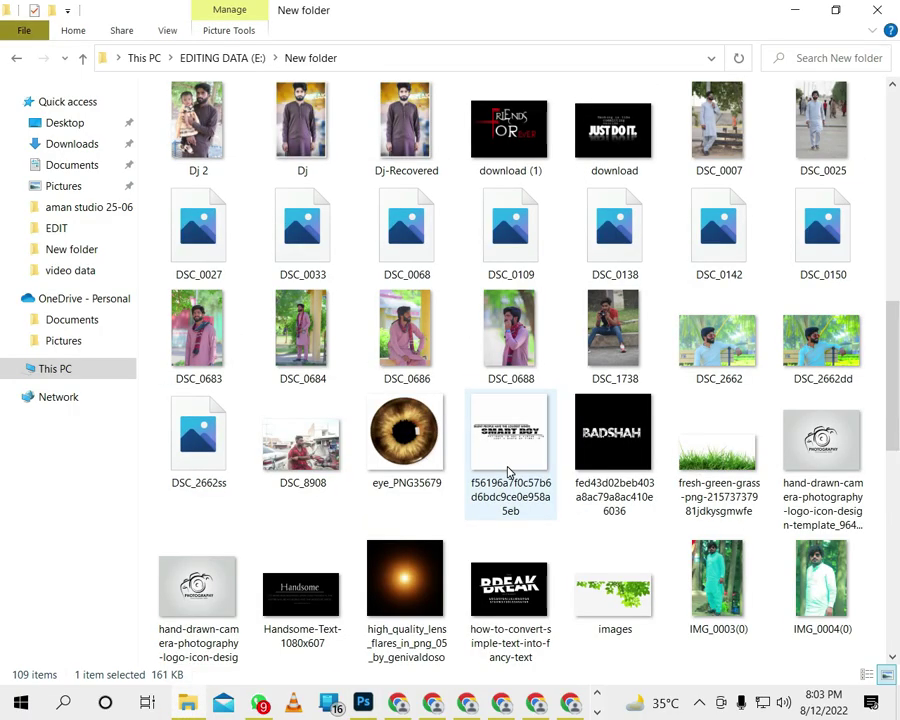
scroll(510, 470, up, 3)
scroll(515, 472, up, 3)
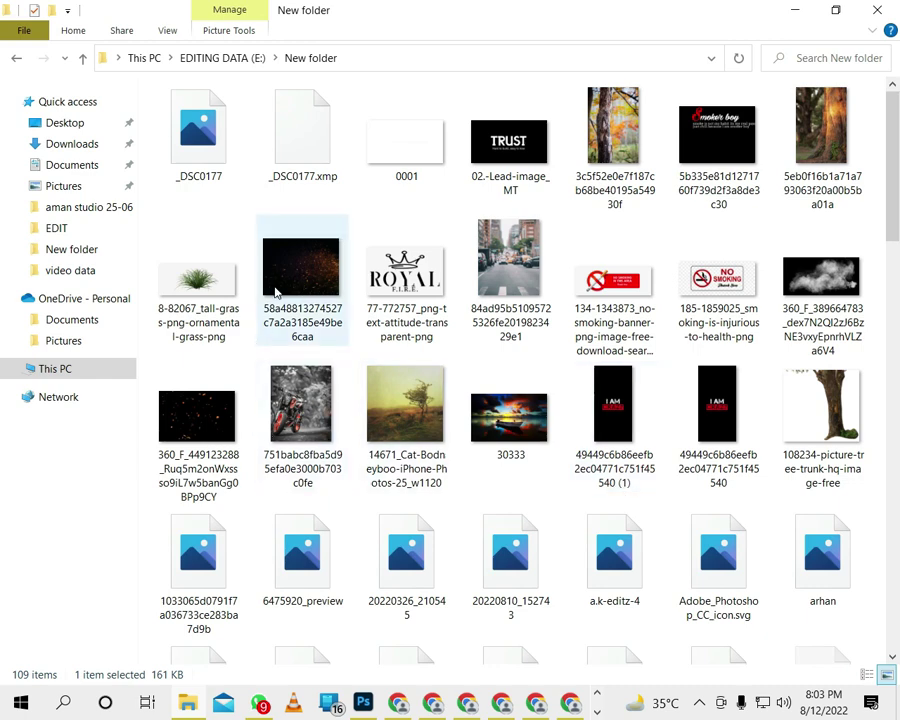
drag(277, 291, 372, 692)
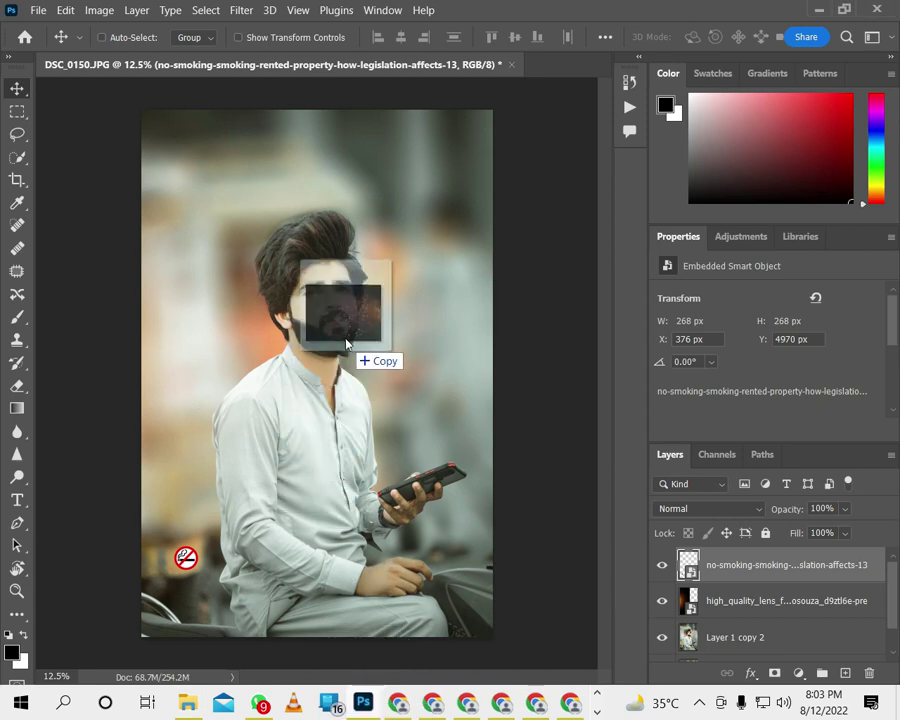
drag(372, 692, 348, 335)
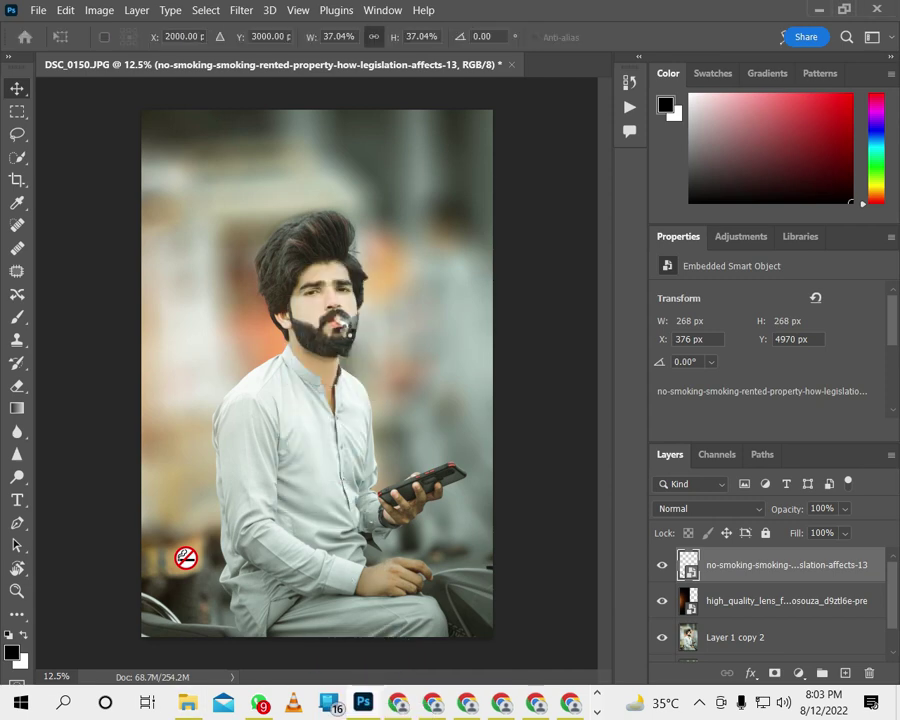
Shrink the particle image onto the man's mouth and blend it with Screen mode.
mouse_move(490, 500)
mouse_down()
mouse_move(322, 378)
mouse_move(283, 290)
mouse_up()
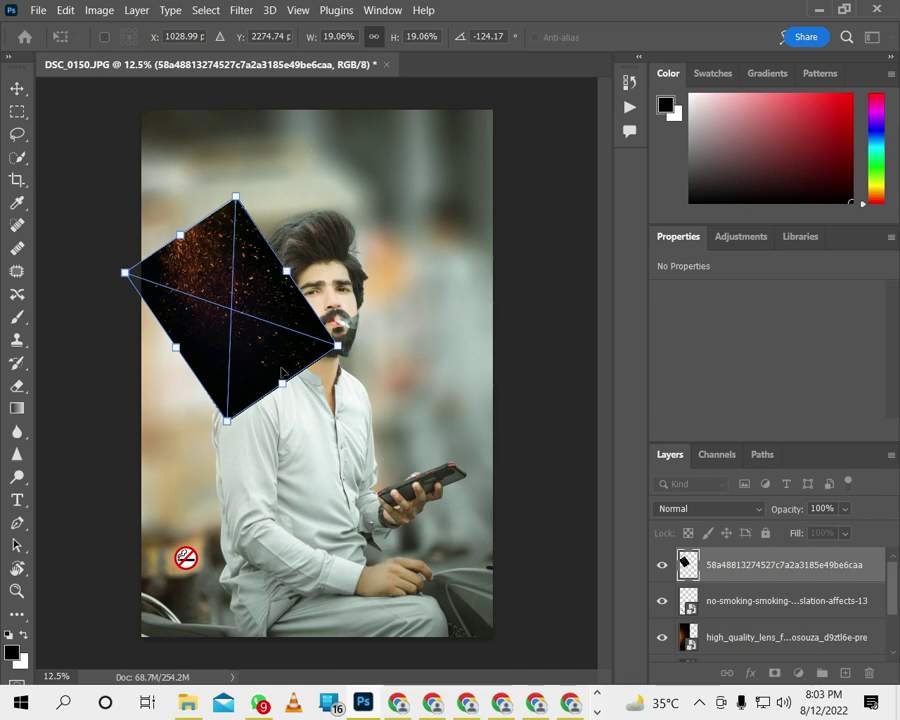
drag(282, 373, 419, 402)
mouse_move(366, 452)
mouse_down()
mouse_move(362, 297)
mouse_move(358, 354)
mouse_up()
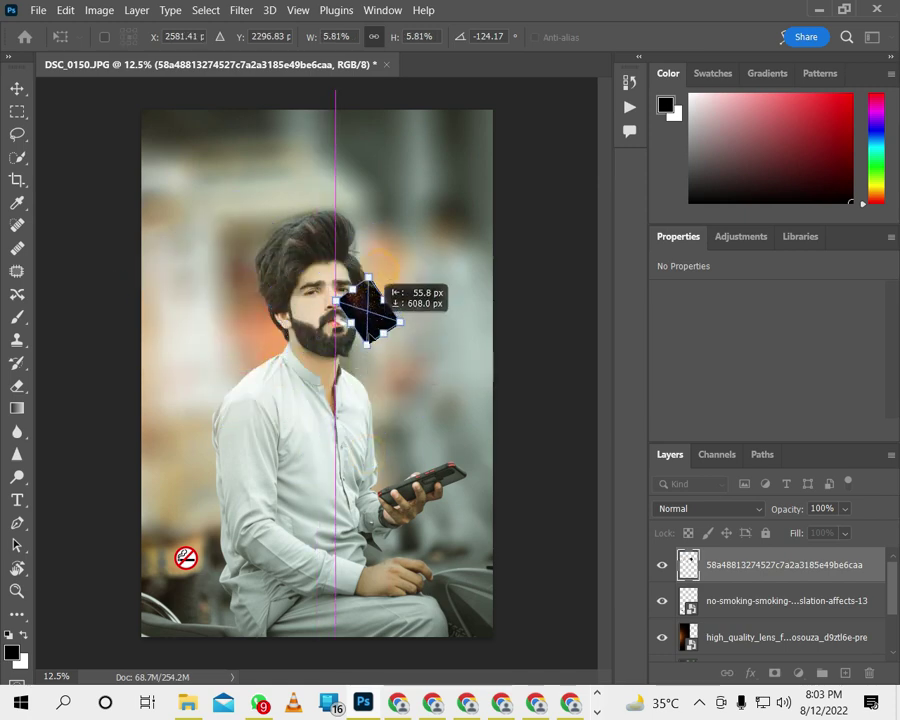
click(679, 508)
click(693, 306)
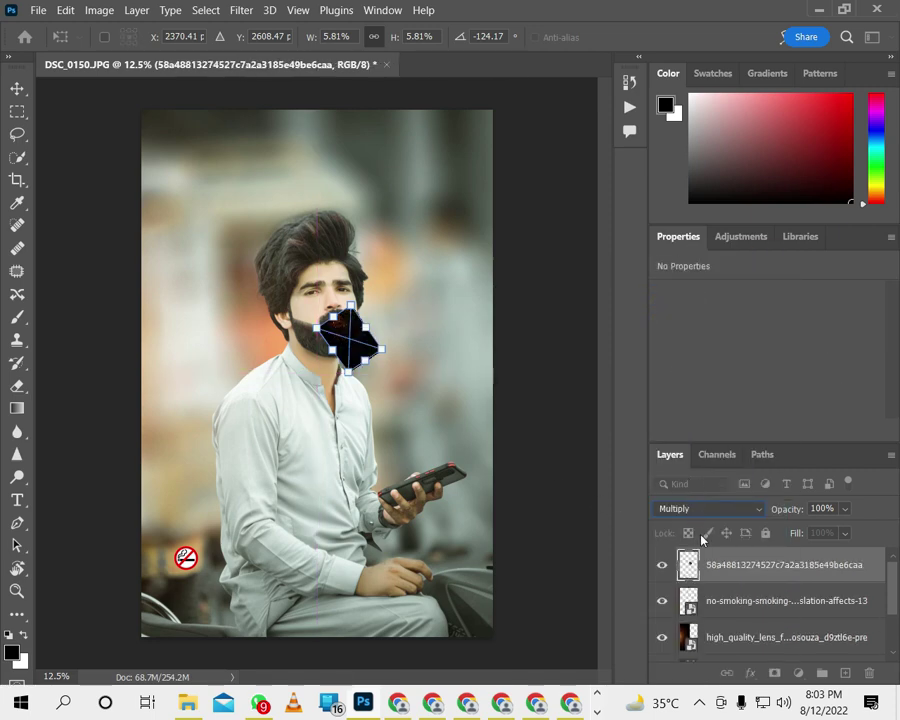
click(700, 509)
click(683, 389)
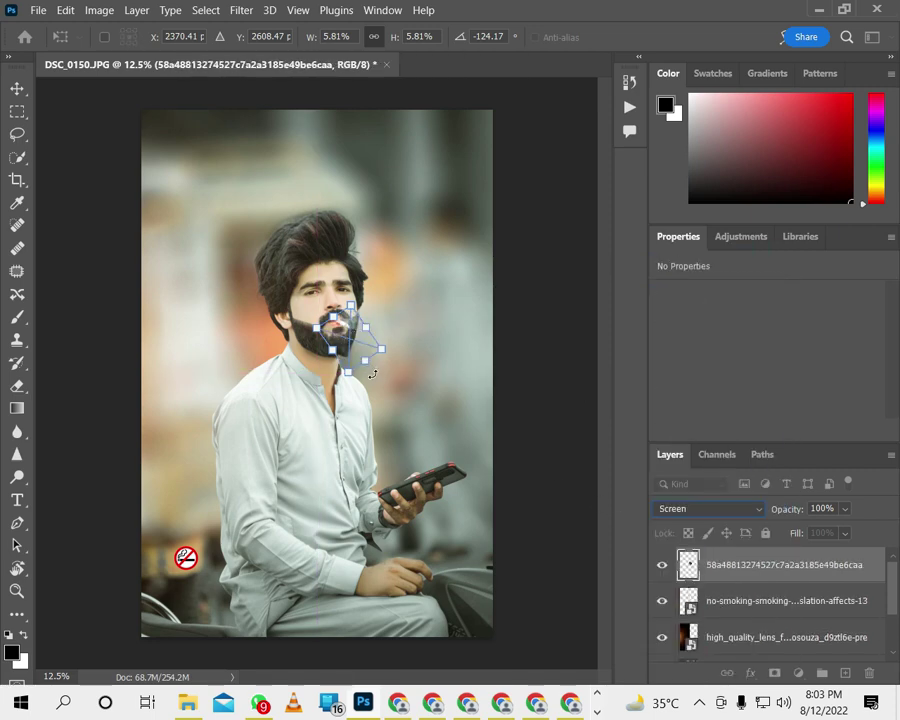
drag(349, 365, 350, 370)
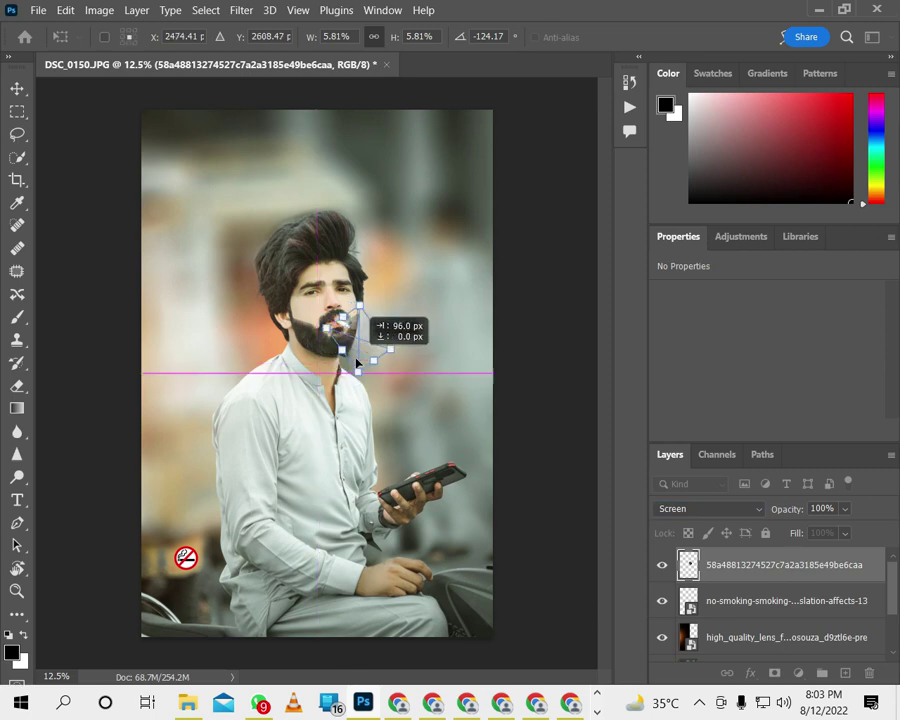
Resize the cigarette overlay smaller and position it in the man's mouth.
drag(357, 371, 358, 344)
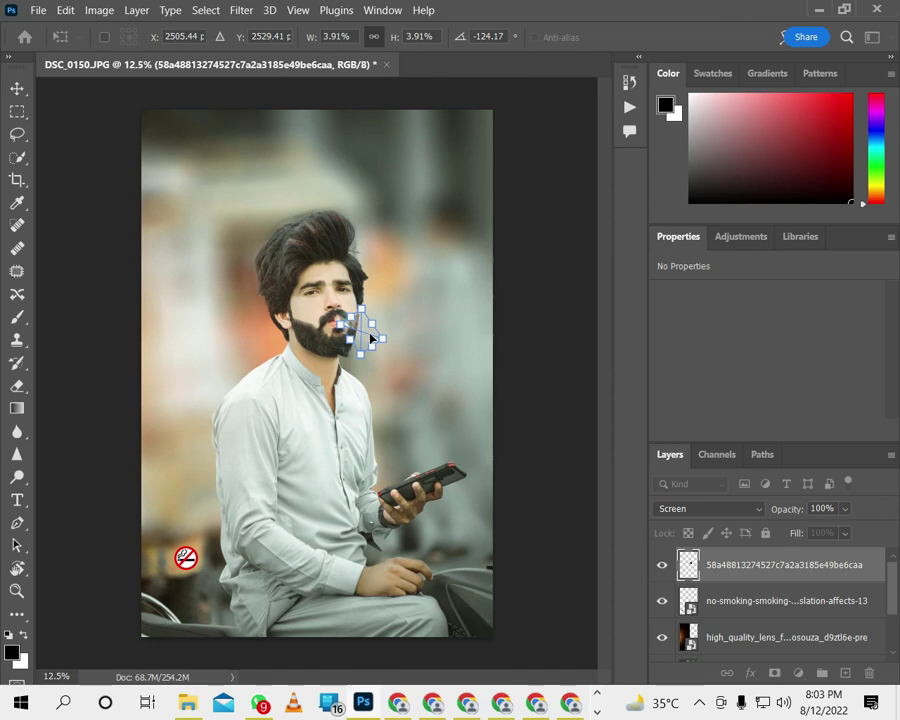
drag(377, 340, 356, 339)
key(Return)
key(ctrl+plus)
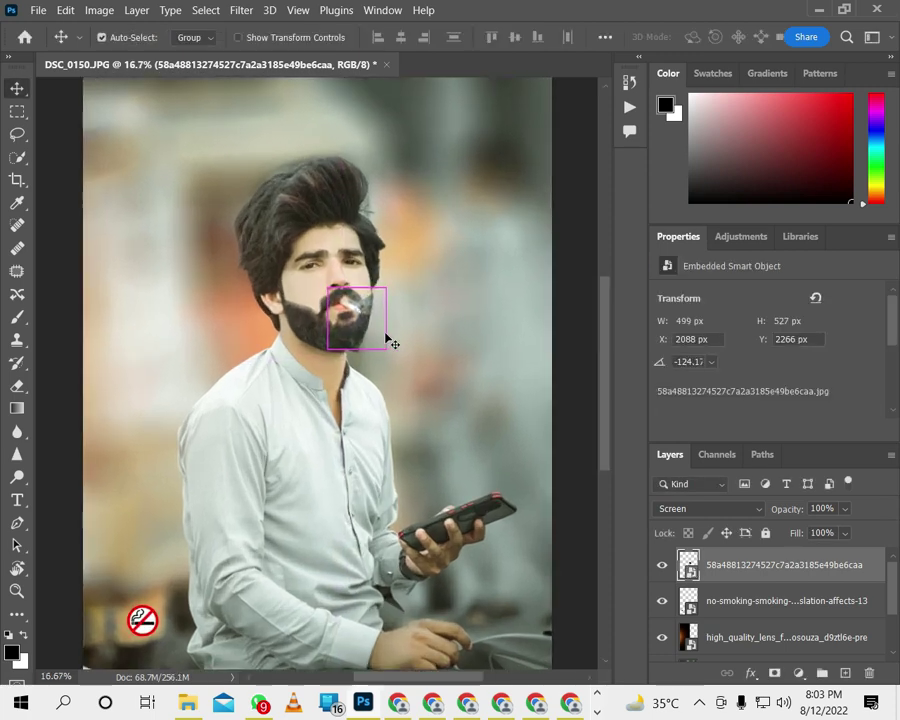
key(ctrl+plus)
mouse_move(398, 287)
mouse_down()
mouse_move(409, 293)
mouse_move(398, 278)
mouse_move(422, 307)
mouse_up()
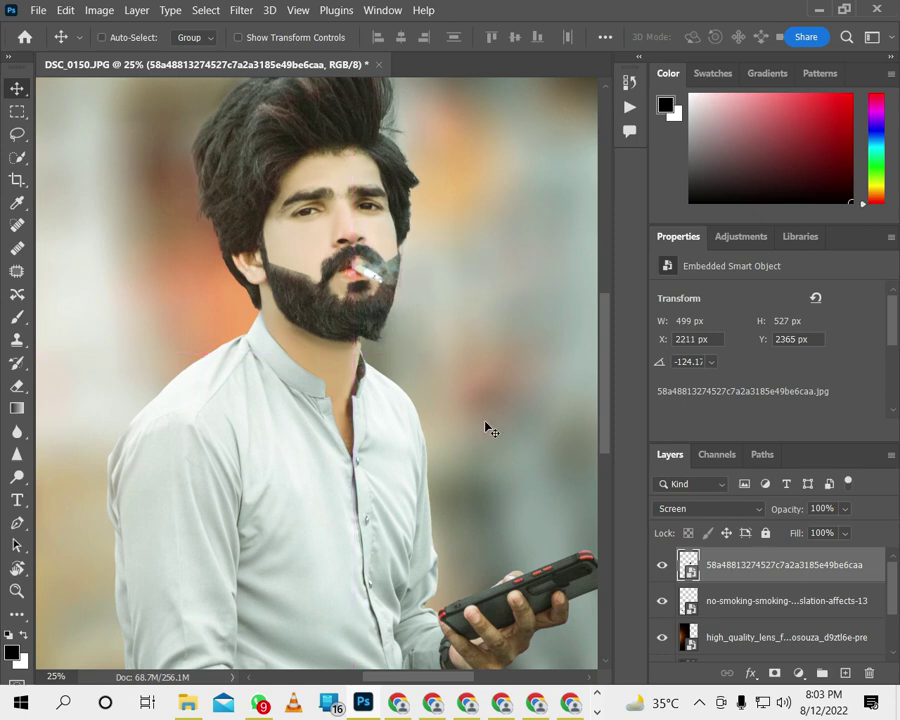
key(ctrl+minus)
key(ctrl+minus)
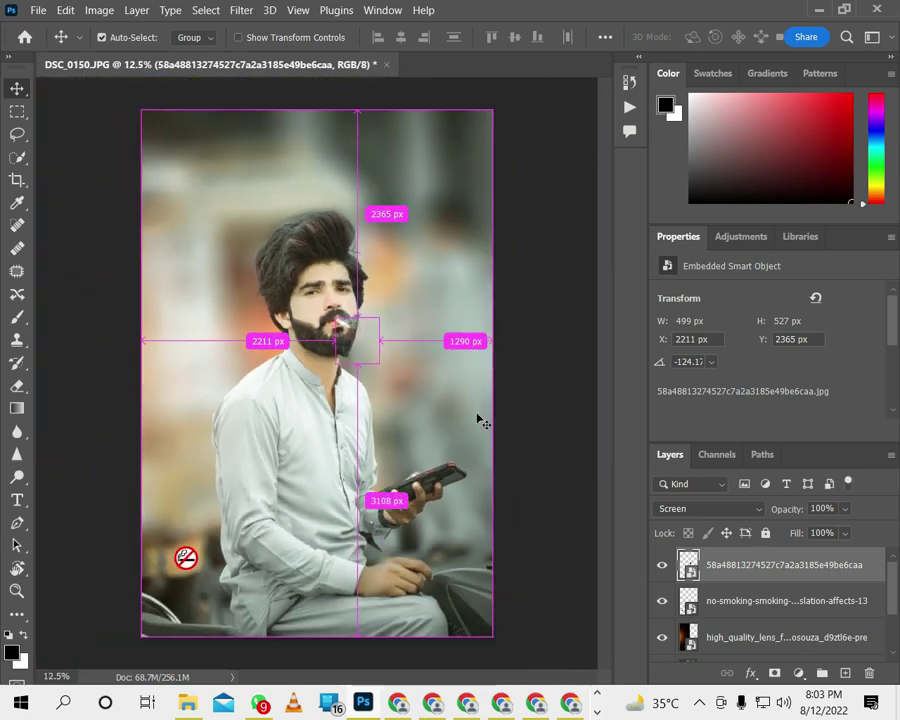
key(ctrl+minus)
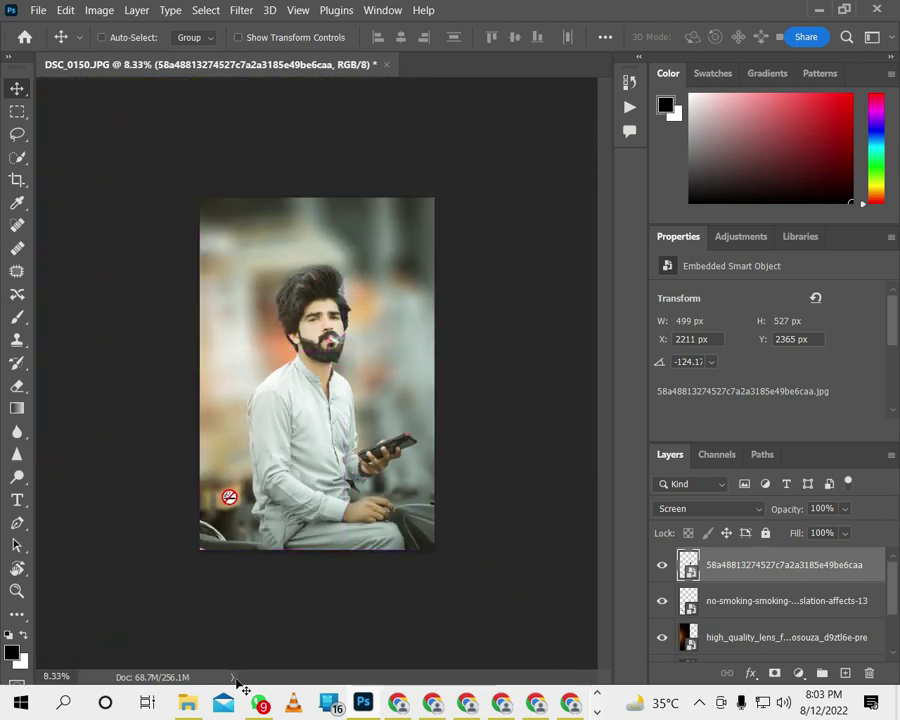
Drag the smoke cloud image from the source folder into the portrait.
click(190, 703)
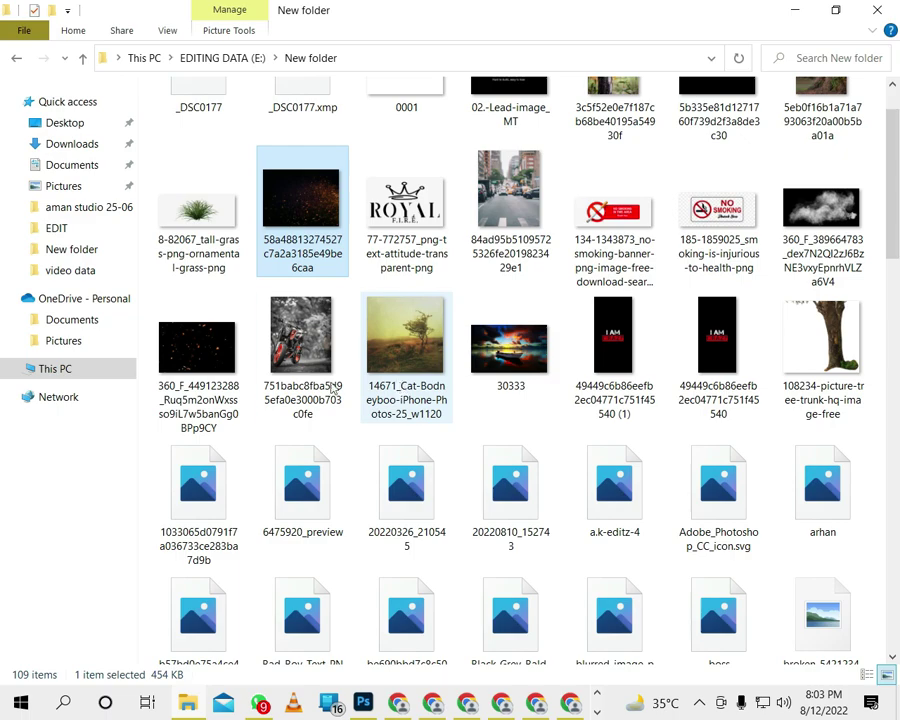
drag(820, 210, 366, 573)
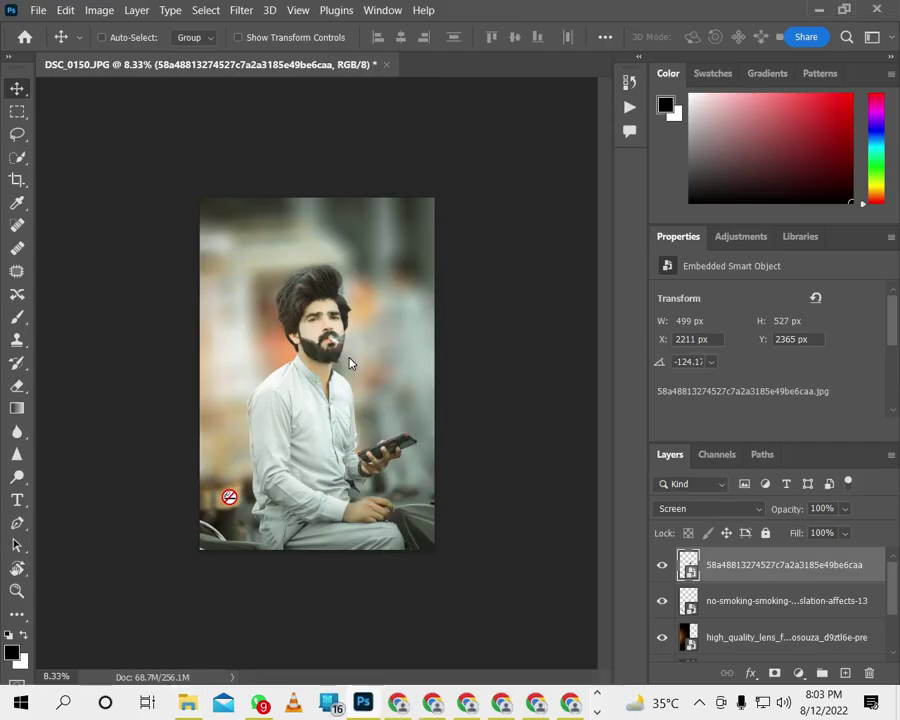
drag(366, 573, 348, 362)
key(ctrl+plus)
key(ctrl+plus)
key(ctrl+plus)
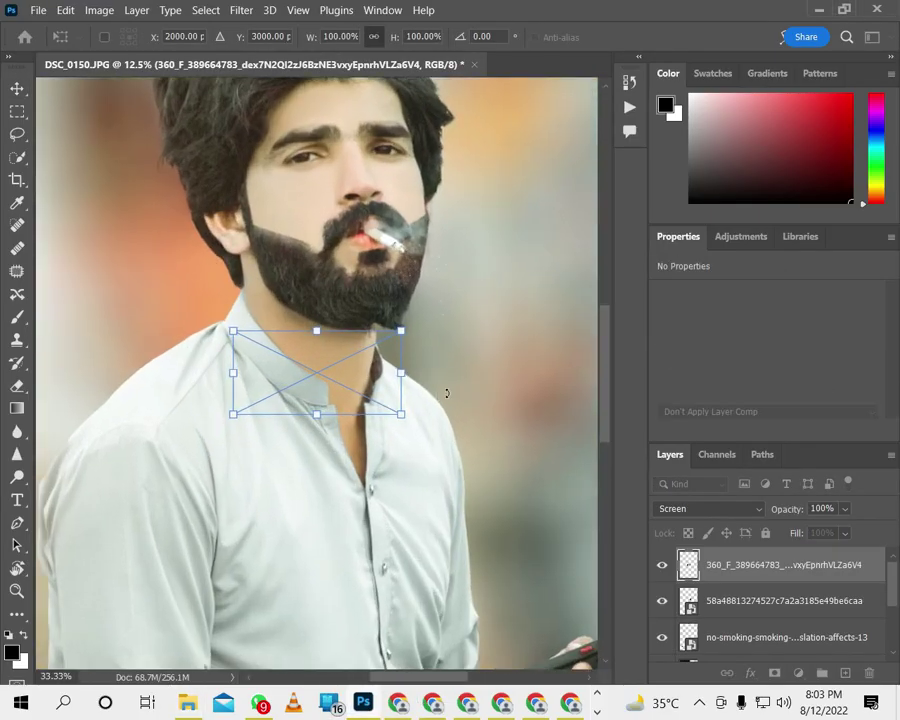
Rotate the smoke cloud away from the mouth and raise it to the lips.
mouse_move(444, 396)
mouse_down()
mouse_move(349, 456)
mouse_move(475, 333)
mouse_up()
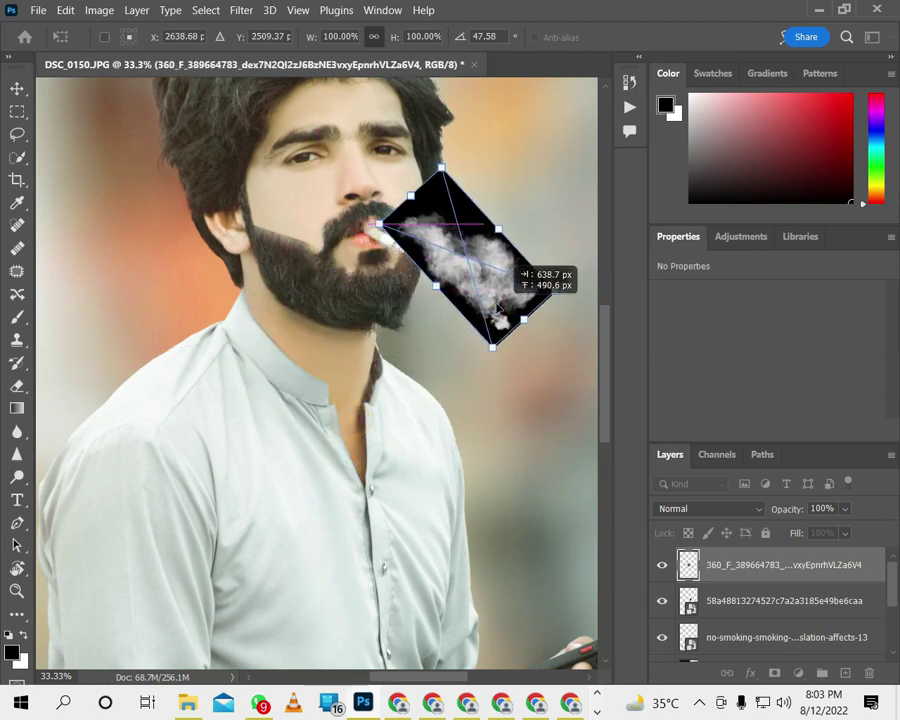
click(675, 508)
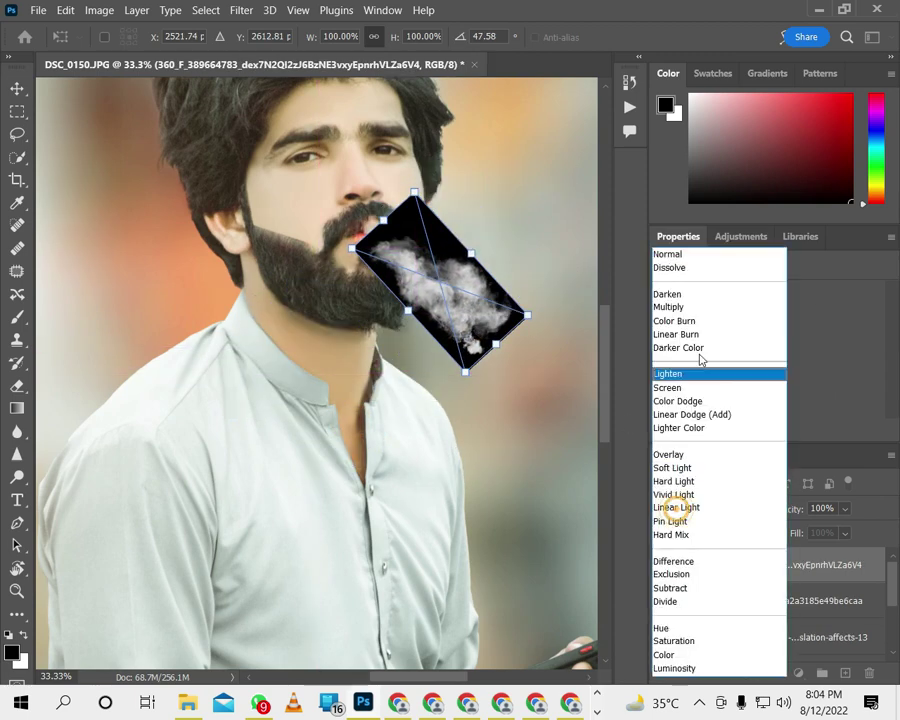
key(Escape)
click(690, 508)
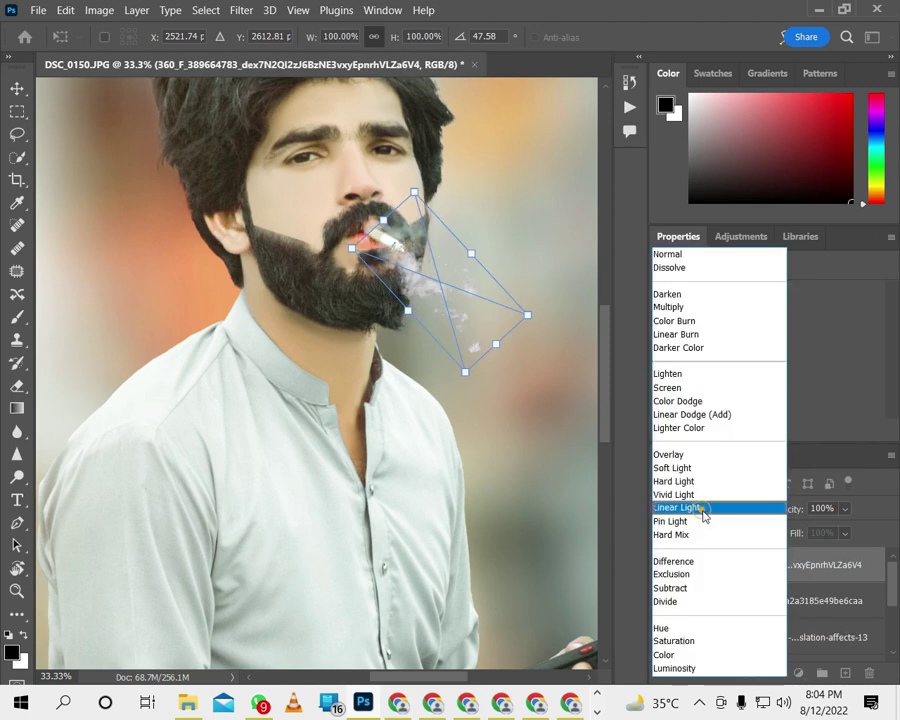
click(670, 388)
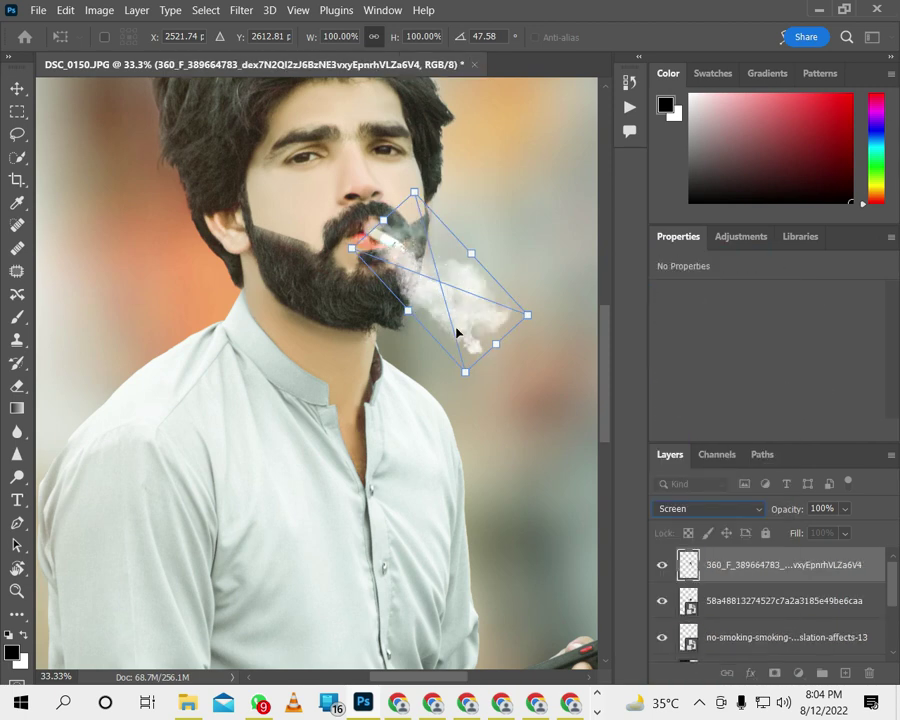
click(688, 510)
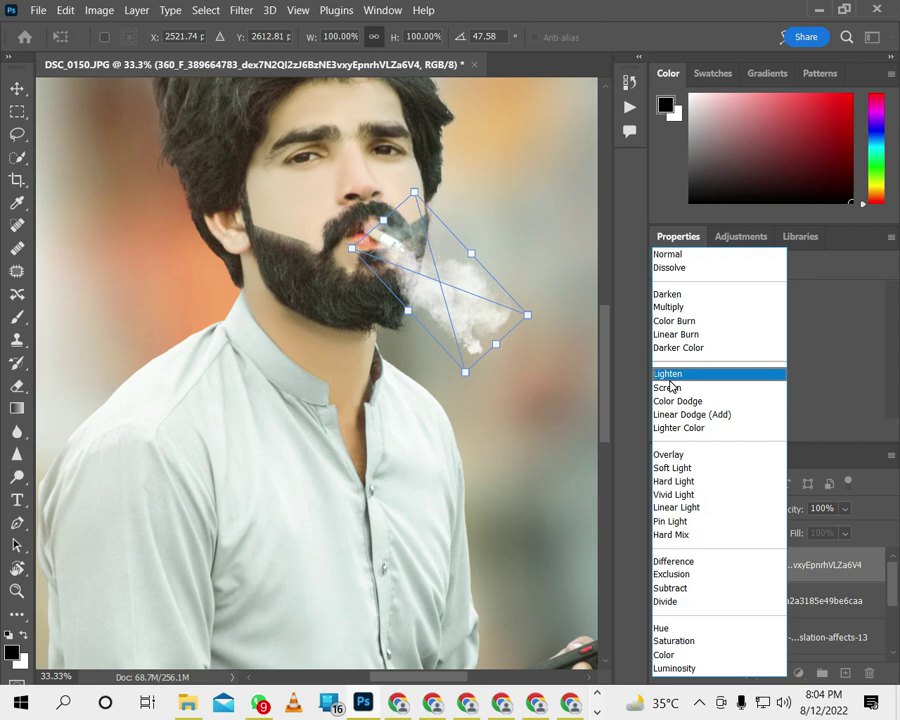
click(668, 375)
drag(487, 323, 498, 323)
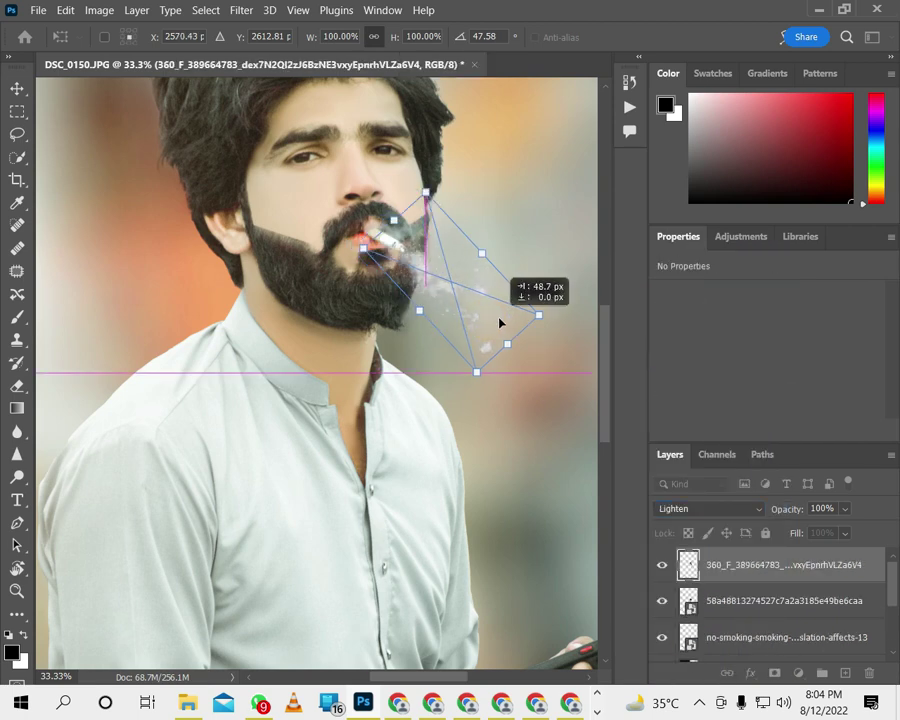
drag(498, 323, 501, 313)
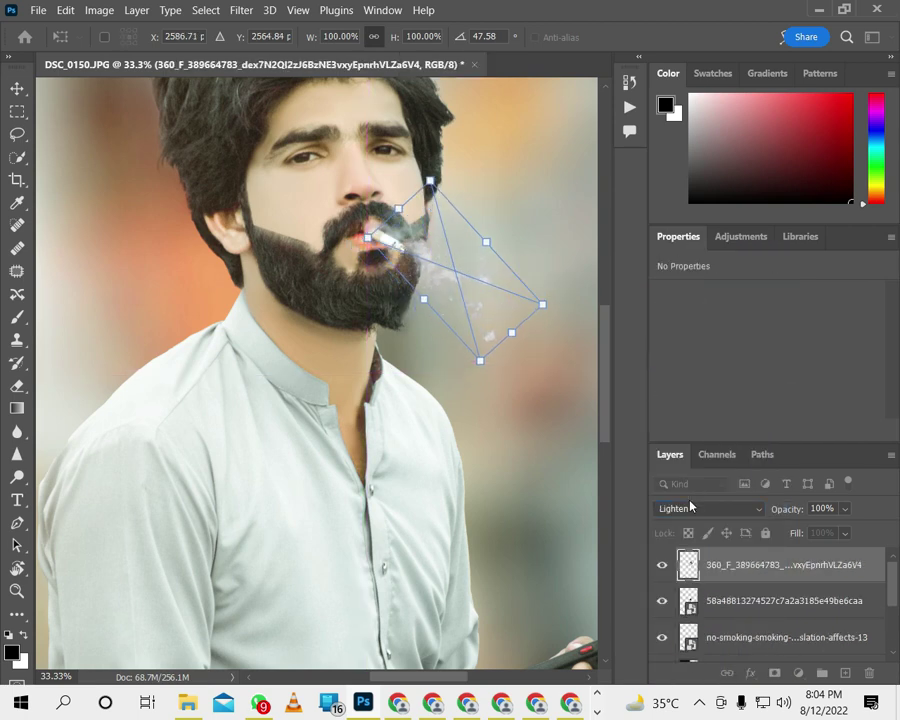
Set the smoke layer to Screen, Fill 77% and Opacity 73%, and commit it.
click(700, 509)
click(683, 388)
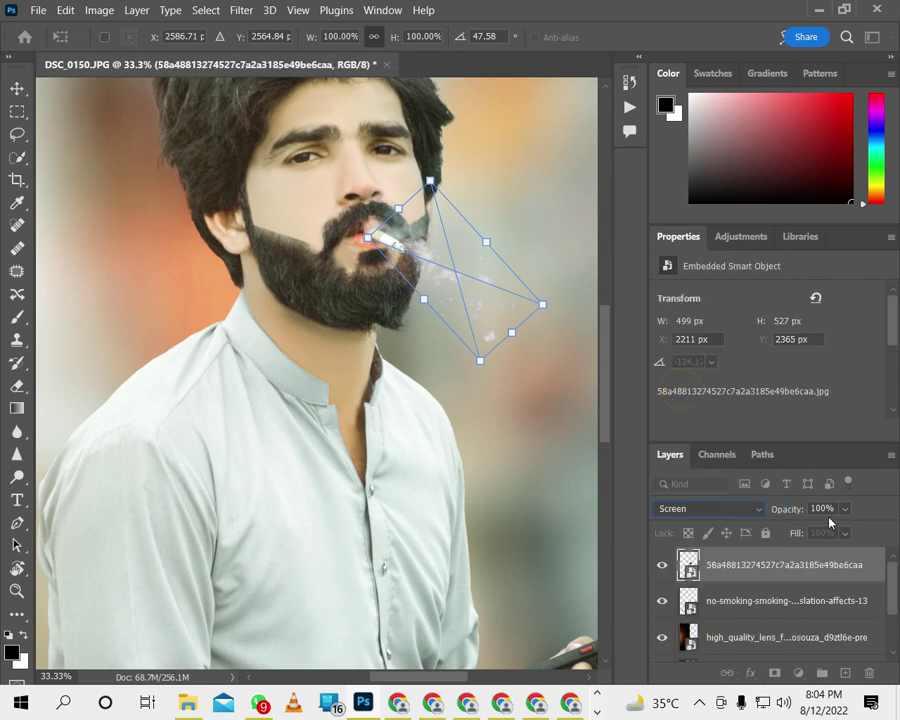
click(840, 533)
drag(845, 553, 840, 532)
click(844, 509)
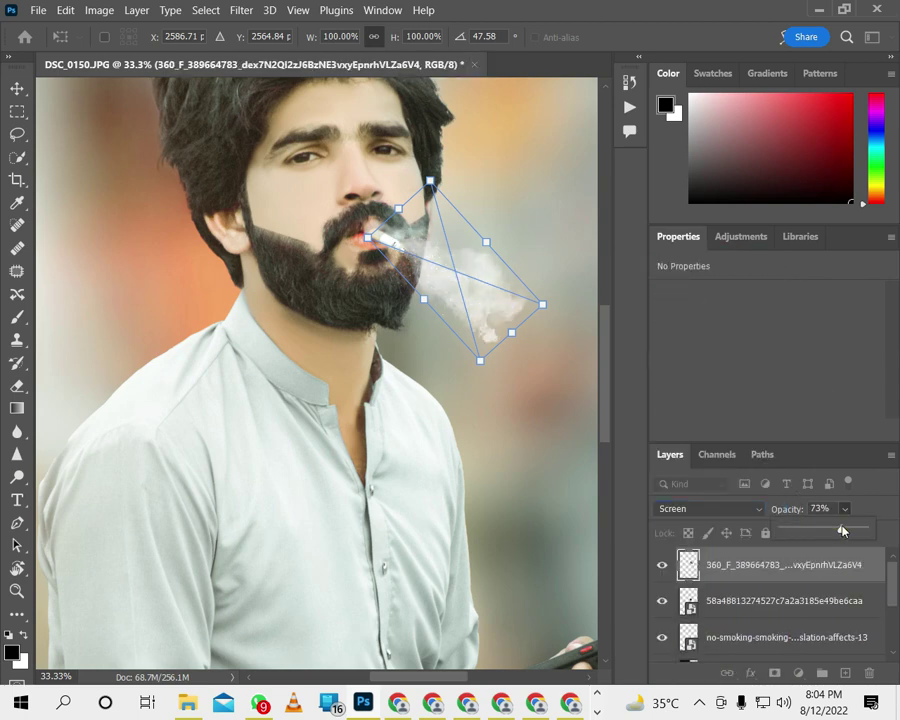
key(ctrl+minus)
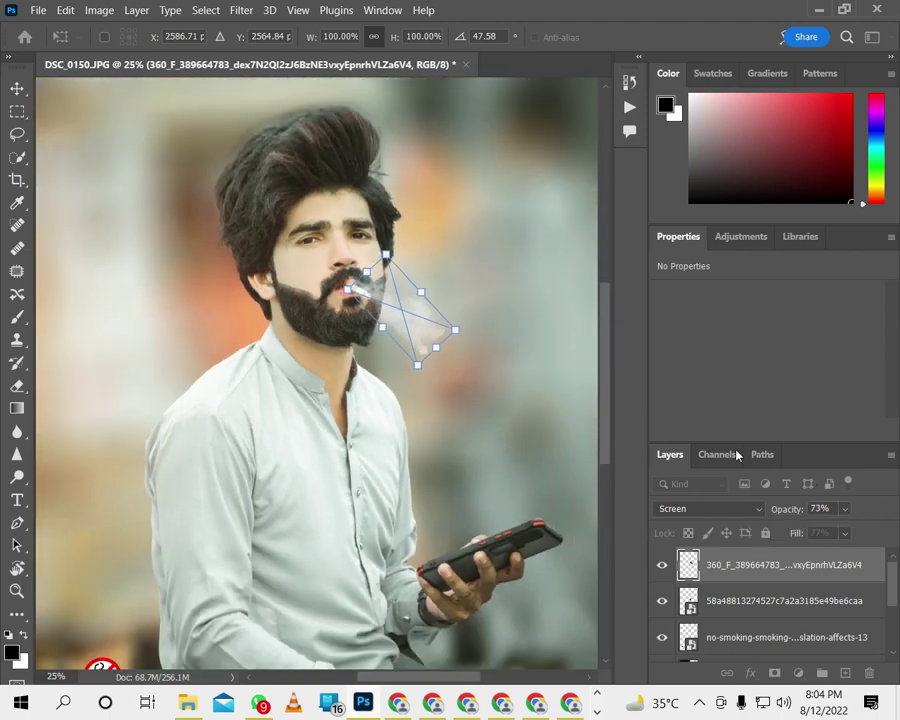
key(ctrl+minus)
click(715, 641)
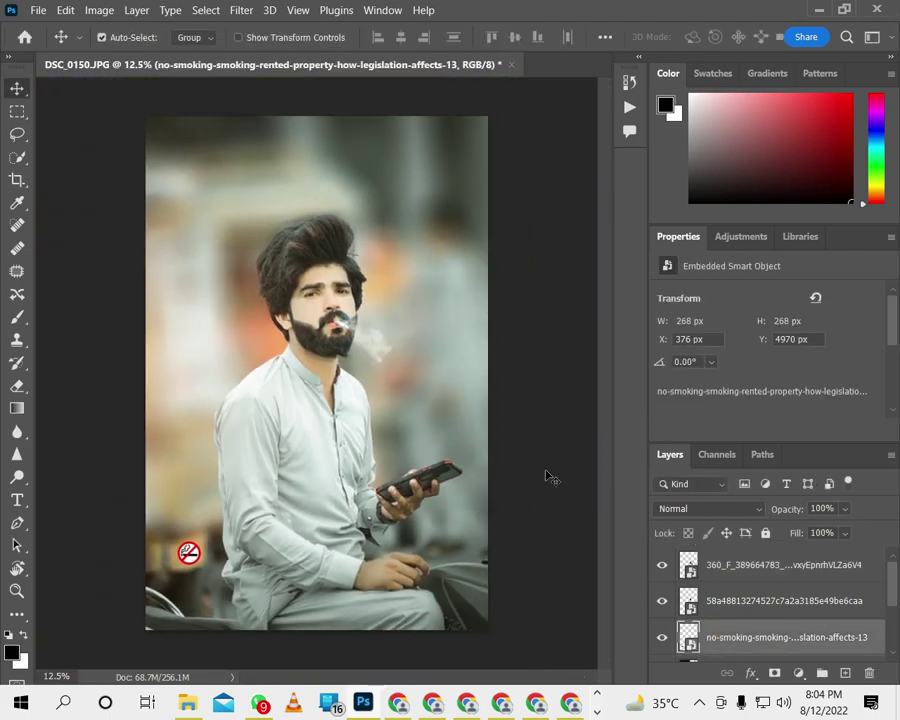
Shift the no-smoking sign slightly left and reposition the smoke beside the mouth.
key(ctrl+minus)
key(ctrl+plus)
key(ctrl+plus)
key(ctrl+plus)
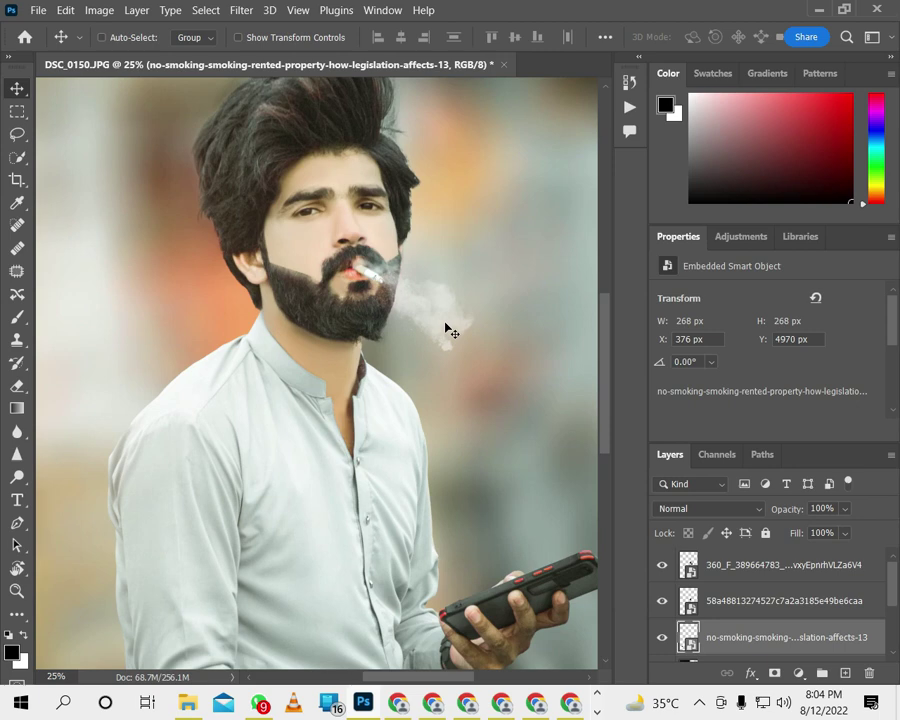
drag(434, 325, 410, 328)
click(748, 570)
mouse_move(456, 352)
mouse_down()
mouse_move(440, 345)
mouse_move(422, 357)
mouse_up()
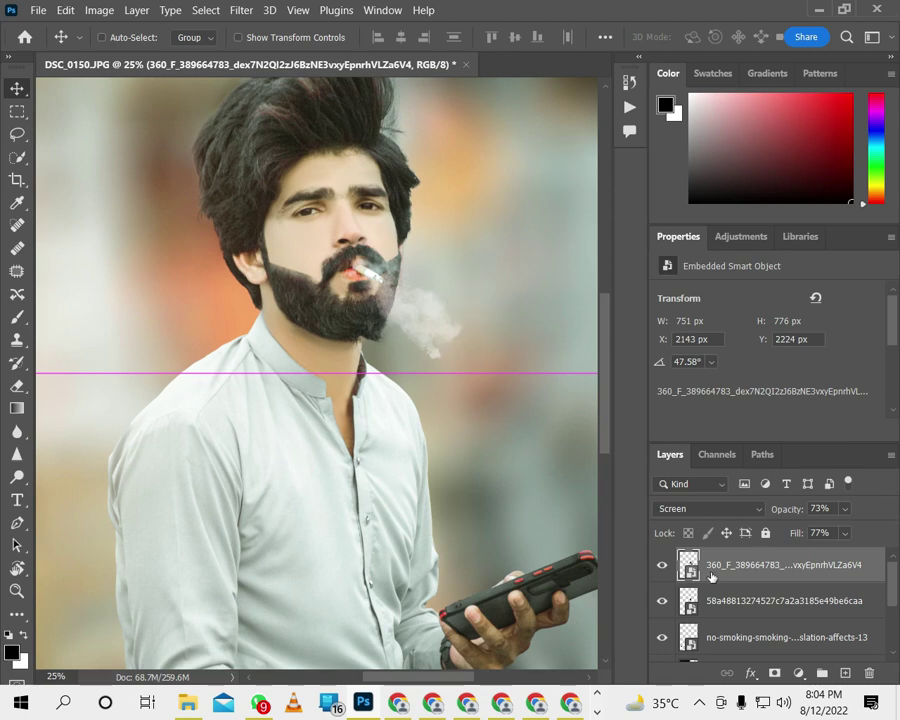
Move the cigarette layer above the smoke layer and toggle it to compare.
drag(737, 600, 731, 566)
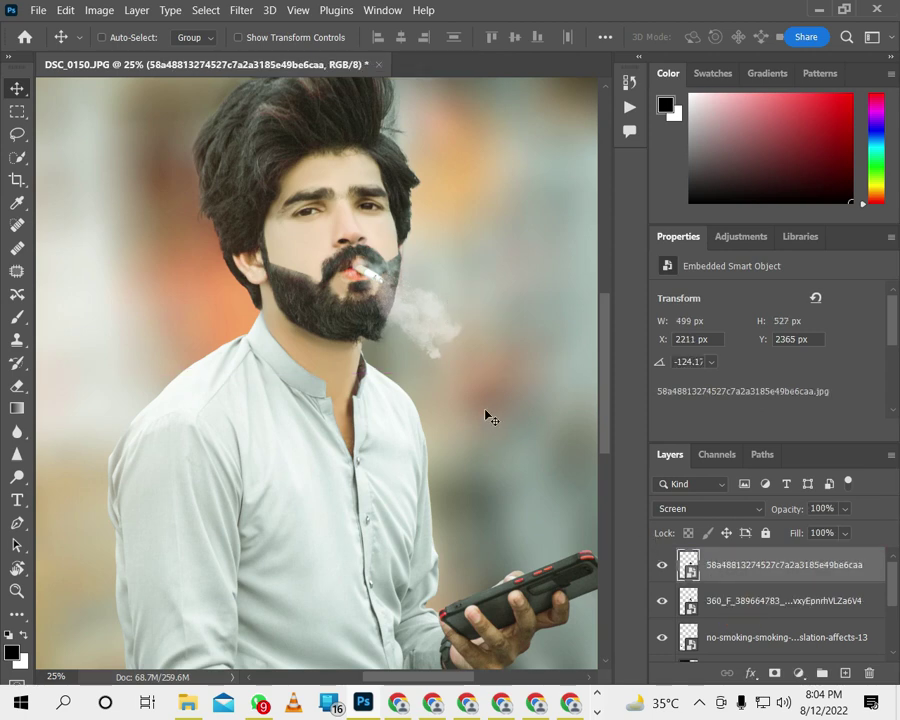
key(ctrl+minus)
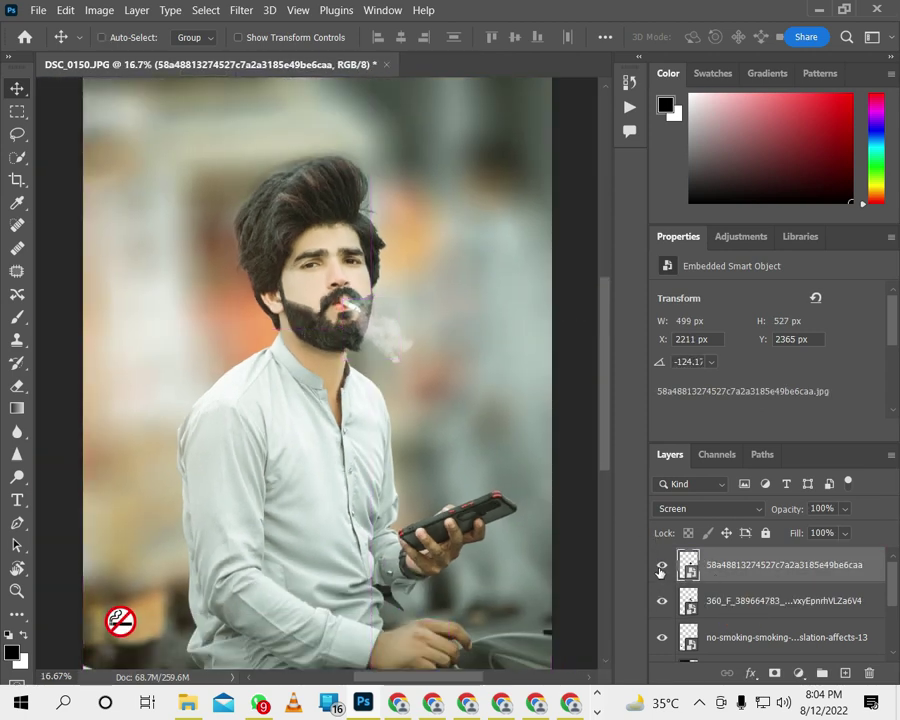
click(660, 570)
key(ctrl+minus)
key(ctrl+minus)
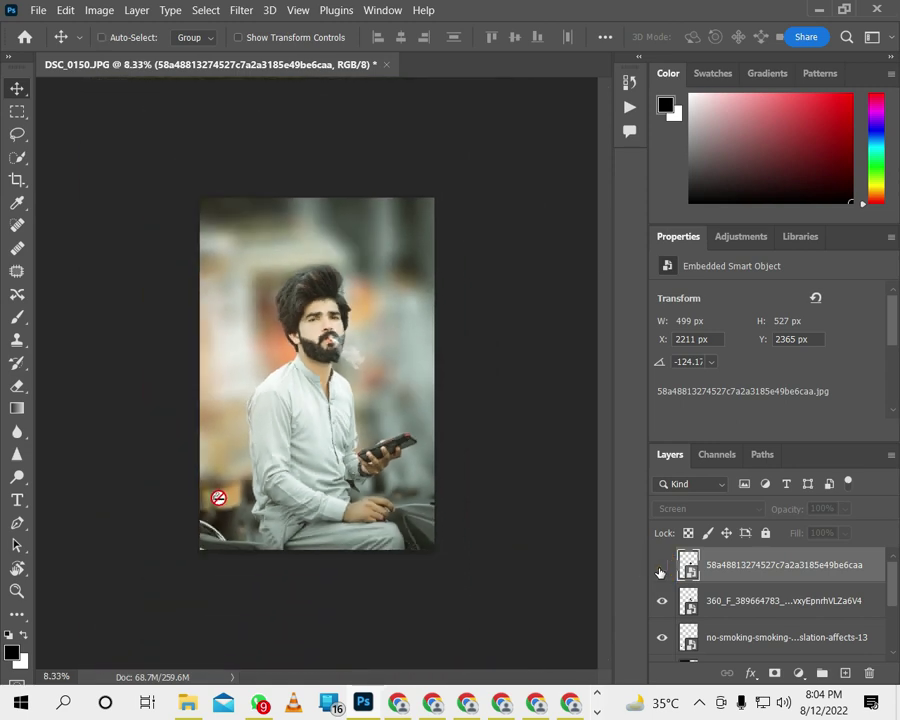
click(660, 570)
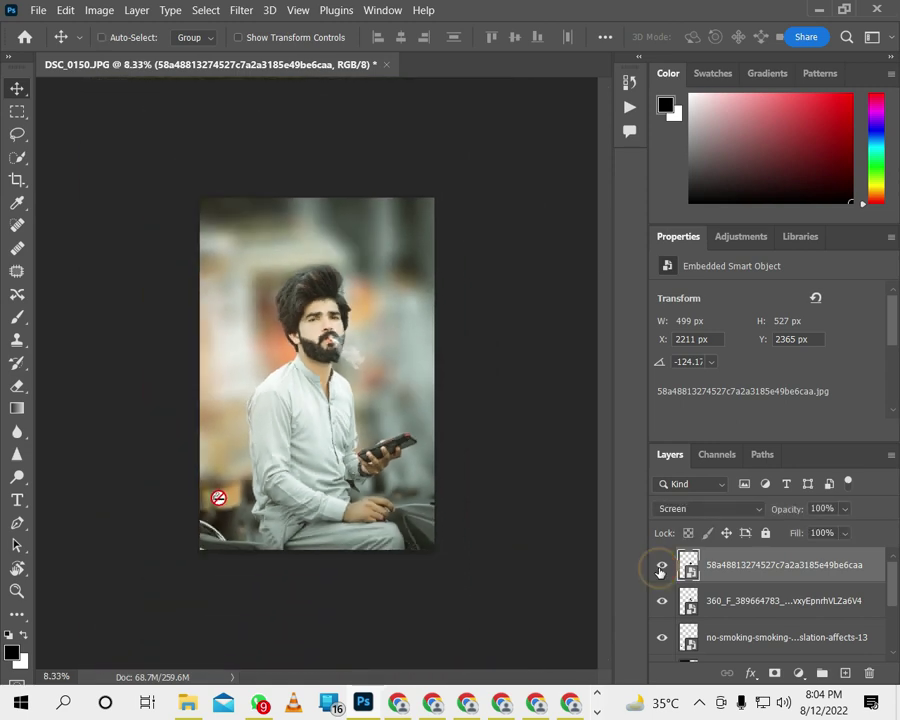
key(ctrl+plus)
key(ctrl+plus)
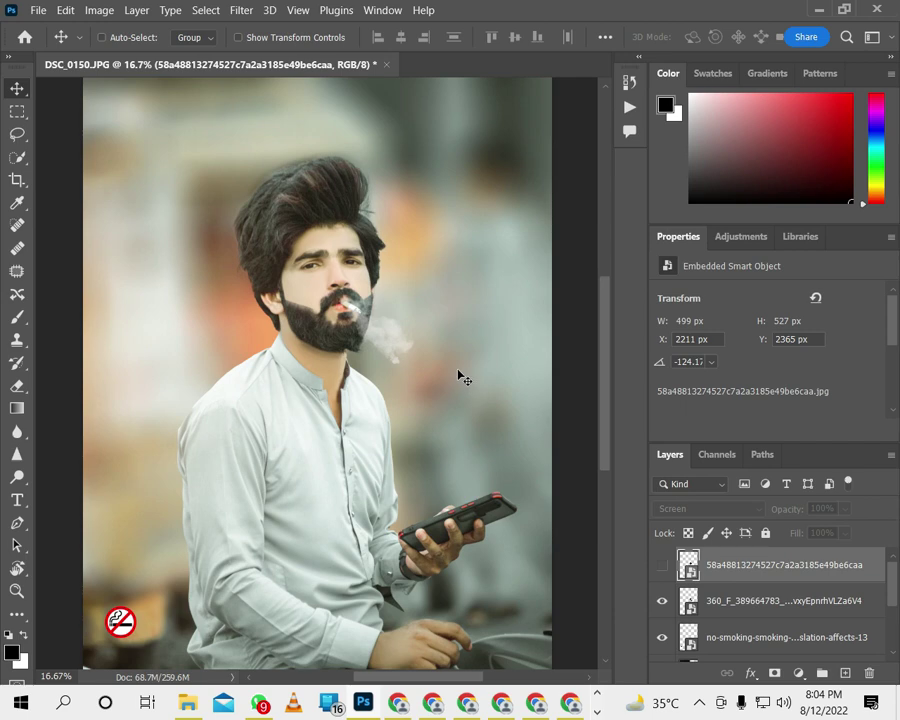
Enlarge the smoke cloud layer slightly with Free Transform.
click(781, 603)
key(ctrl+t)
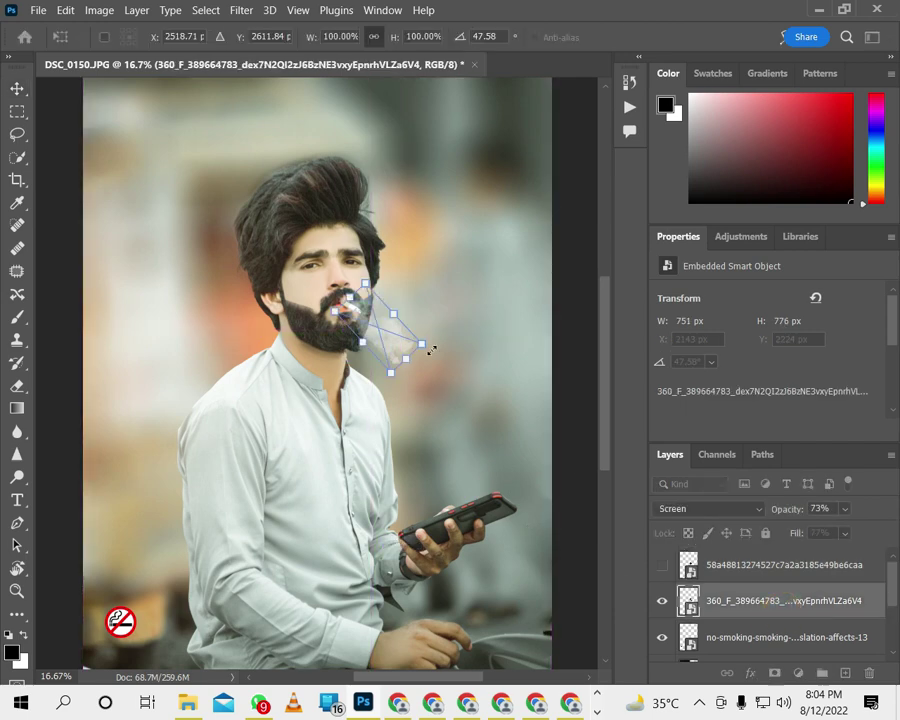
drag(425, 344, 430, 348)
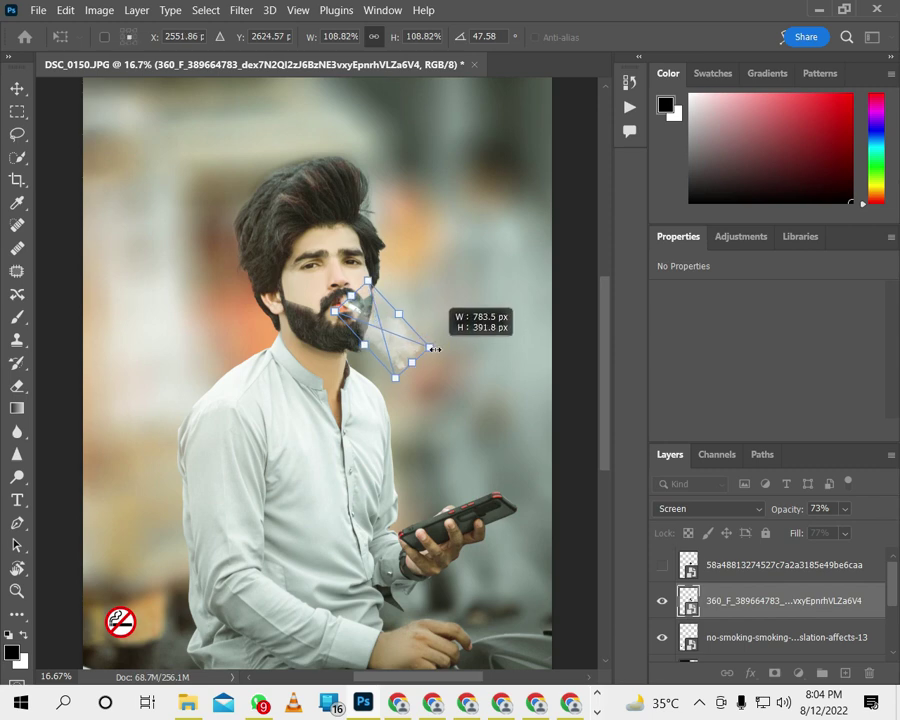
key(Return)
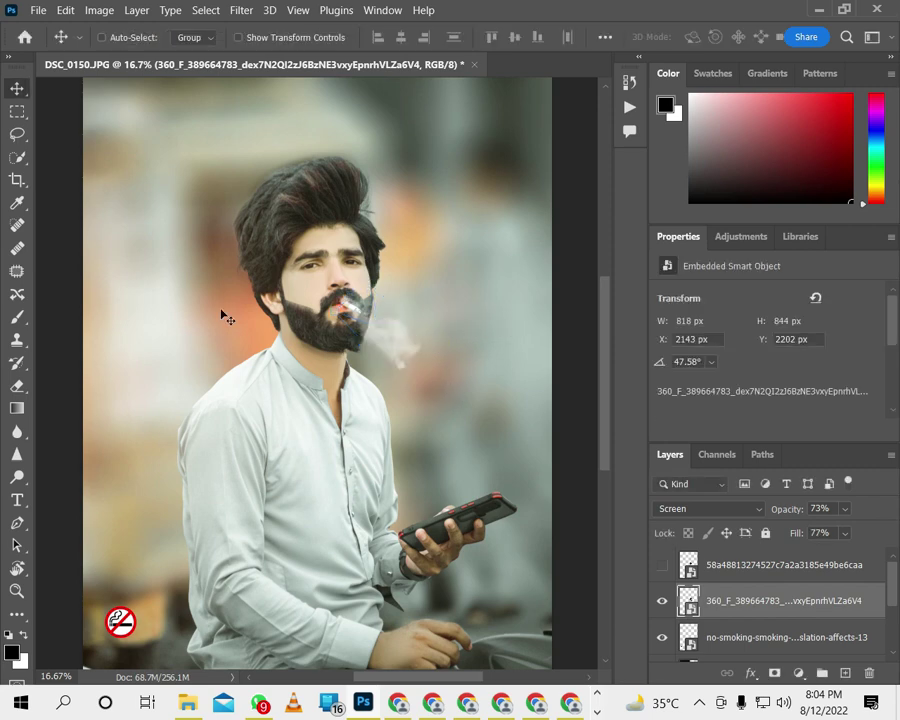
Rasterize the smoke smart object and erase the stray smoke below the mouth.
click(18, 387)
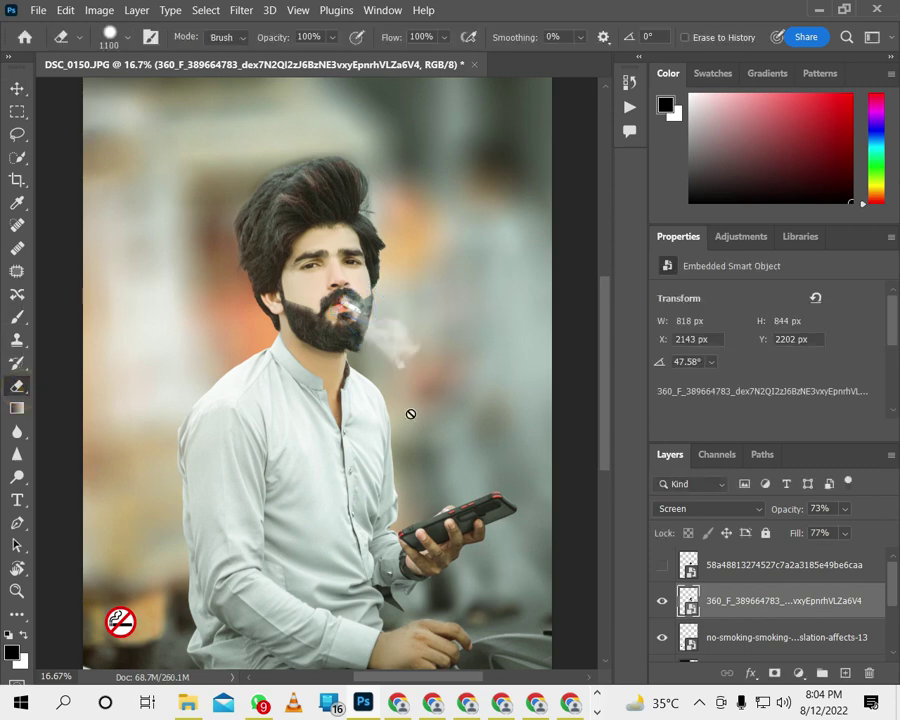
click(403, 407)
click(476, 288)
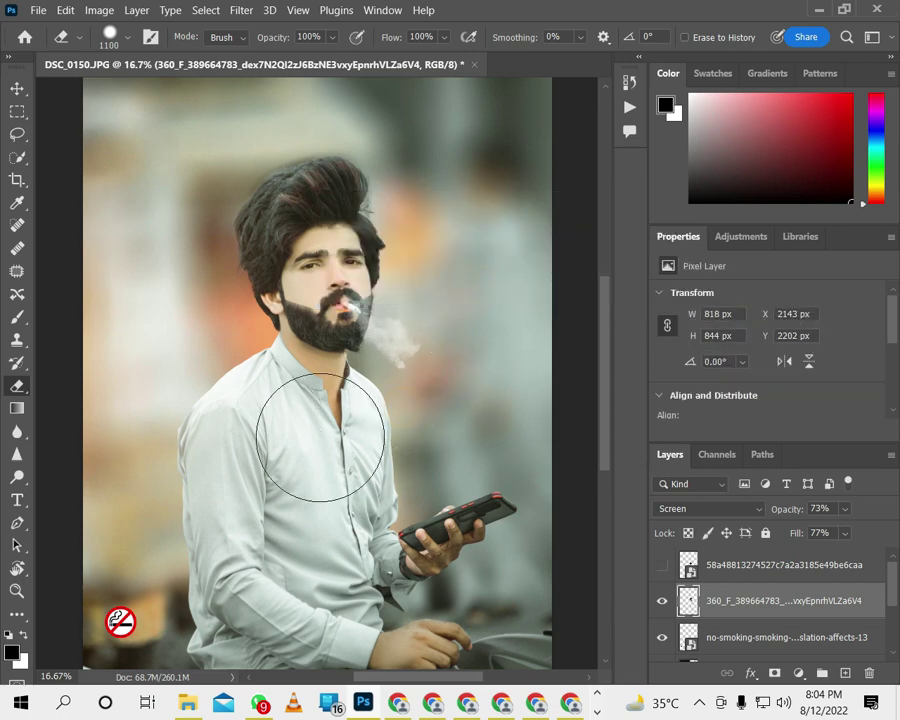
key(bracketleft)
key(bracketleft)
key(bracketleft)
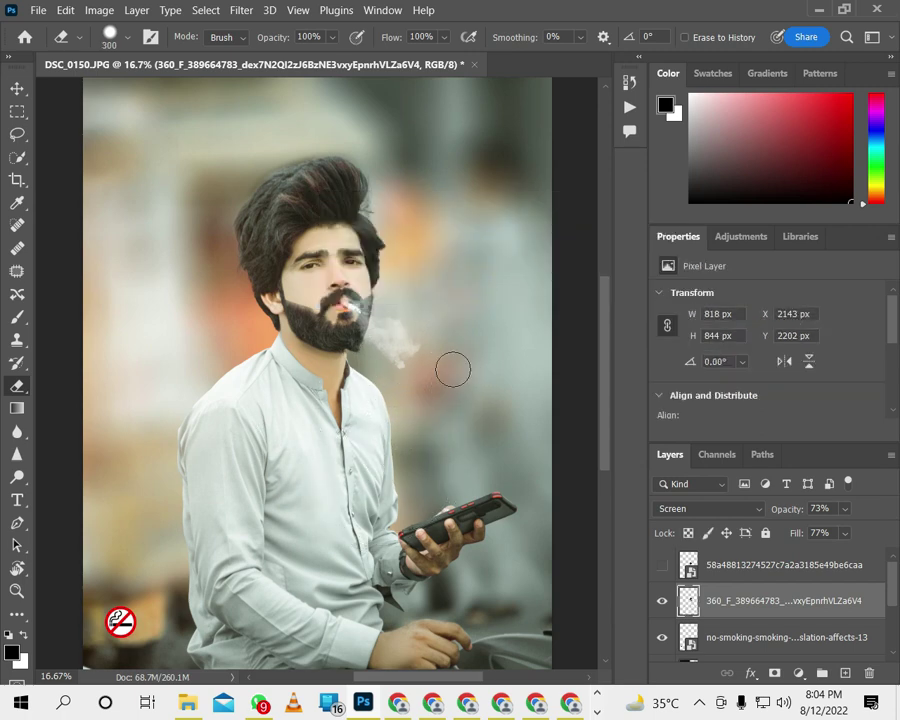
key(bracketright)
key(bracketright)
key(bracketright)
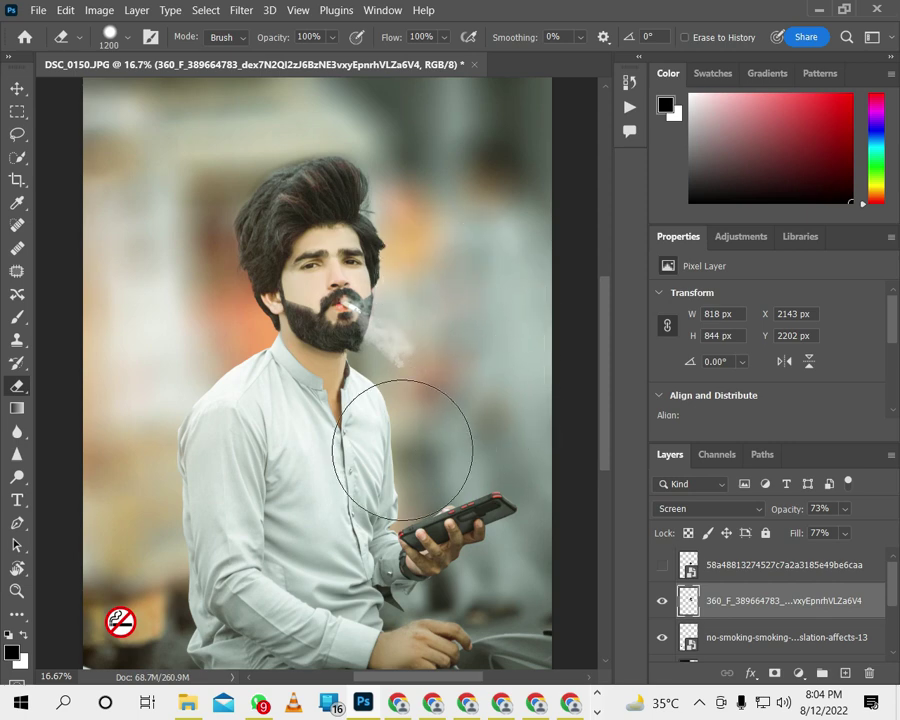
drag(367, 432, 402, 432)
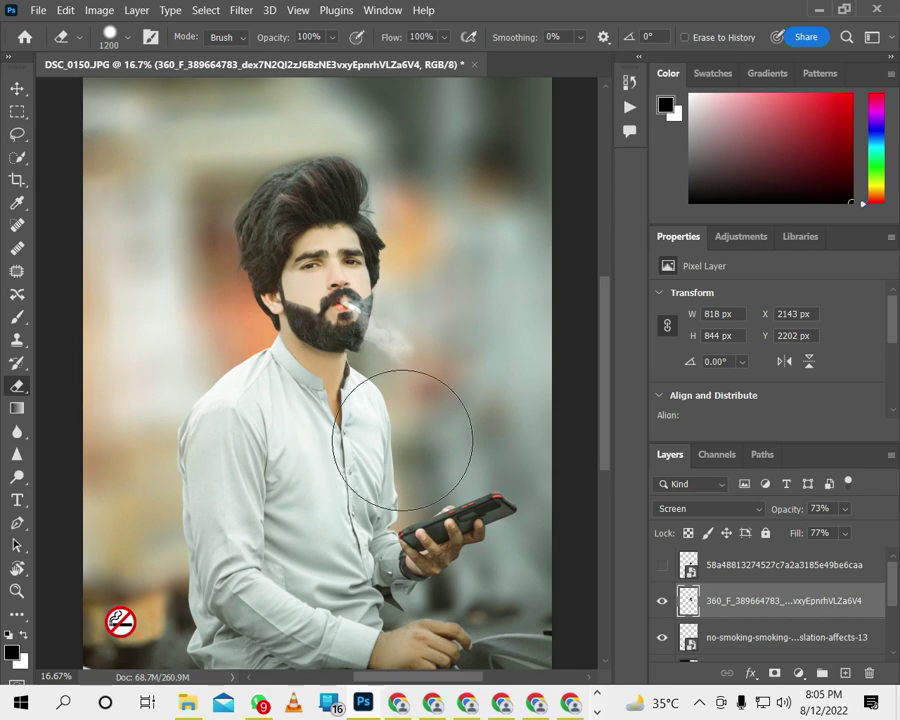
click(16, 88)
Nudge the smoke closer to the mouth, toggling its visibility to compare.
drag(377, 301, 394, 313)
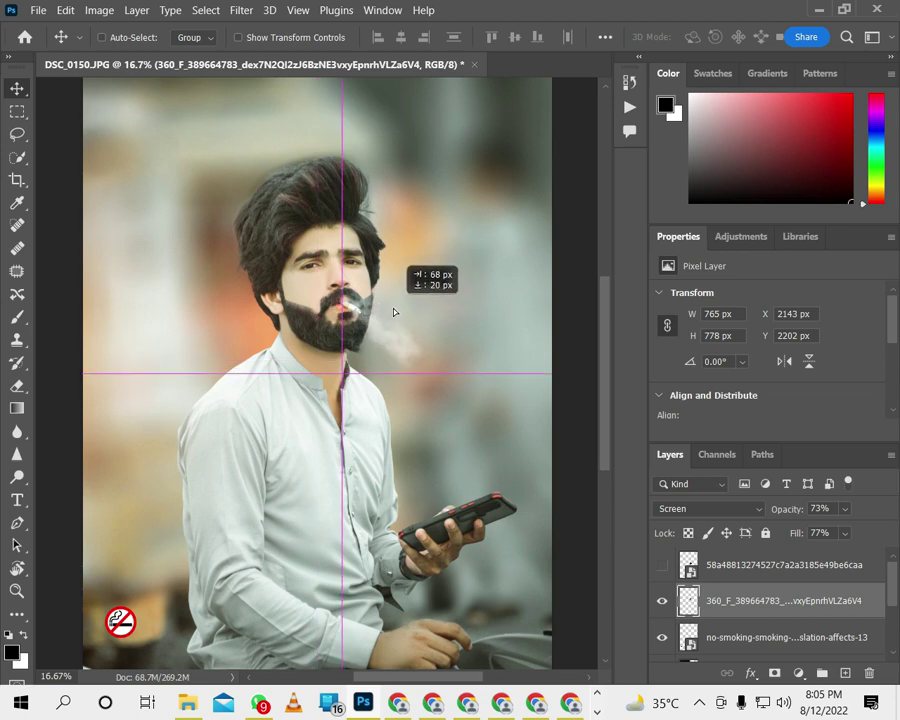
key(ctrl+minus)
key(ctrl+minus)
key(ctrl+plus)
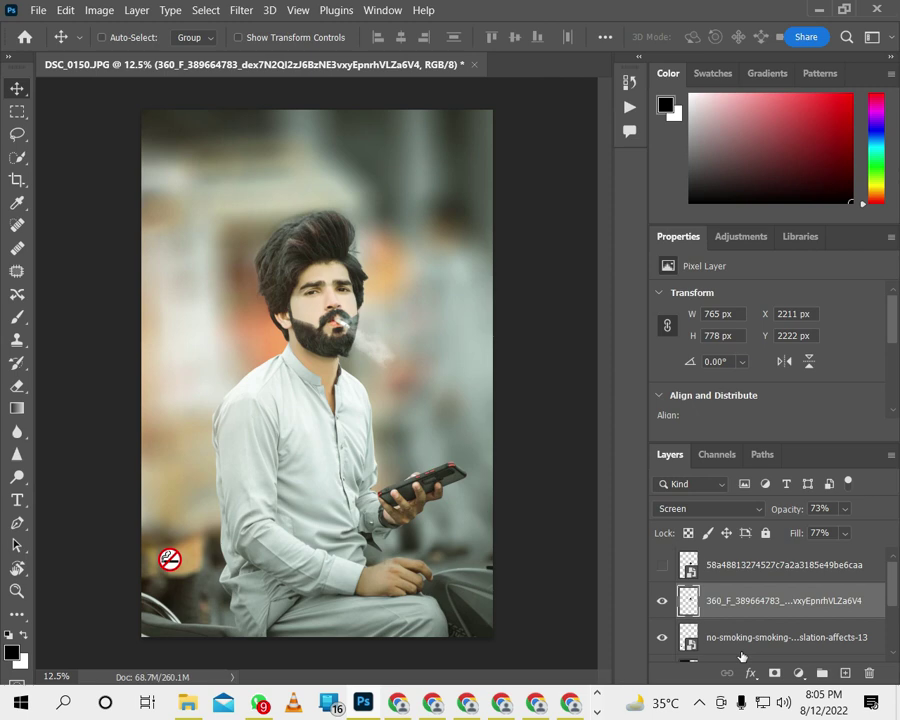
click(662, 610)
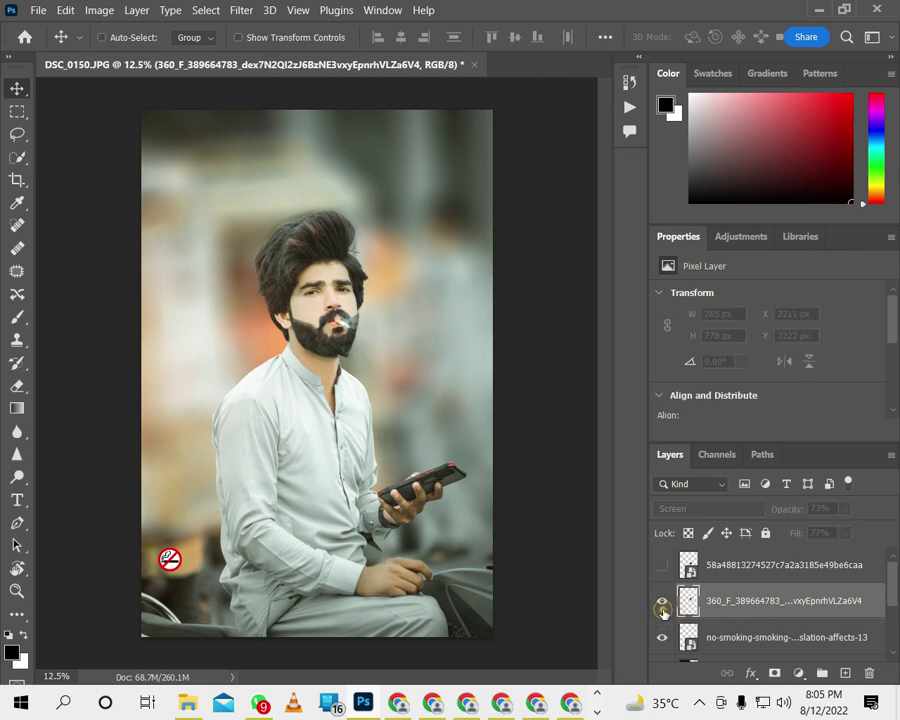
click(662, 604)
drag(365, 356, 352, 346)
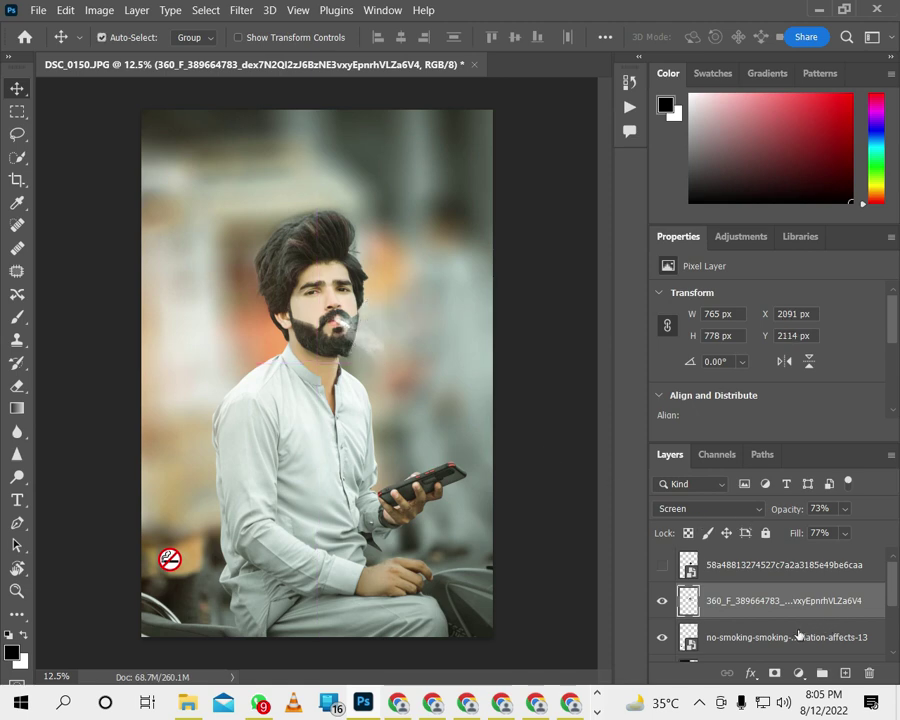
Merge the retouching layers into one layer and toggle it to compare with the original.
ctrl+click(797, 632)
ctrl+click(783, 572)
scroll(886, 597, down, 1)
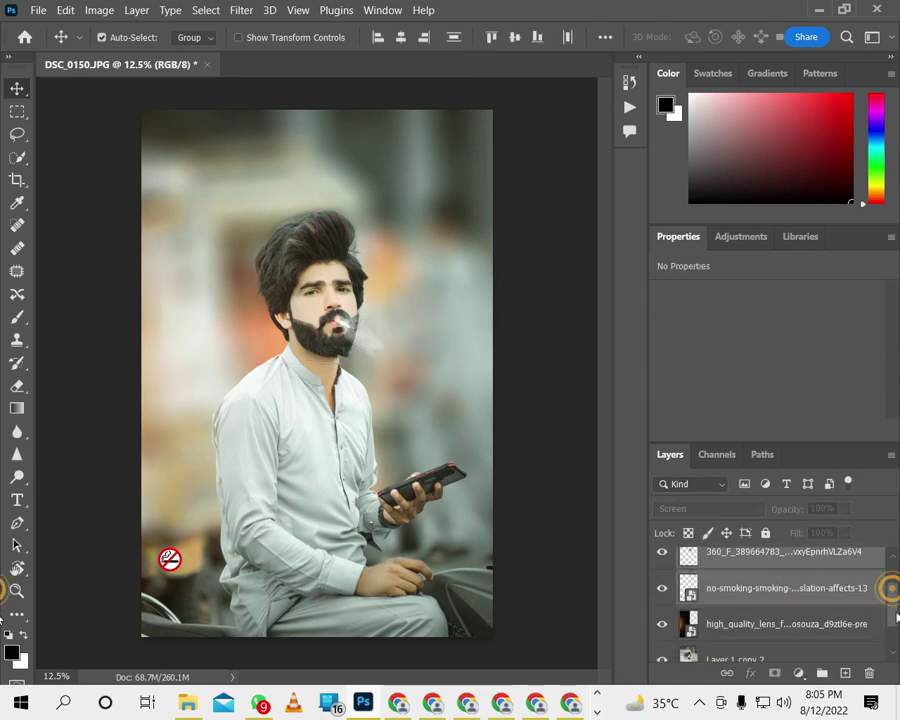
scroll(860, 610, down, 1)
right_click(816, 640)
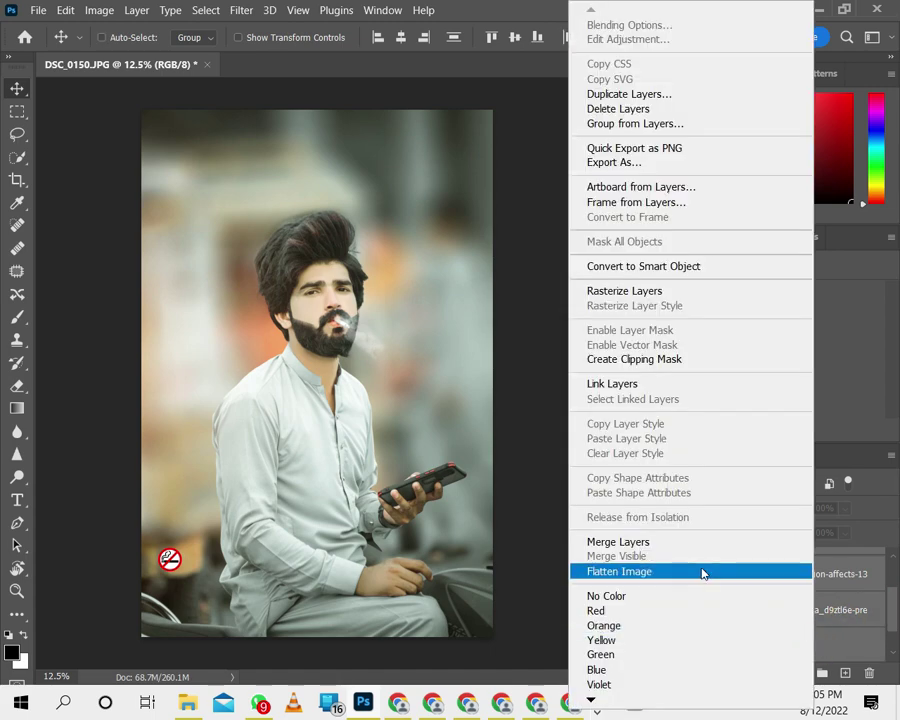
click(680, 538)
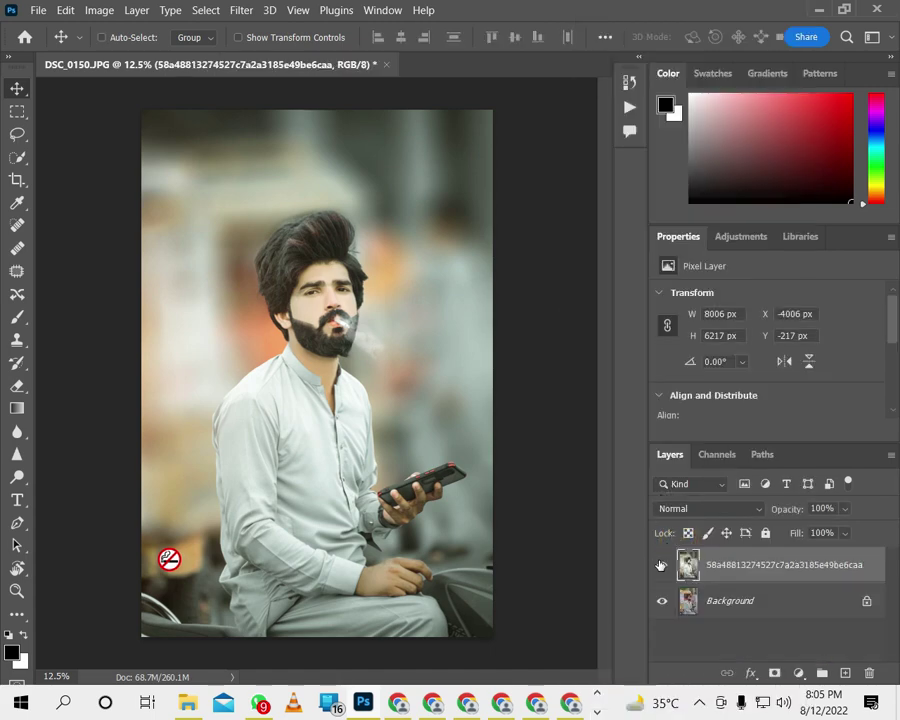
click(661, 565)
click(660, 565)
Locate the Smoker boy text image in the New folder and drop it onto the portrait.
click(184, 705)
scroll(300, 505, down, 3)
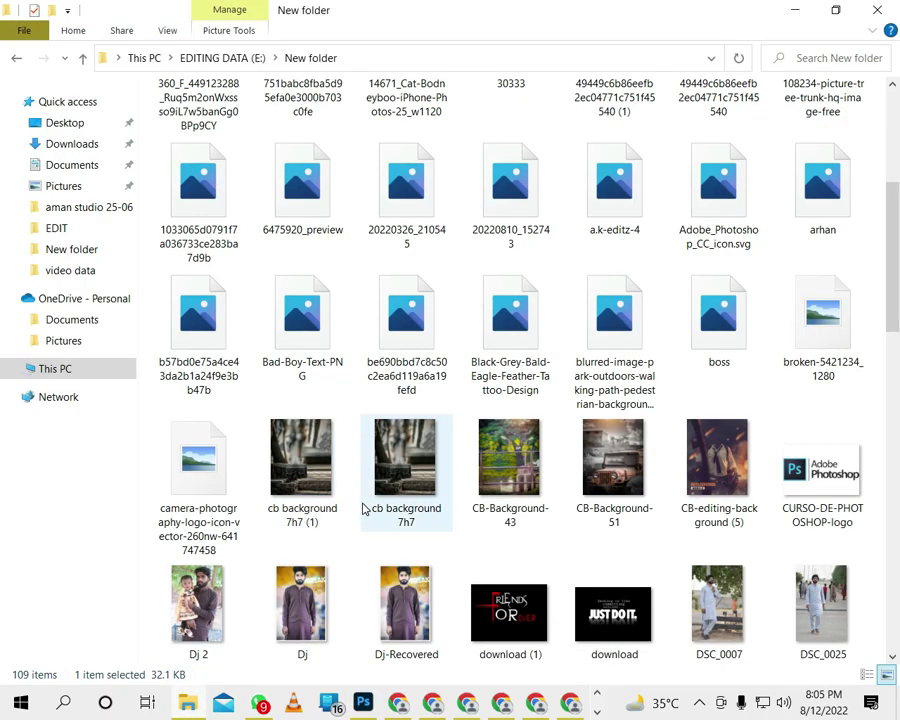
scroll(362, 506, down, 3)
scroll(350, 480, down, 3)
scroll(699, 560, up, 3)
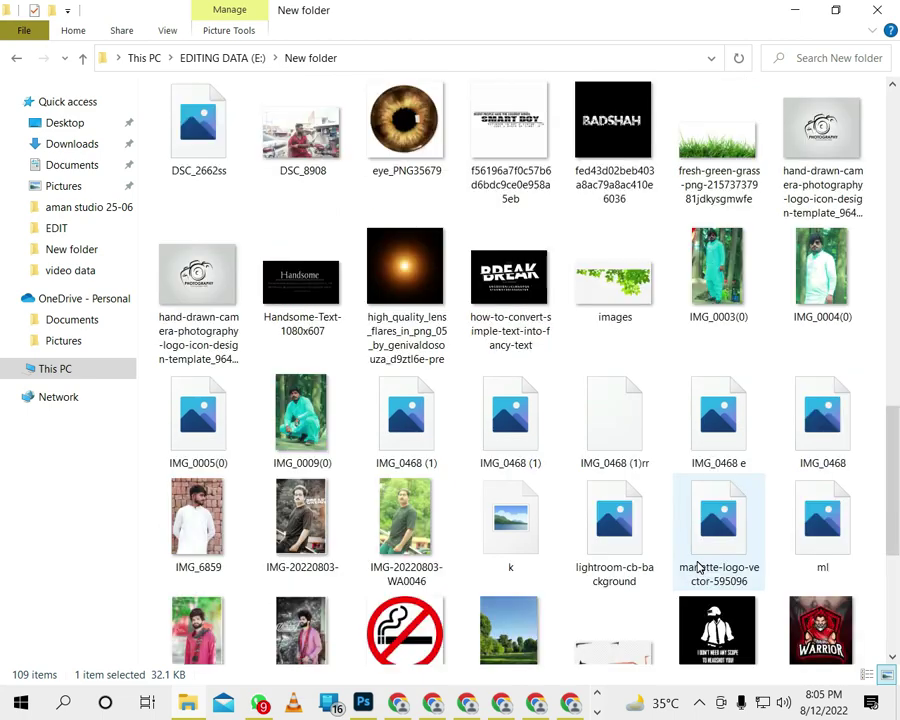
scroll(699, 555, up, 5)
scroll(690, 550, up, 5)
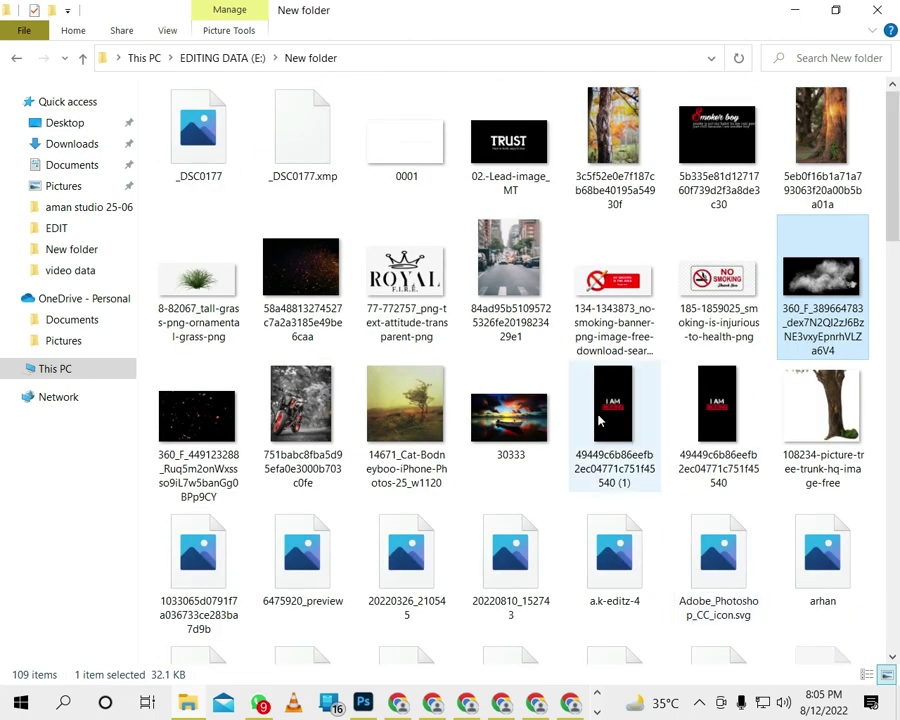
drag(716, 140, 372, 703)
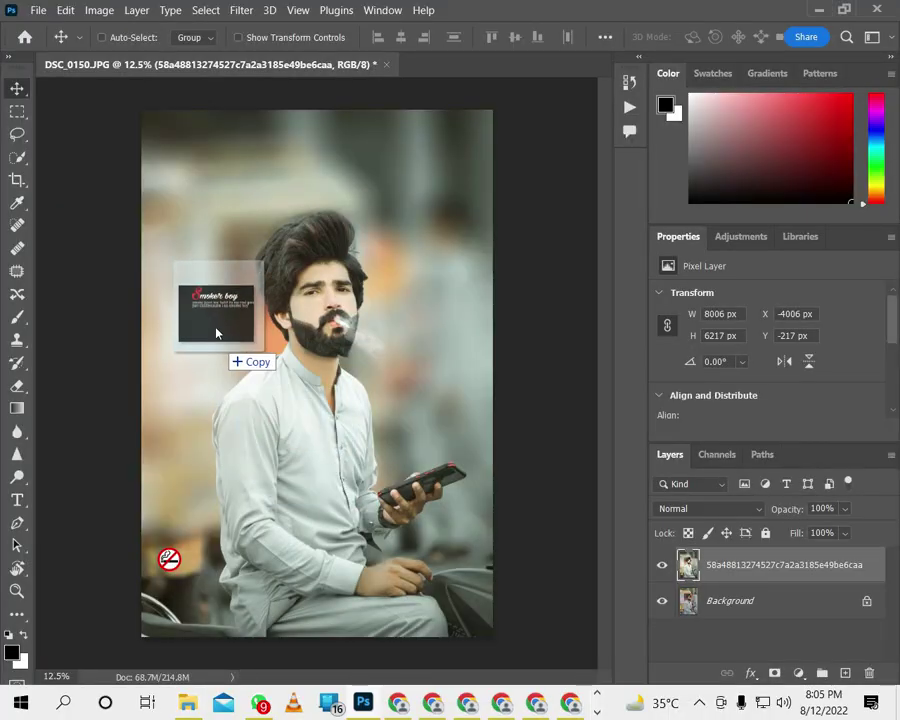
drag(373, 703, 236, 330)
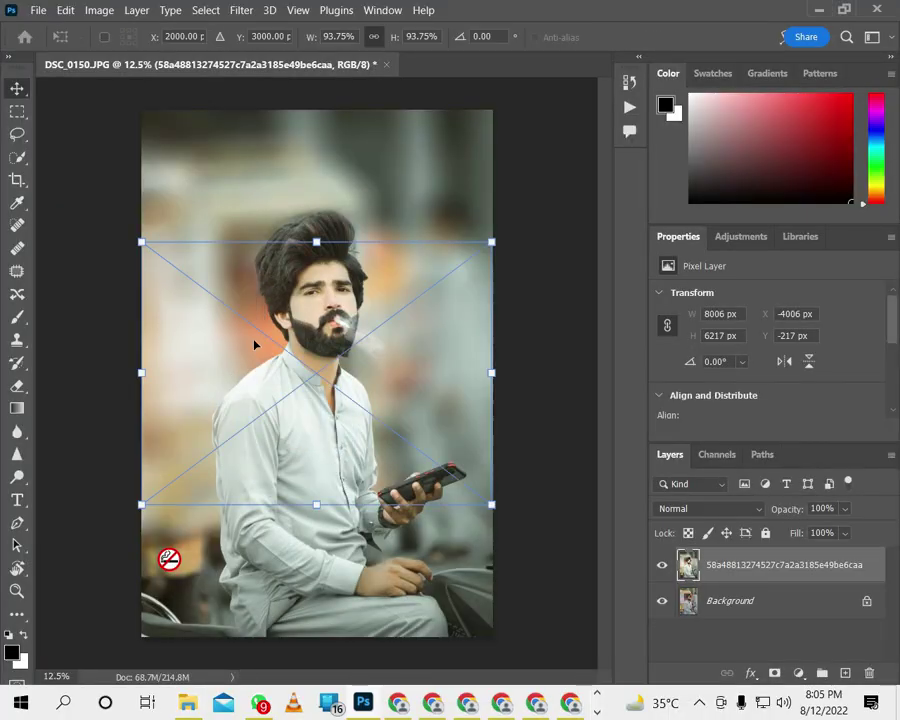
Place the Smoker boy text at the bottom in Screen mode, commit it, and select all layers.
drag(324, 391, 325, 619)
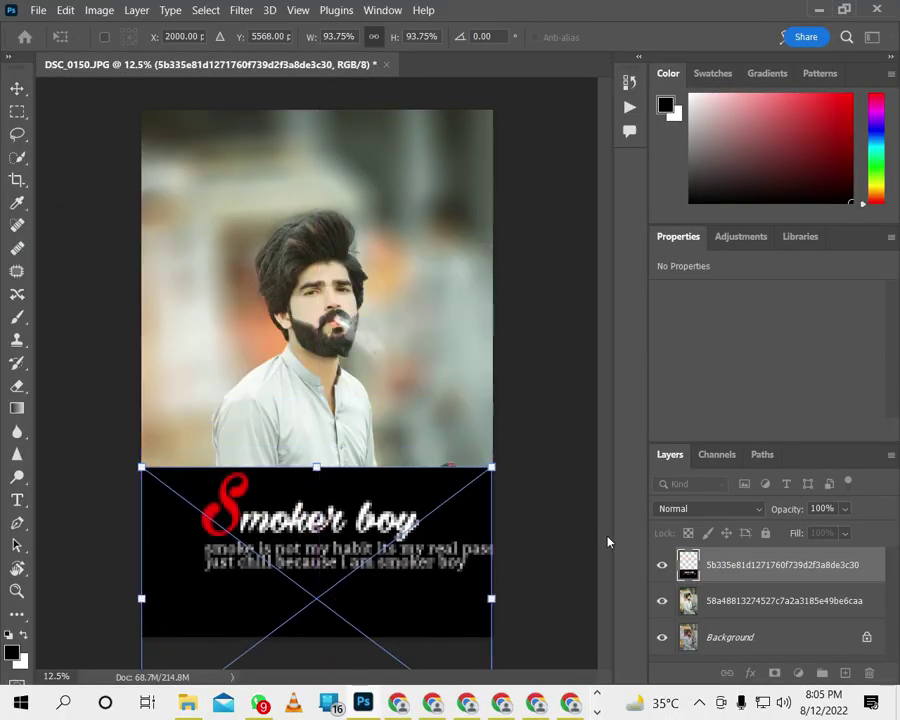
click(683, 508)
click(680, 387)
mouse_move(455, 585)
mouse_down()
mouse_move(429, 620)
mouse_move(436, 627)
mouse_up()
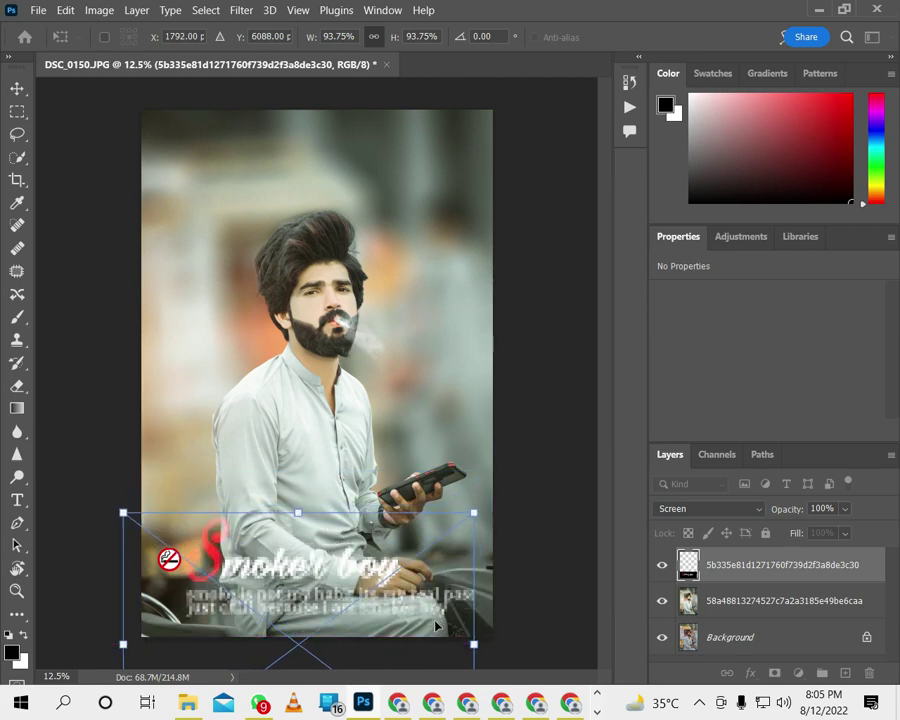
key(Return)
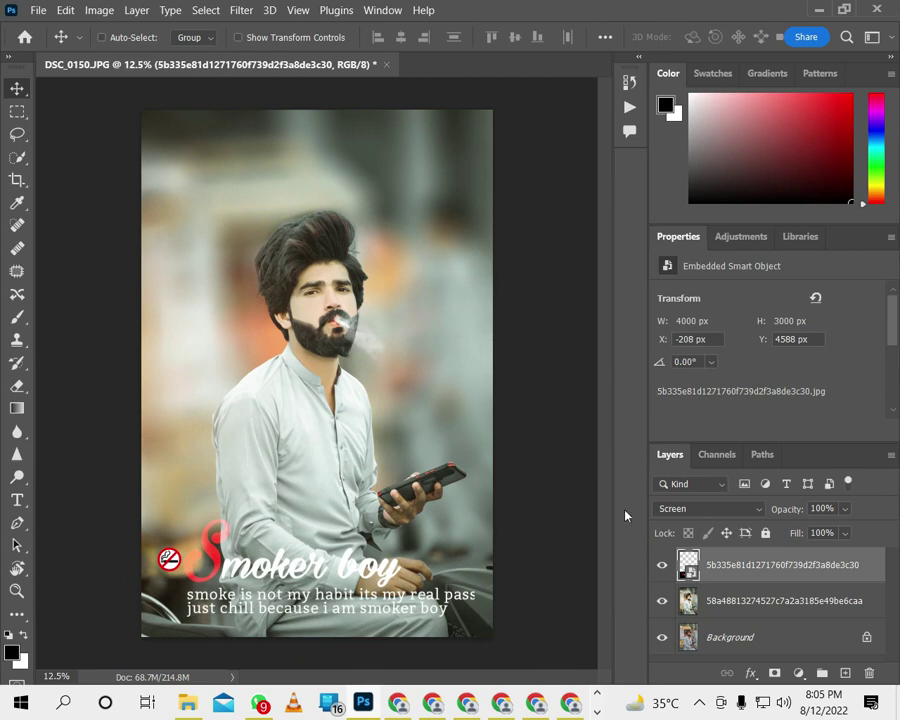
shift+click(766, 648)
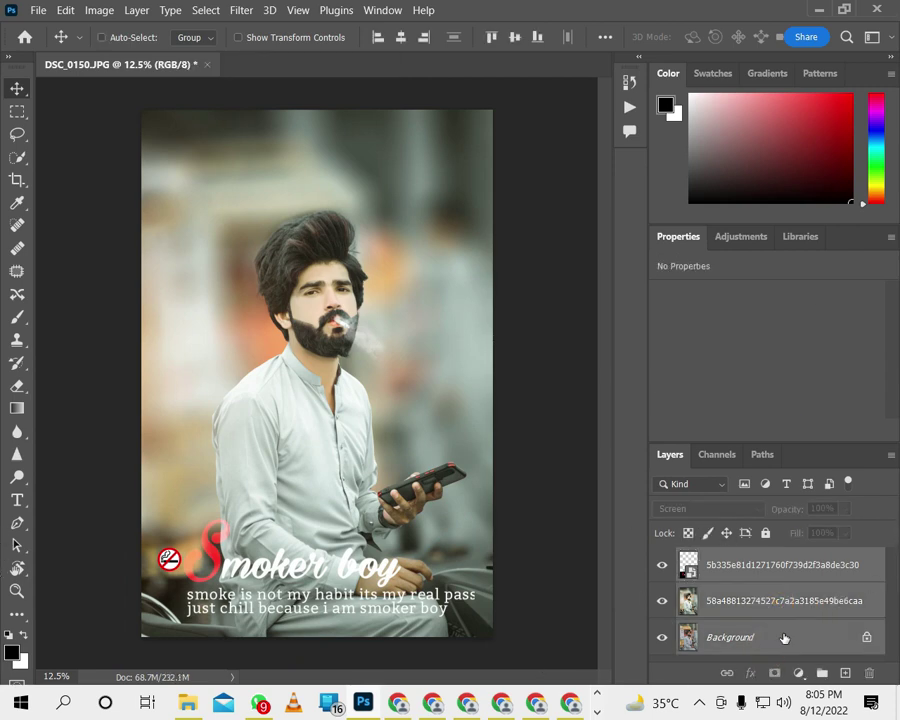
Merge the text, sign and edits into one layer and toggle it to compare before and after.
right_click(784, 636)
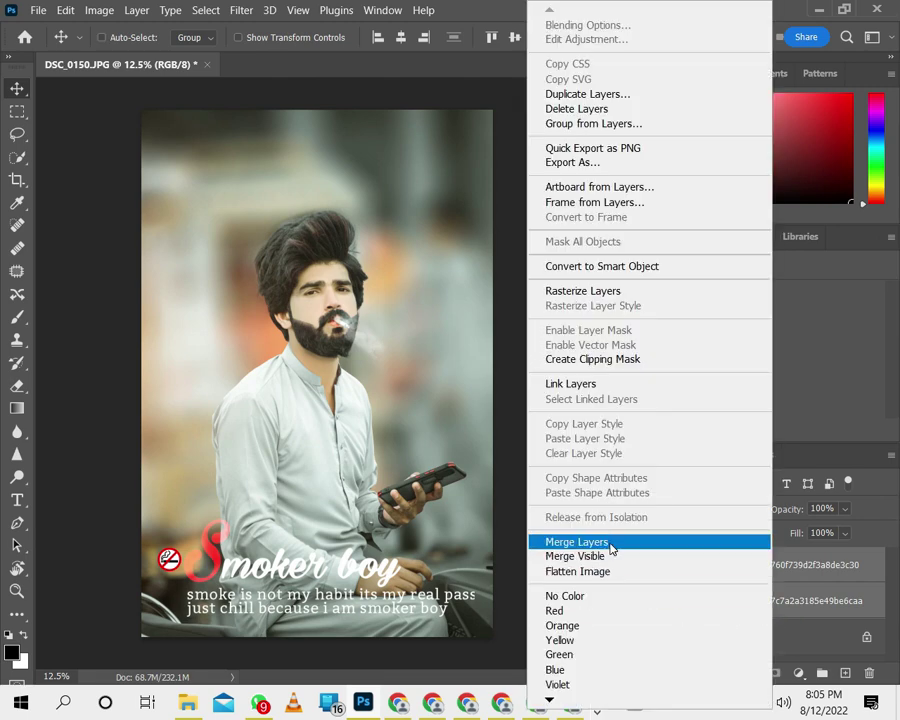
click(612, 548)
click(662, 563)
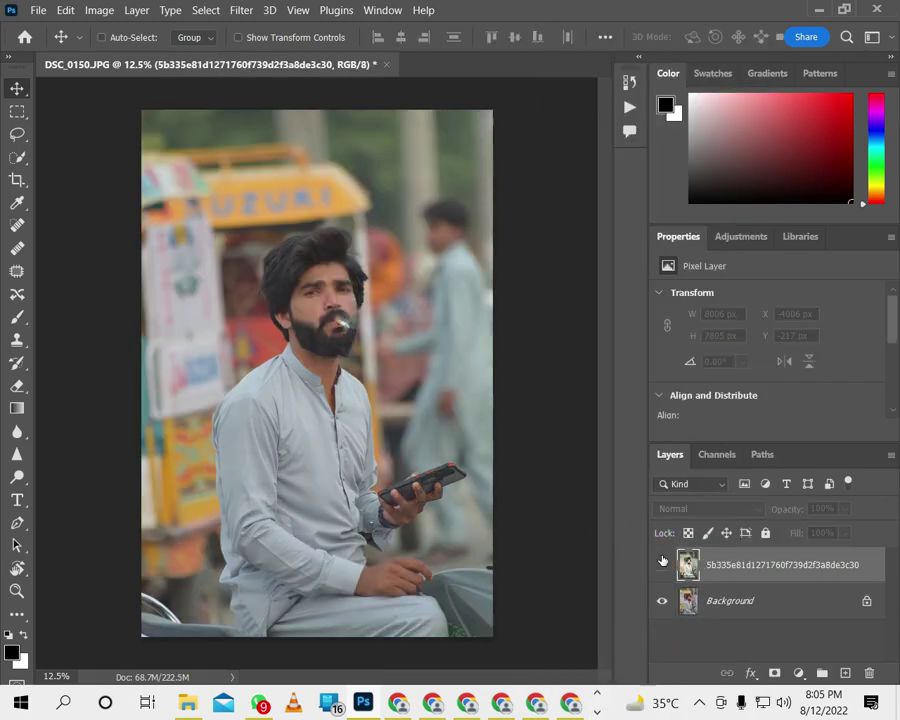
click(662, 561)
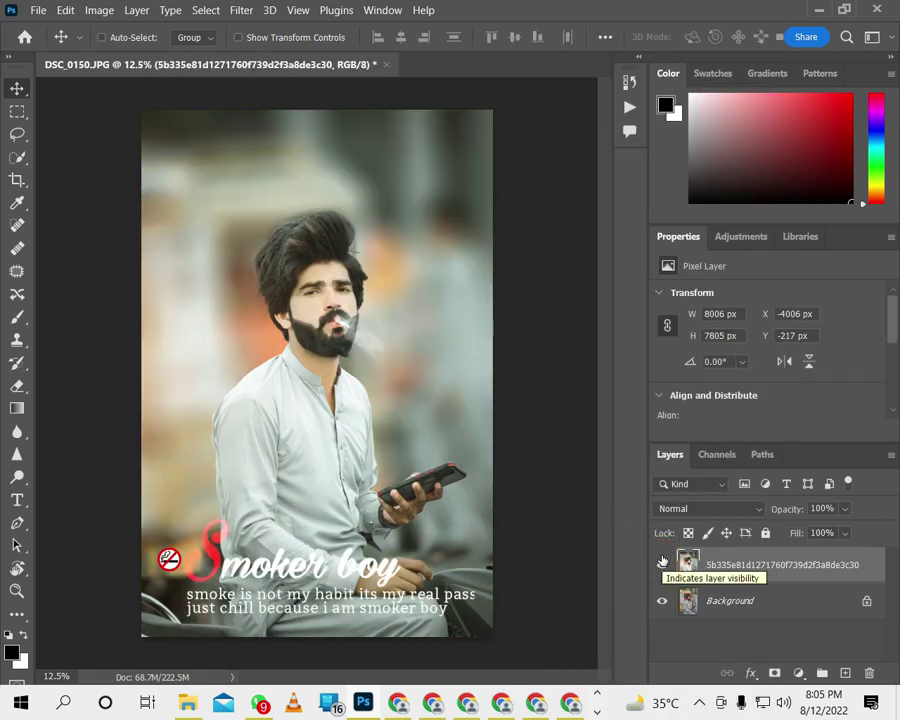
click(662, 561)
click(661, 560)
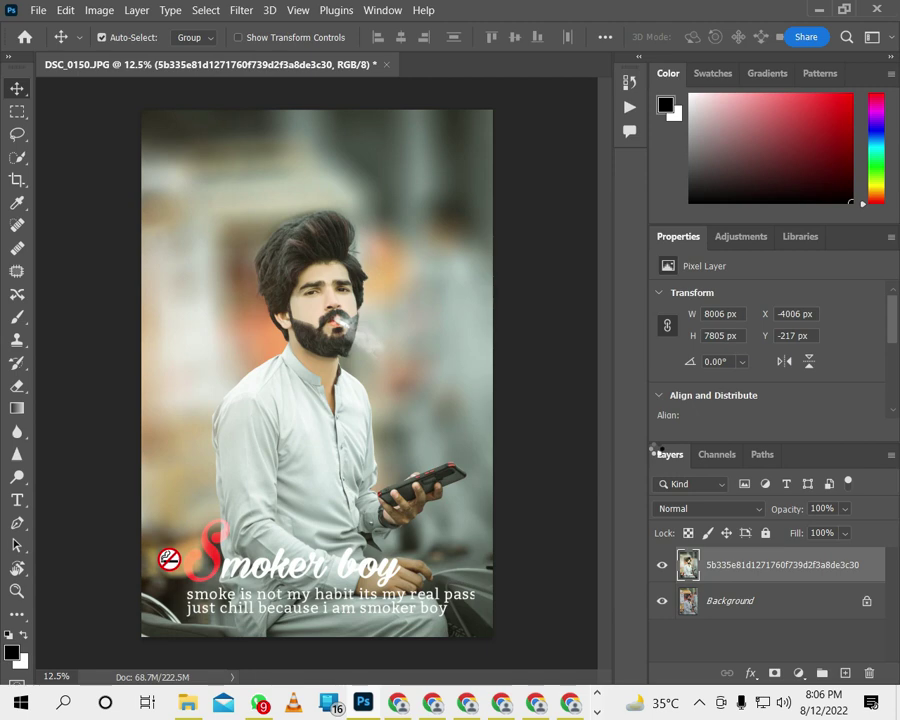
Merge the text layer and photo into one Background layer, then duplicate it as Background copy.
key(ctrl+shift+a)
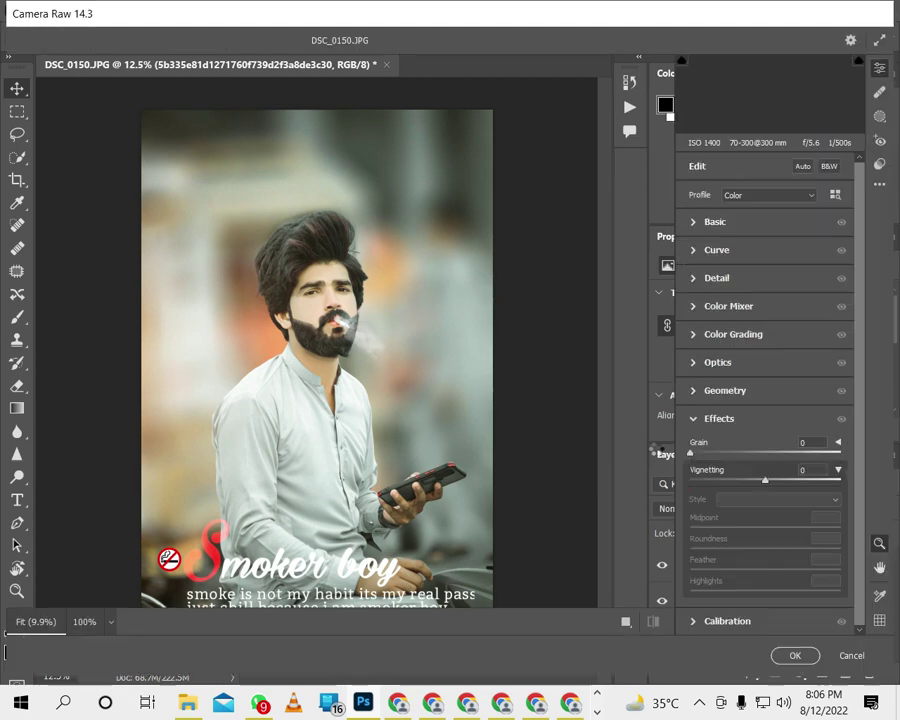
click(851, 655)
right_click(762, 575)
key(Escape)
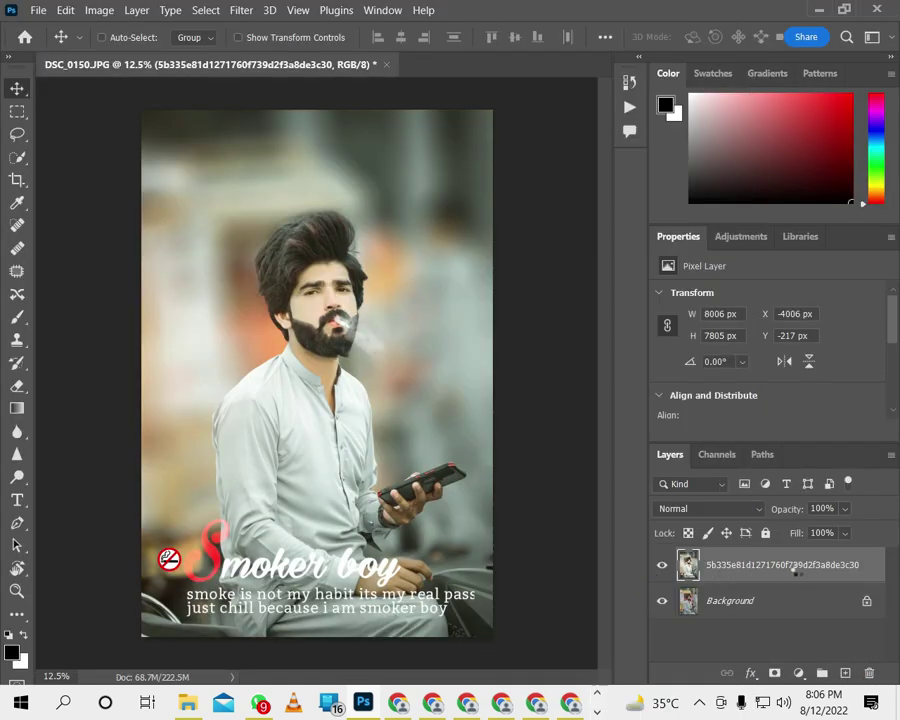
key(ctrl+e)
mouse_move(834, 564)
mouse_down()
mouse_move(853, 677)
mouse_move(846, 673)
mouse_up()
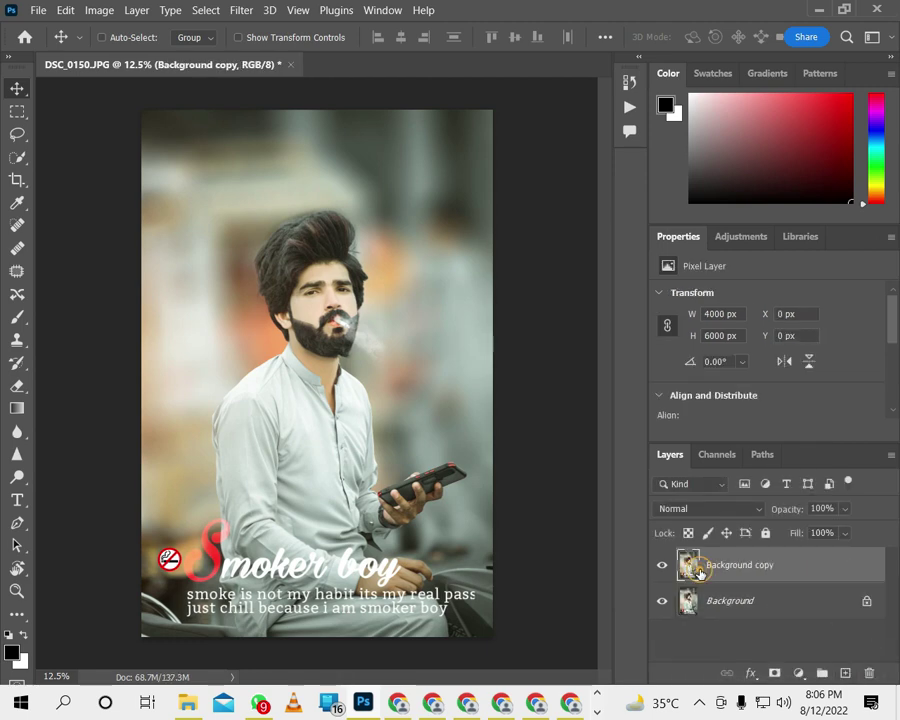
Add a white Stroke layer style to Background copy and flatten the image into one layer.
double_click(691, 563)
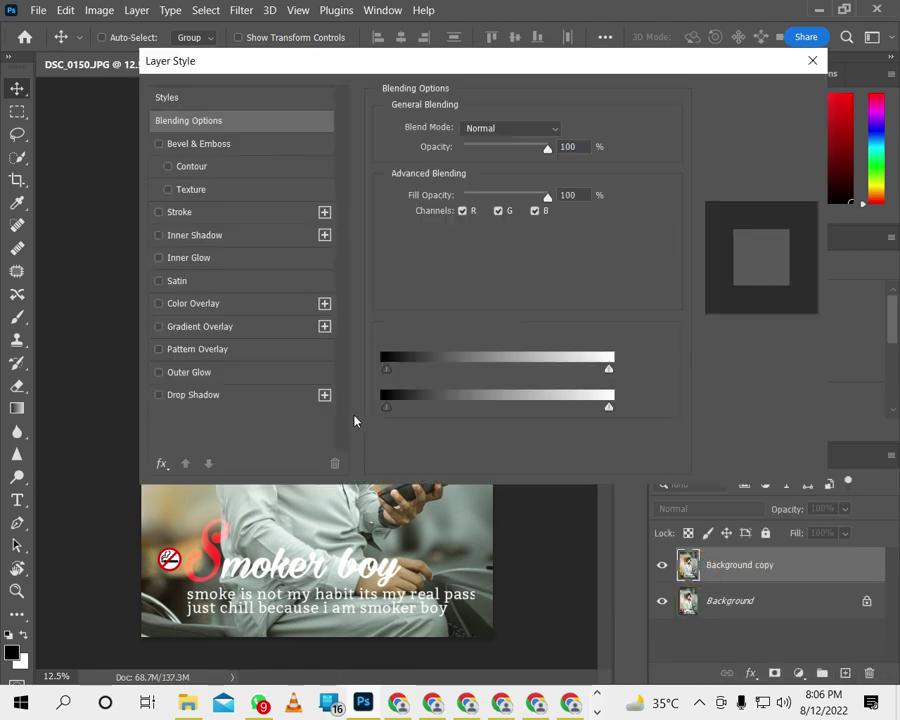
click(159, 212)
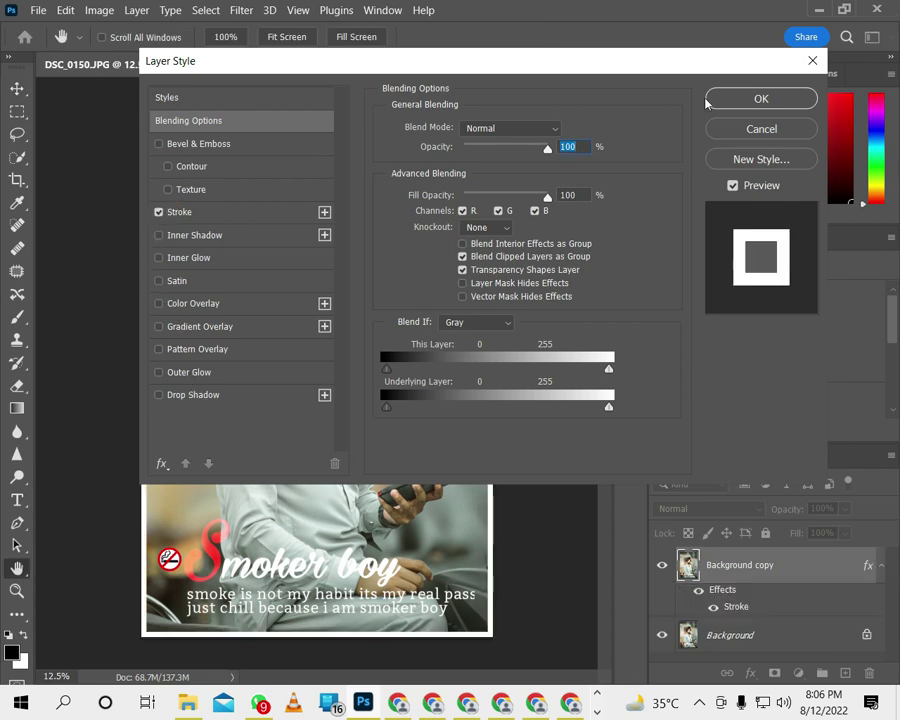
click(748, 99)
right_click(733, 565)
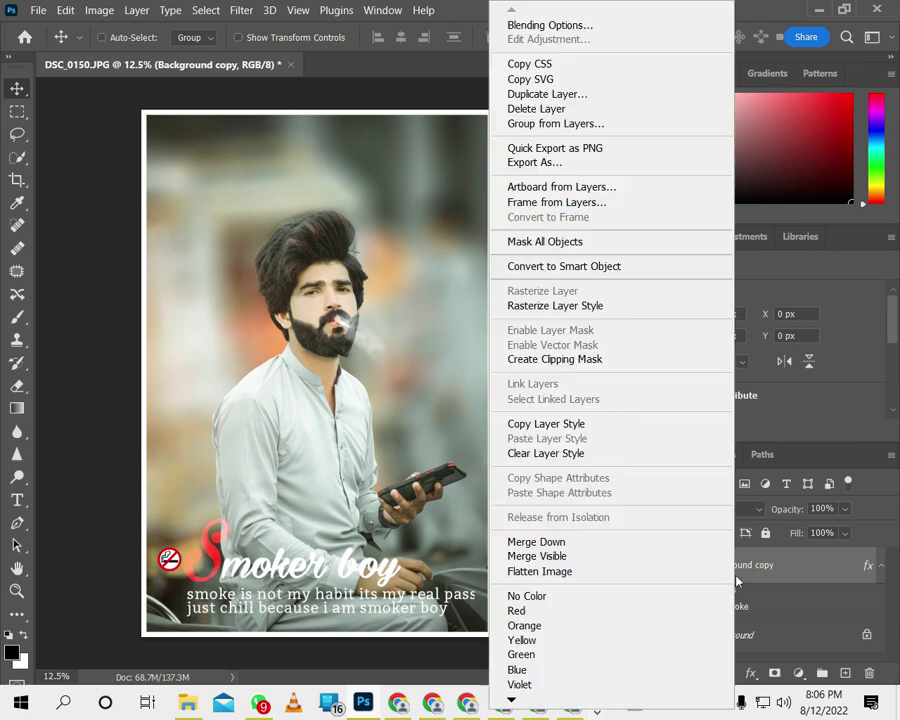
click(574, 572)
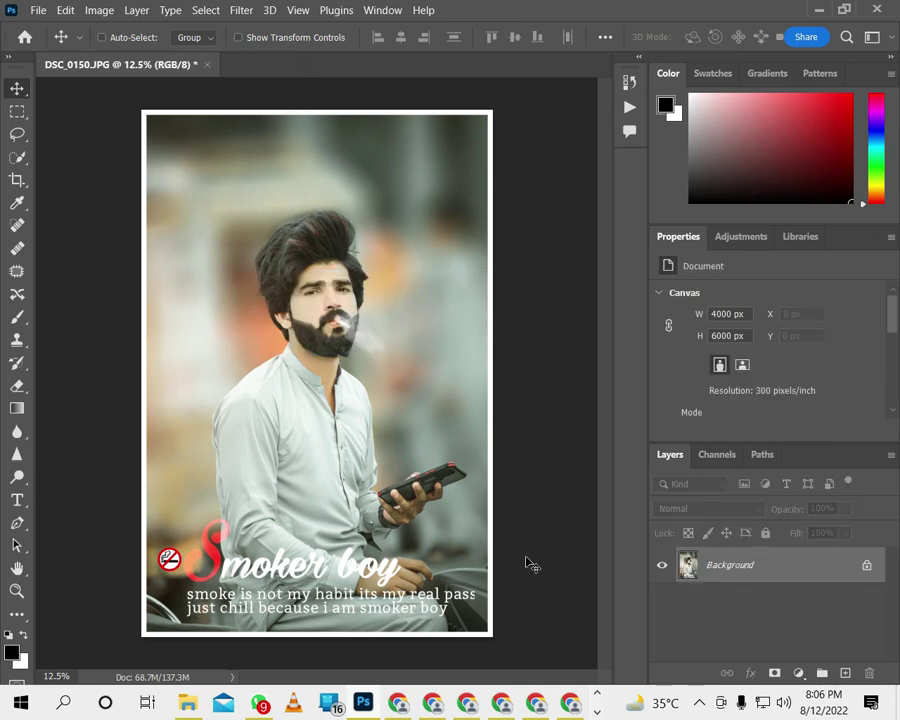
click(187, 702)
Browse New folder in File Explorer and select the arhan logo file.
scroll(490, 355, down, 5)
scroll(490, 355, up, 3)
scroll(600, 540, down, 3)
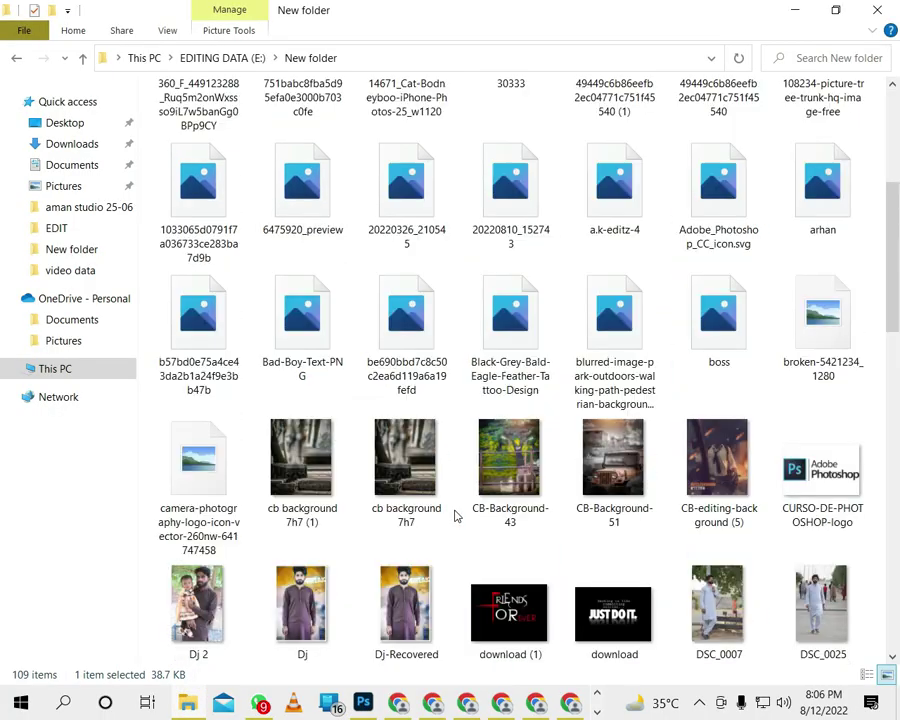
scroll(590, 318, up, 3)
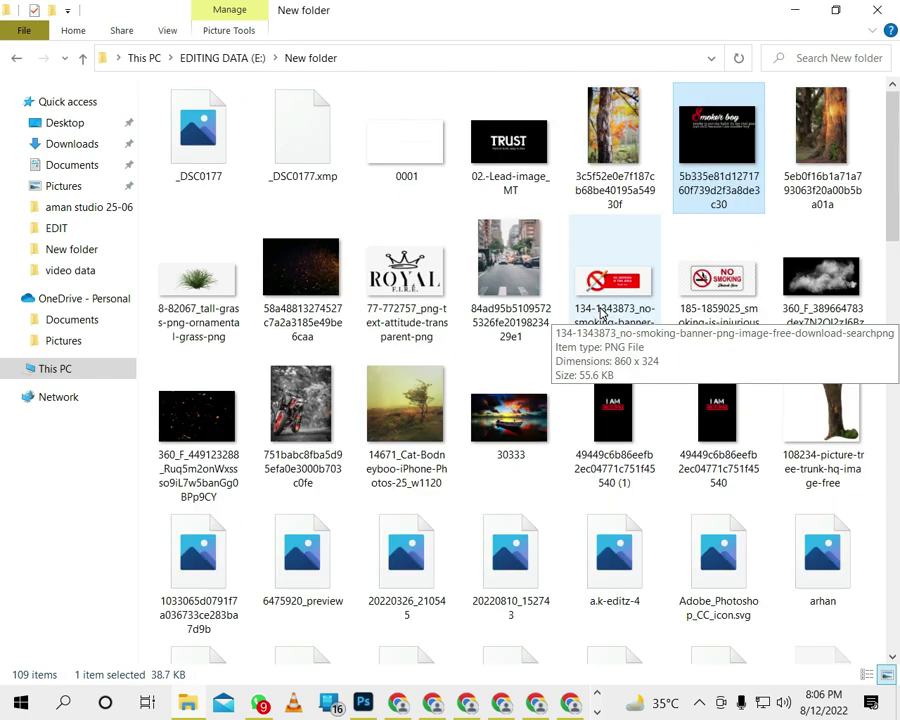
click(614, 555)
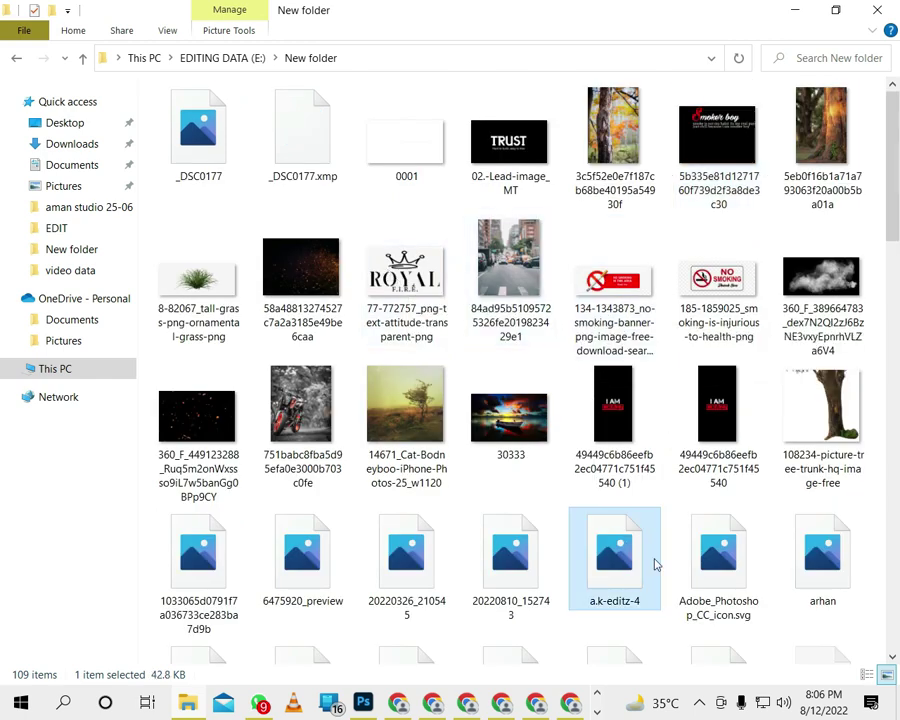
click(718, 560)
key(Left)
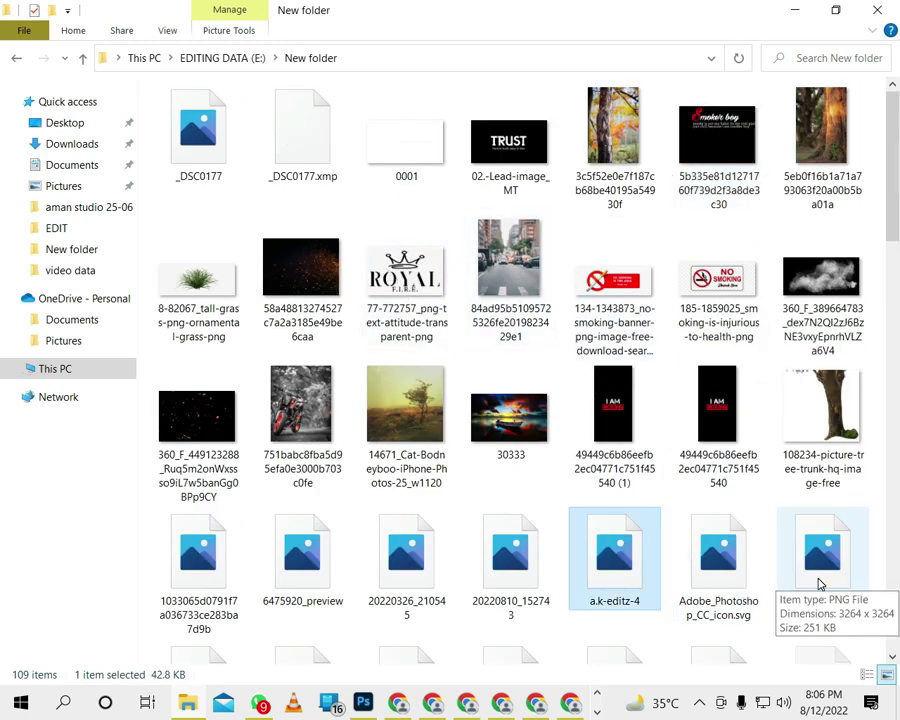
scroll(786, 597, down, 3)
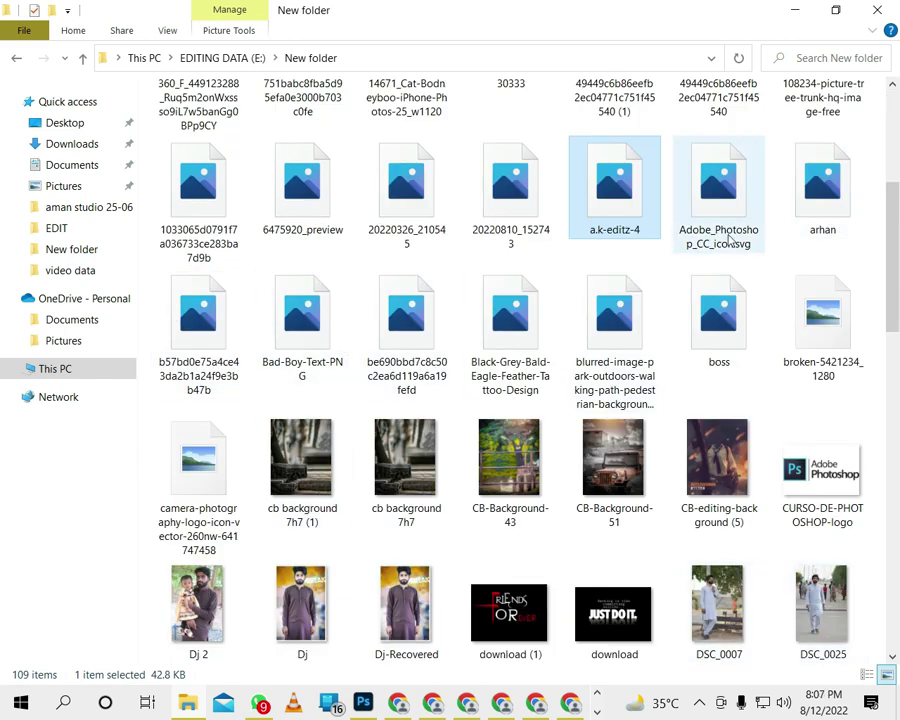
click(828, 218)
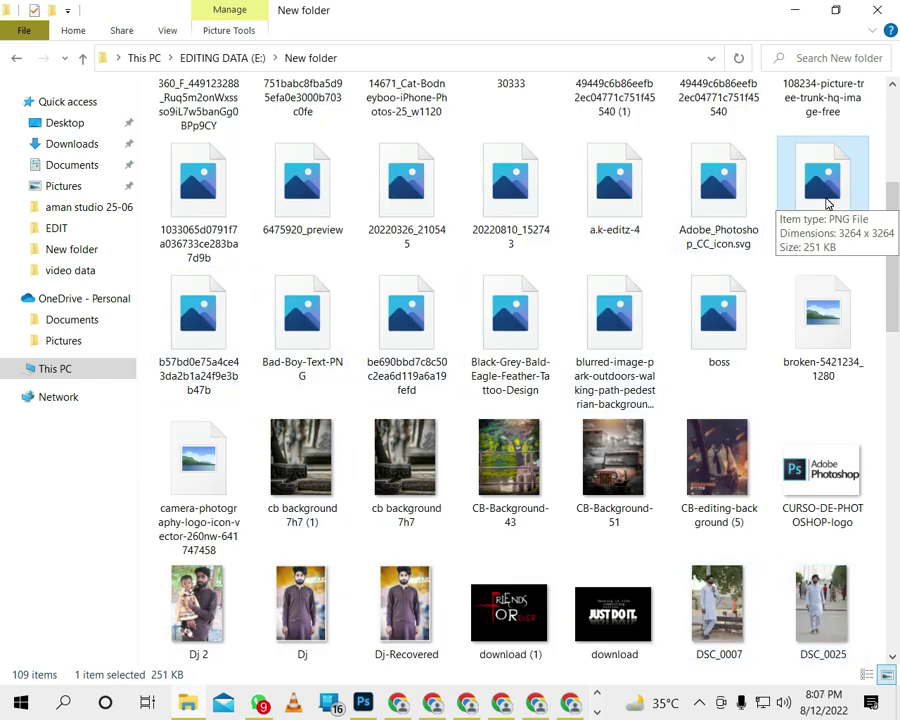
Drag the arhan logo onto the Photoshop poster and shrink it to a small size.
scroll(827, 210, down, 3)
scroll(548, 502, down, 7)
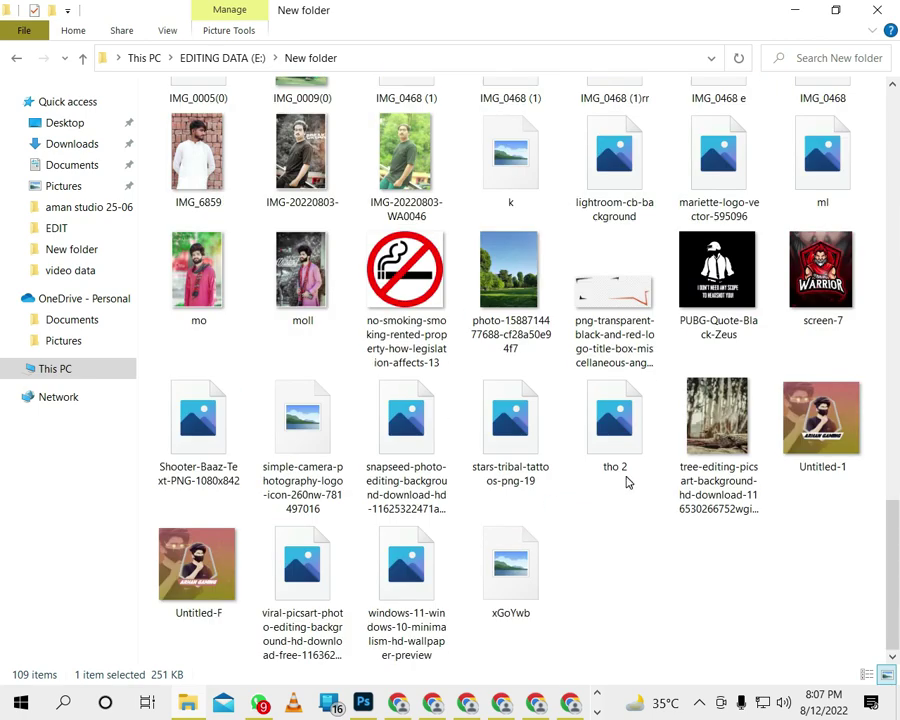
scroll(628, 482, up, 3)
scroll(652, 478, up, 3)
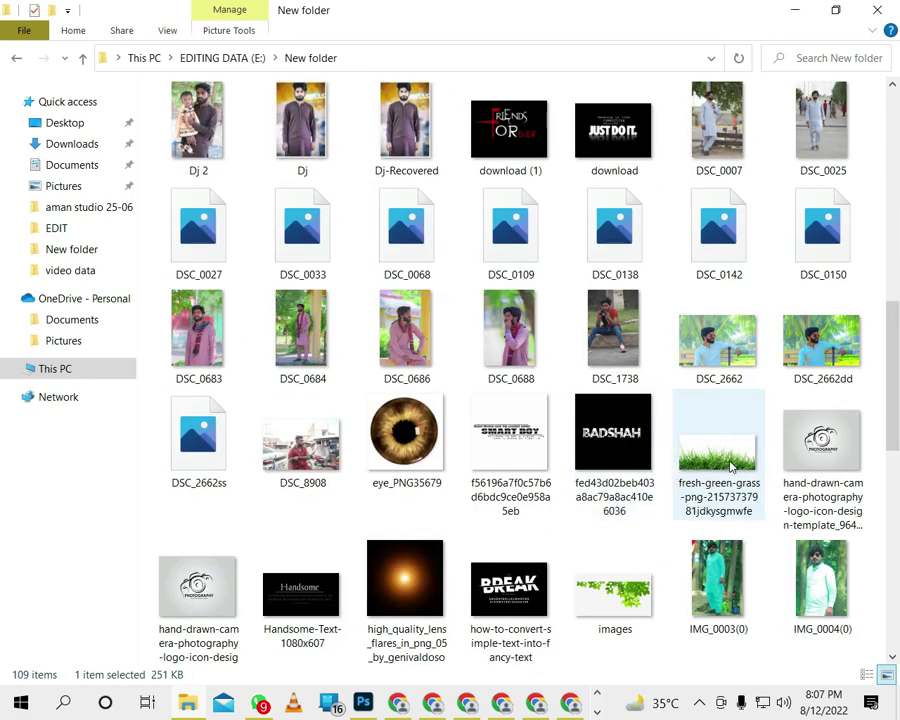
scroll(735, 464, up, 4)
drag(826, 168, 376, 708)
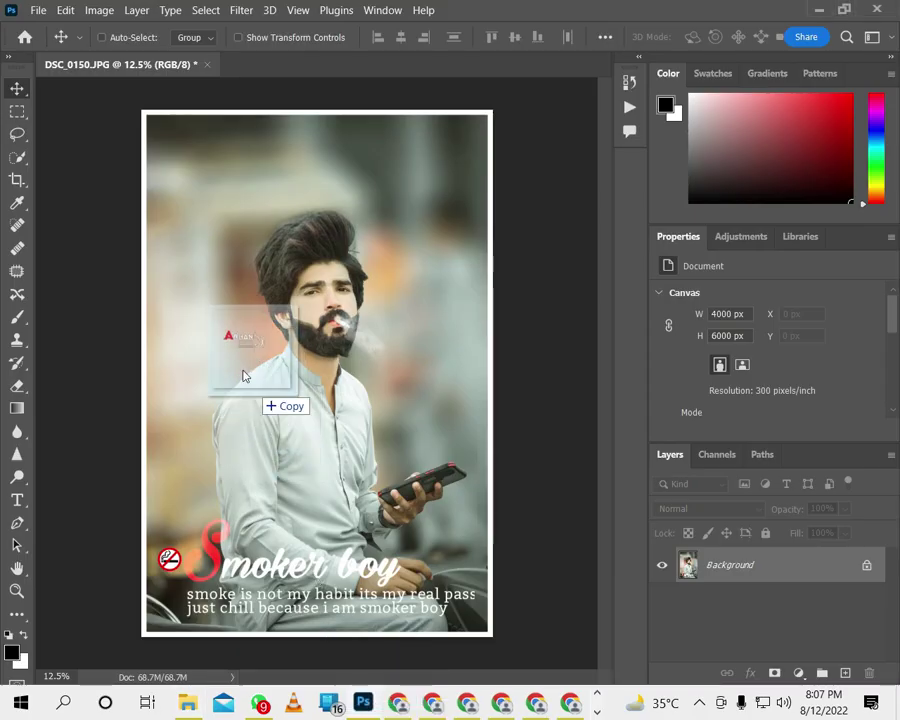
drag(376, 708, 243, 373)
mouse_move(488, 545)
mouse_down()
mouse_move(213, 328)
mouse_move(458, 450)
mouse_move(208, 413)
mouse_move(454, 237)
mouse_up()
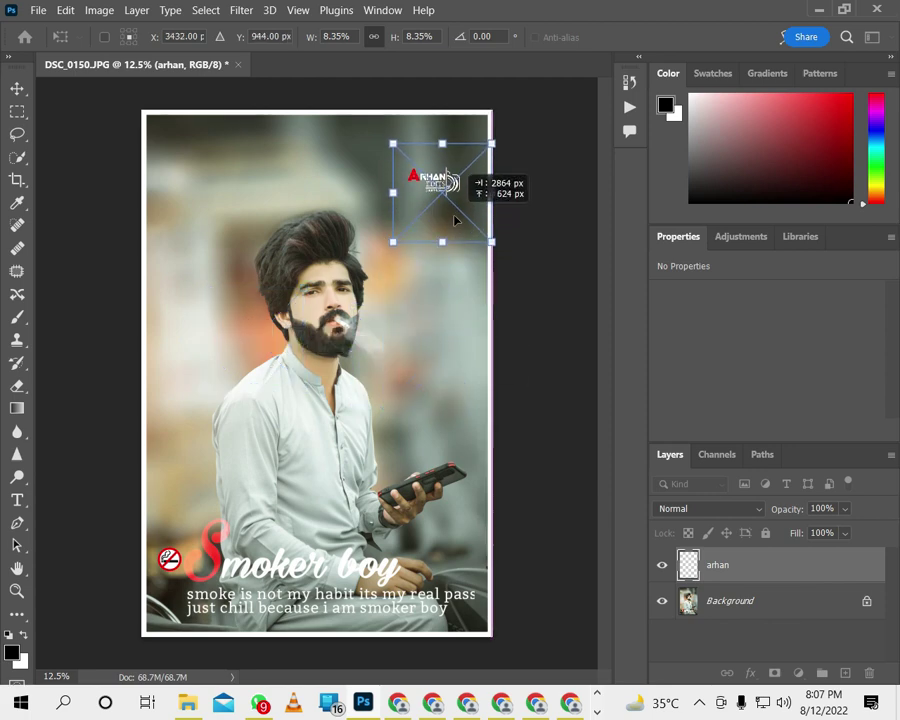
Place the ARHAN logo in the top-right corner, commit it, and flatten the poster.
drag(454, 237, 482, 179)
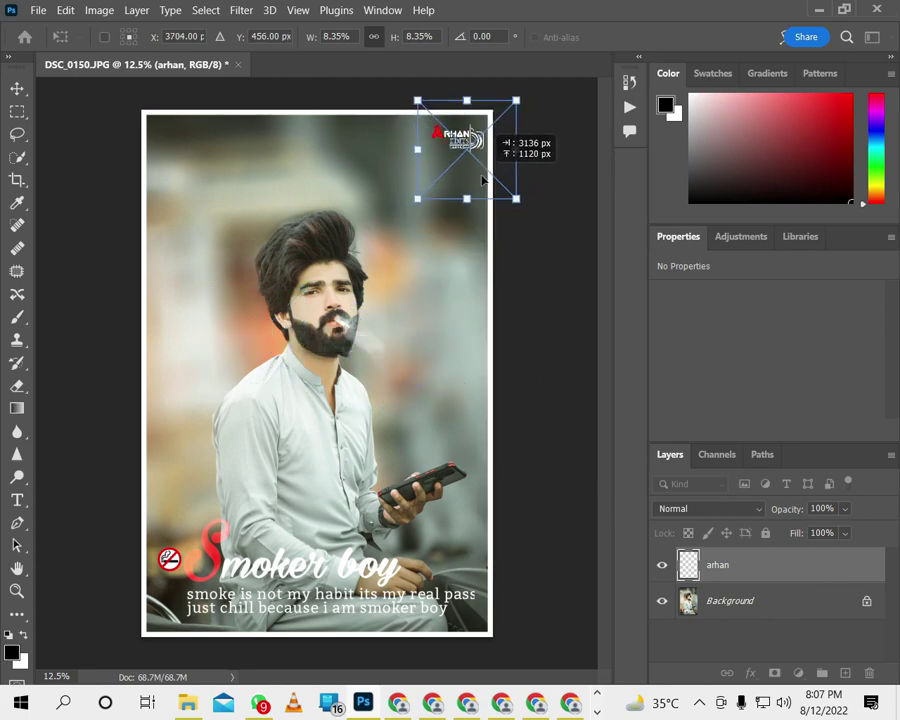
key(Return)
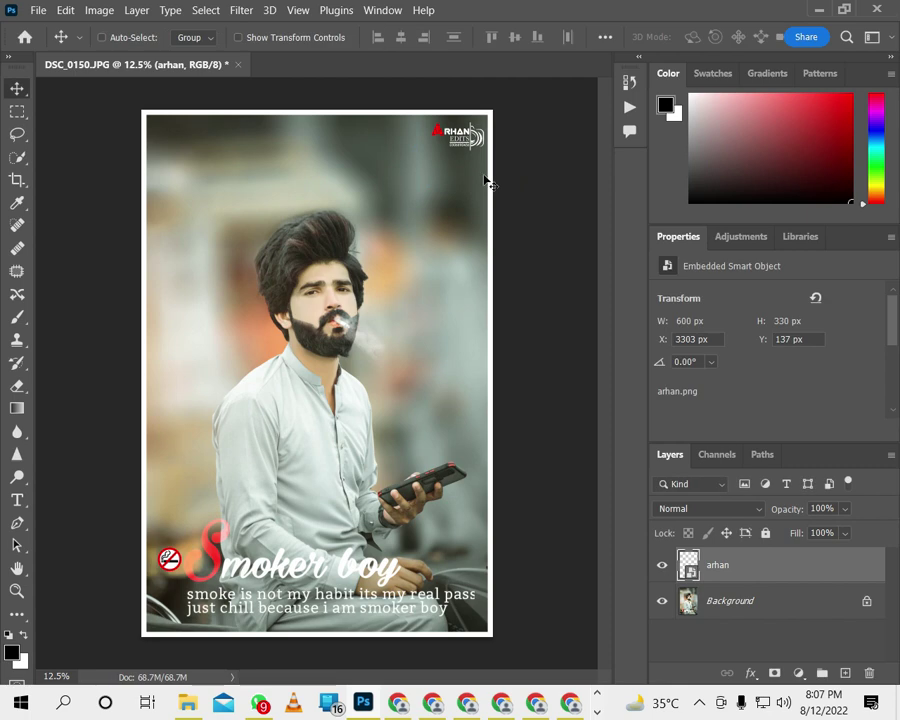
right_click(700, 565)
click(645, 603)
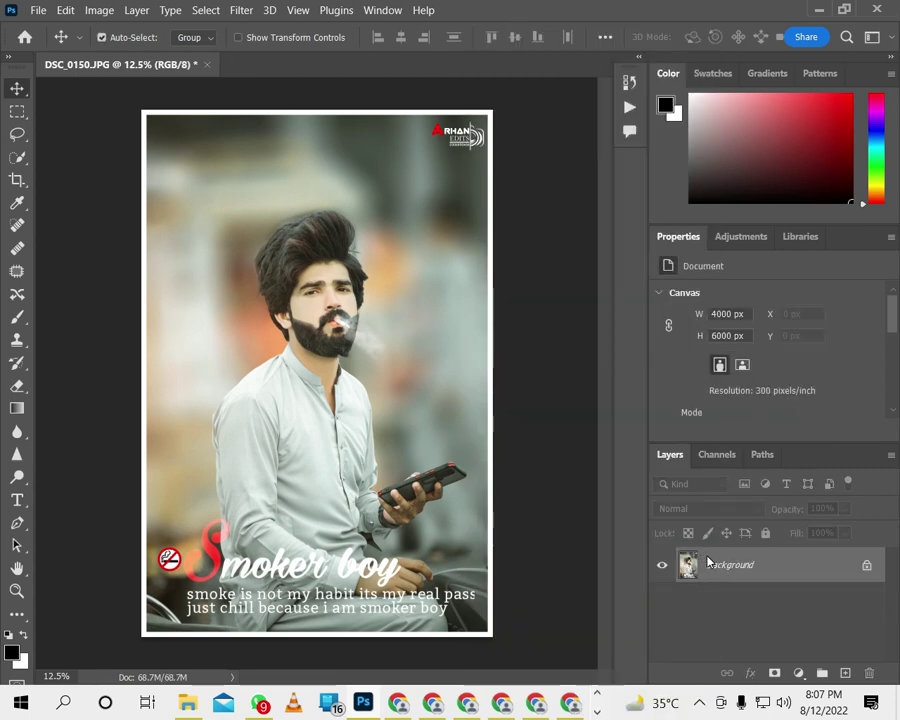
key(ctrl+shift+s)
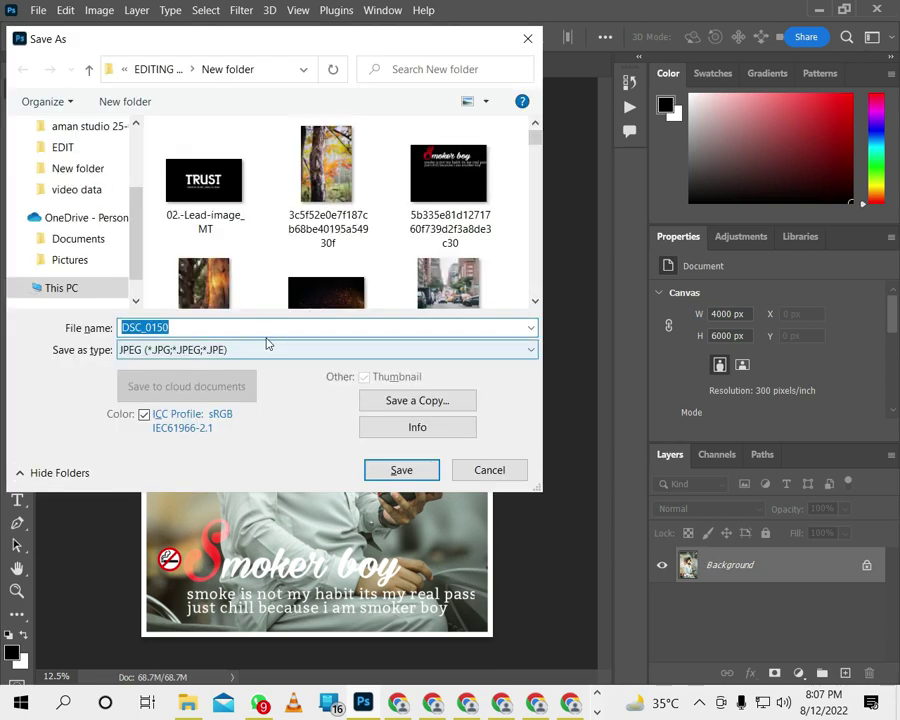
Save the poster as DSC_0150s.jpg in JPEG format, accepting the default JPEG options.
click(256, 329)
click(401, 470)
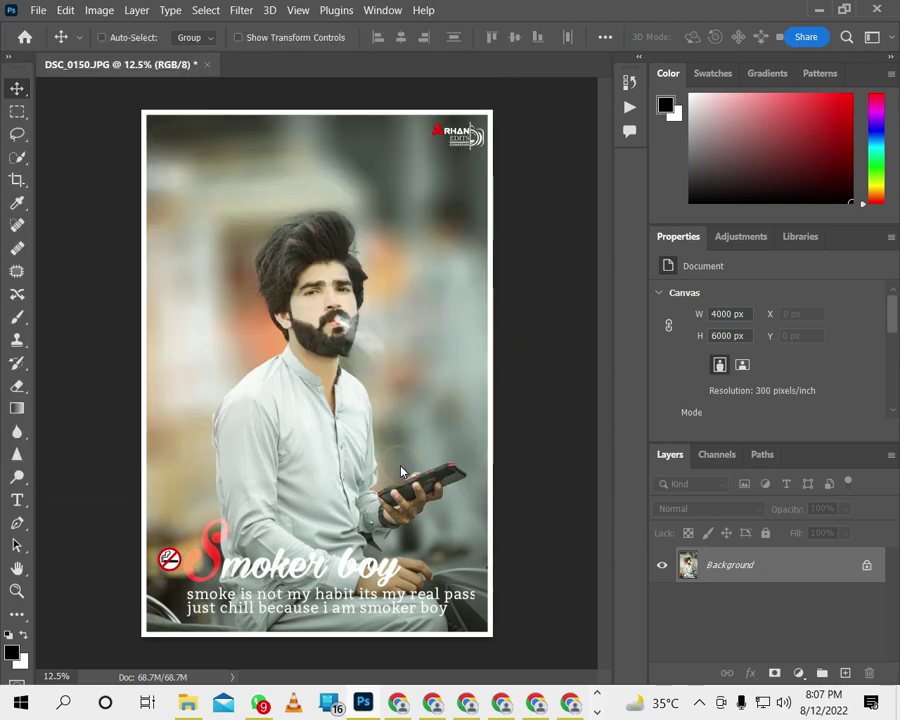
key(Return)
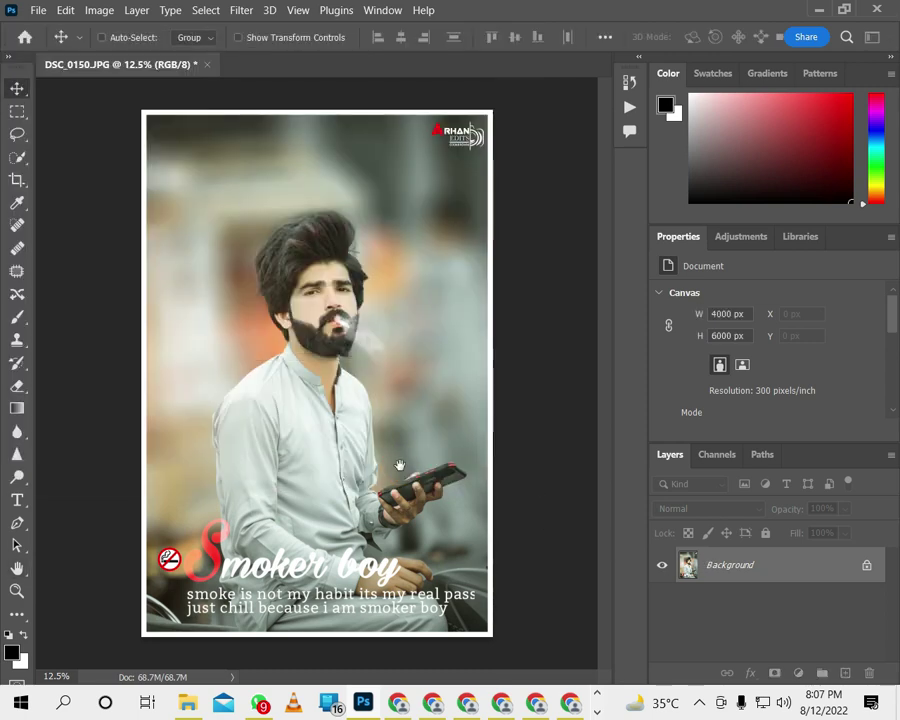